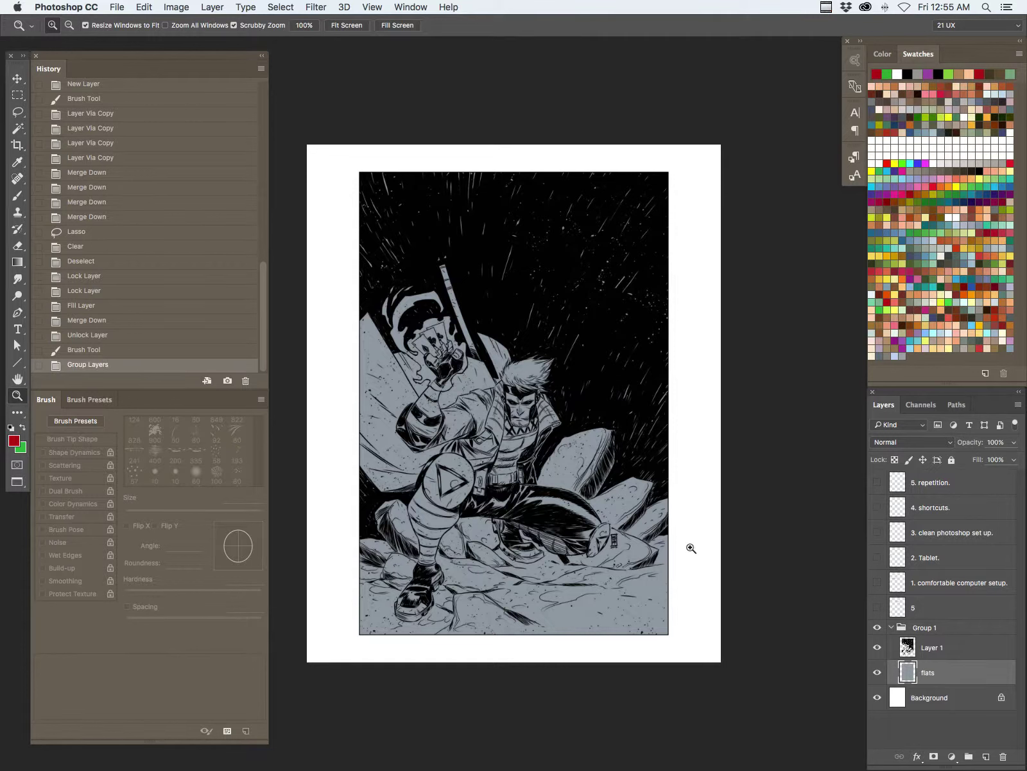
- Select the whole grey artwork area on the flats layer with the Magic Wand and hide the panels
key("w")
left_click(634, 422)
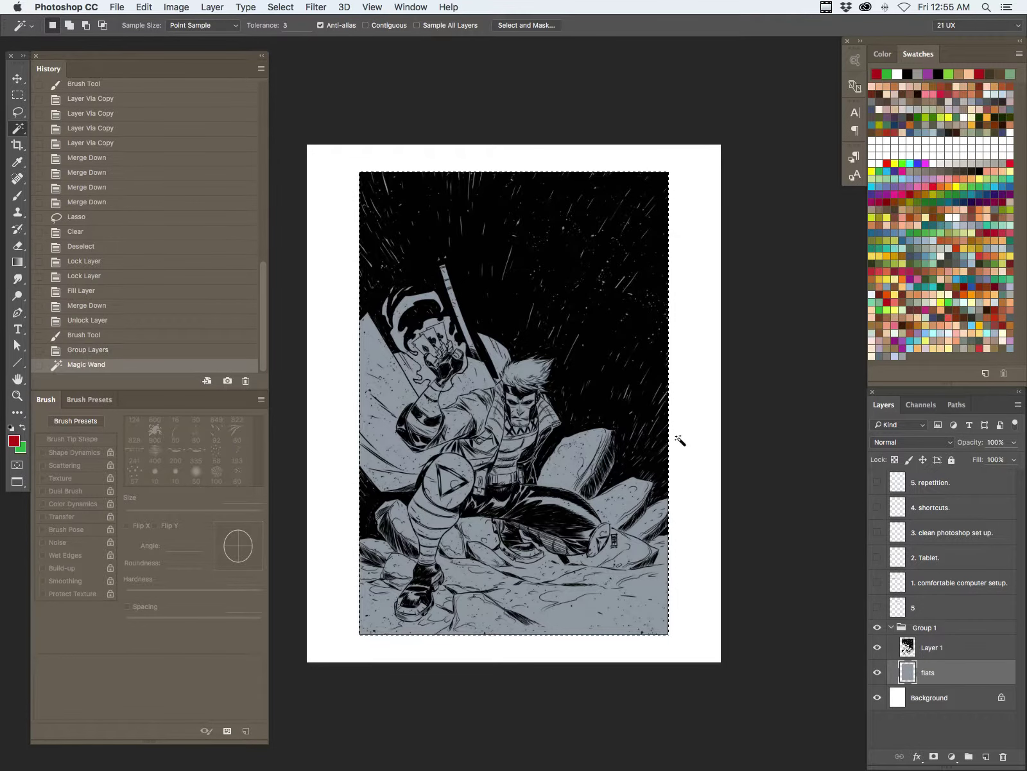
key("l")
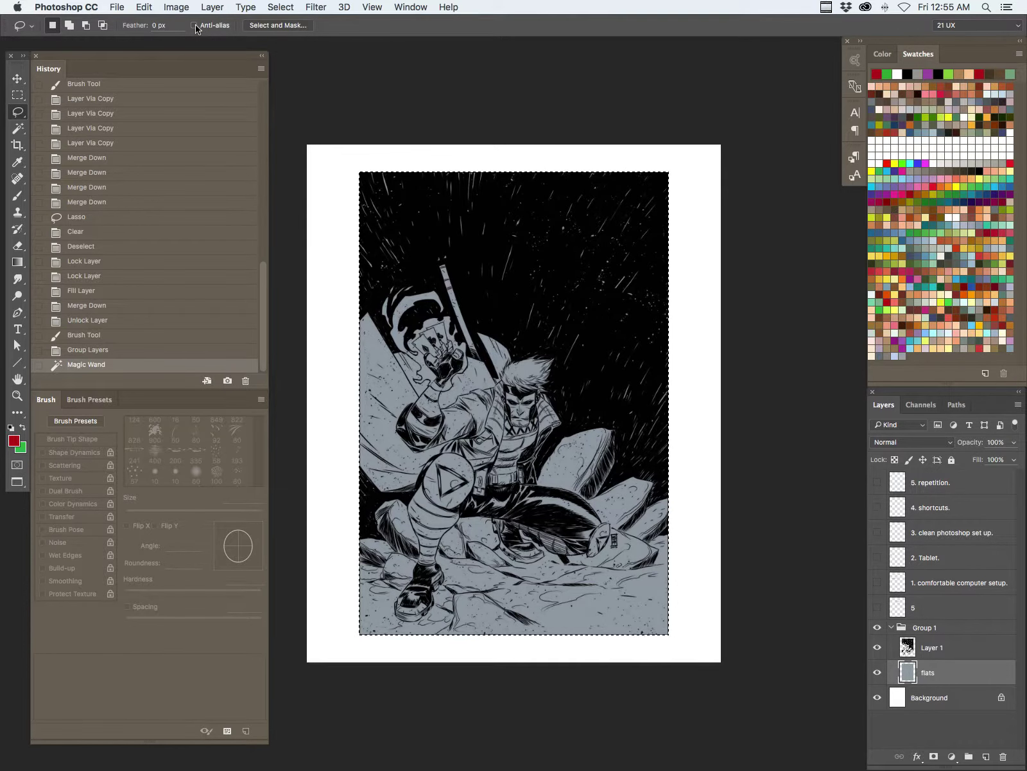
key("z")
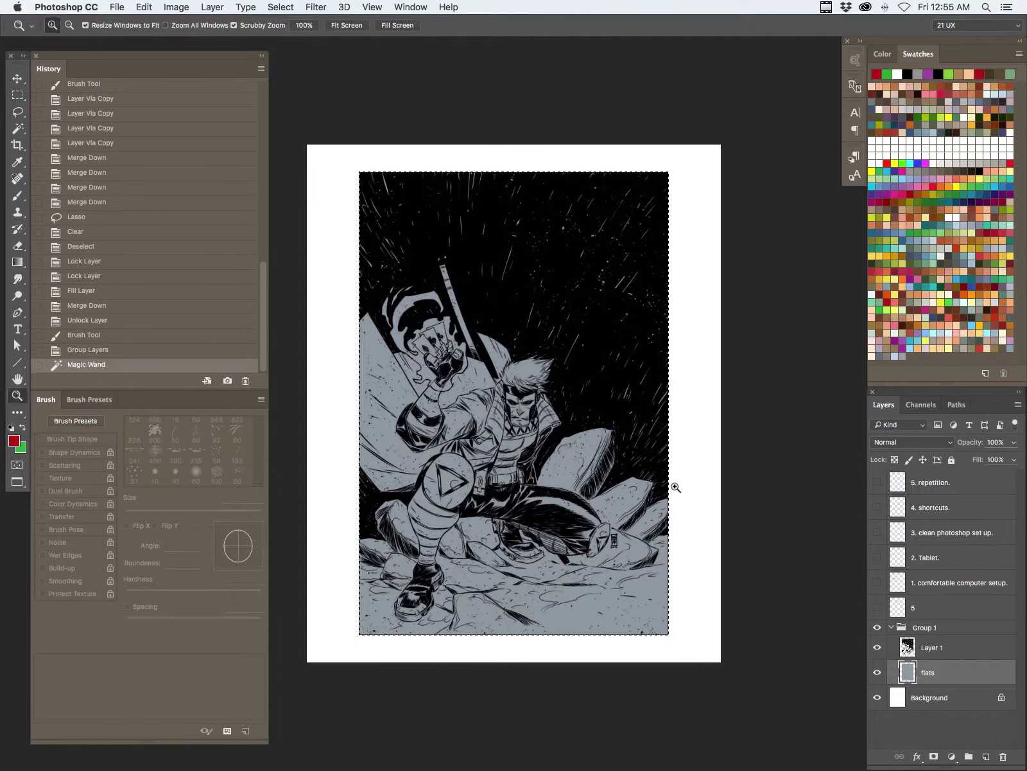
key("Tab")
- Lasso the black sky around the small rocks at the artwork's right edge out of the selection, reaching the tall rock's shaded side
left_click_drag(685, 480, 717, 475)
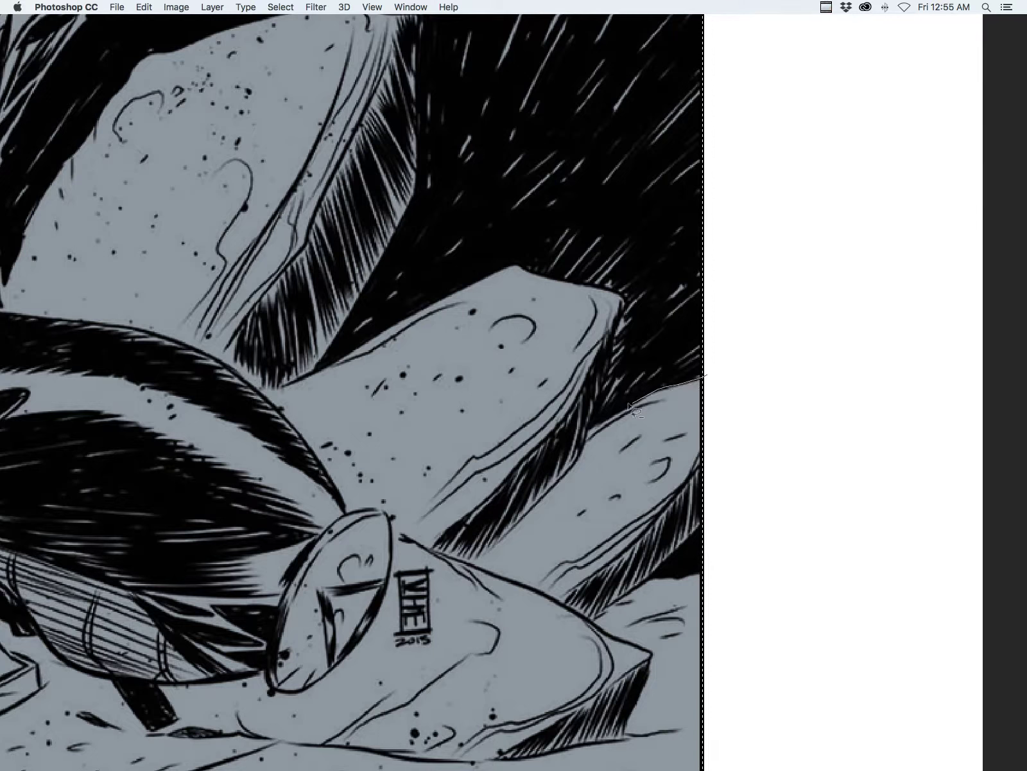
left_click_drag(629, 403, 592, 425)
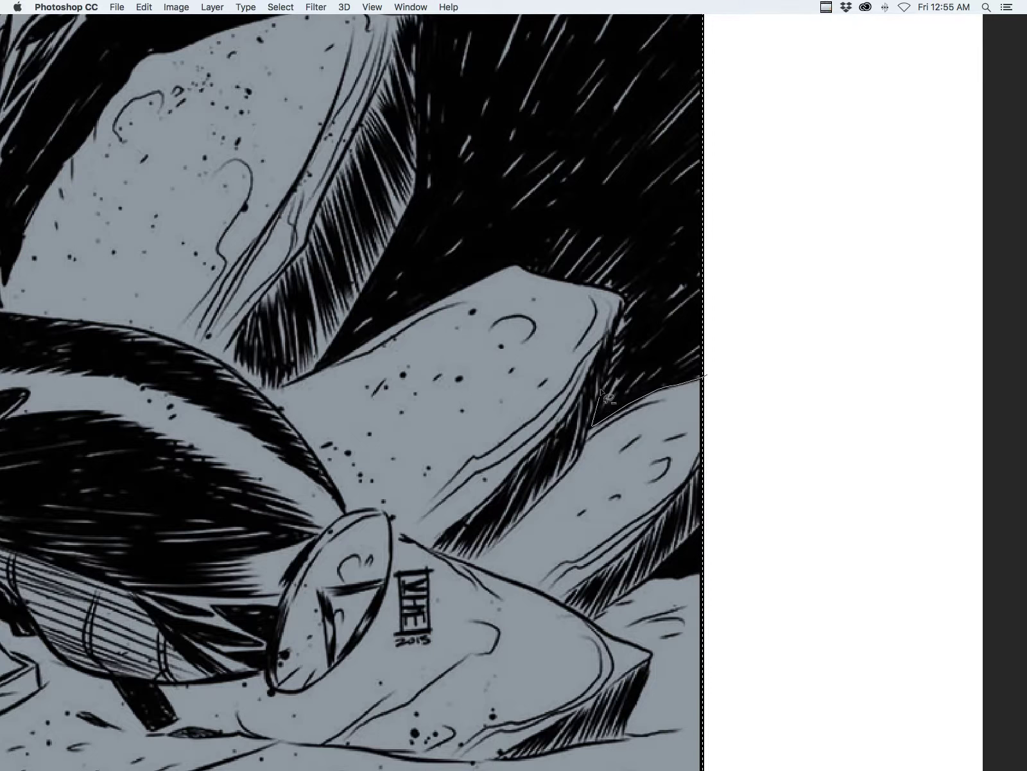
left_click_drag(611, 353, 615, 331)
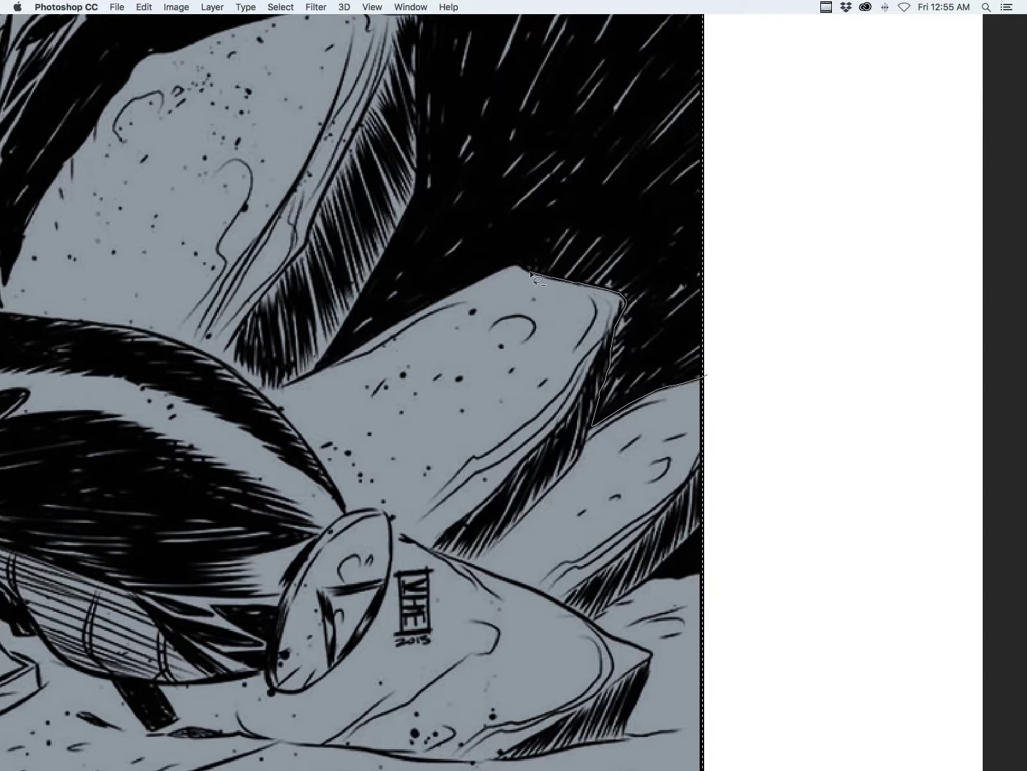
mouse_move(603, 124)
left_mouse_down()
mouse_move(809, 271)
mouse_move(732, 373)
left_mouse_up()
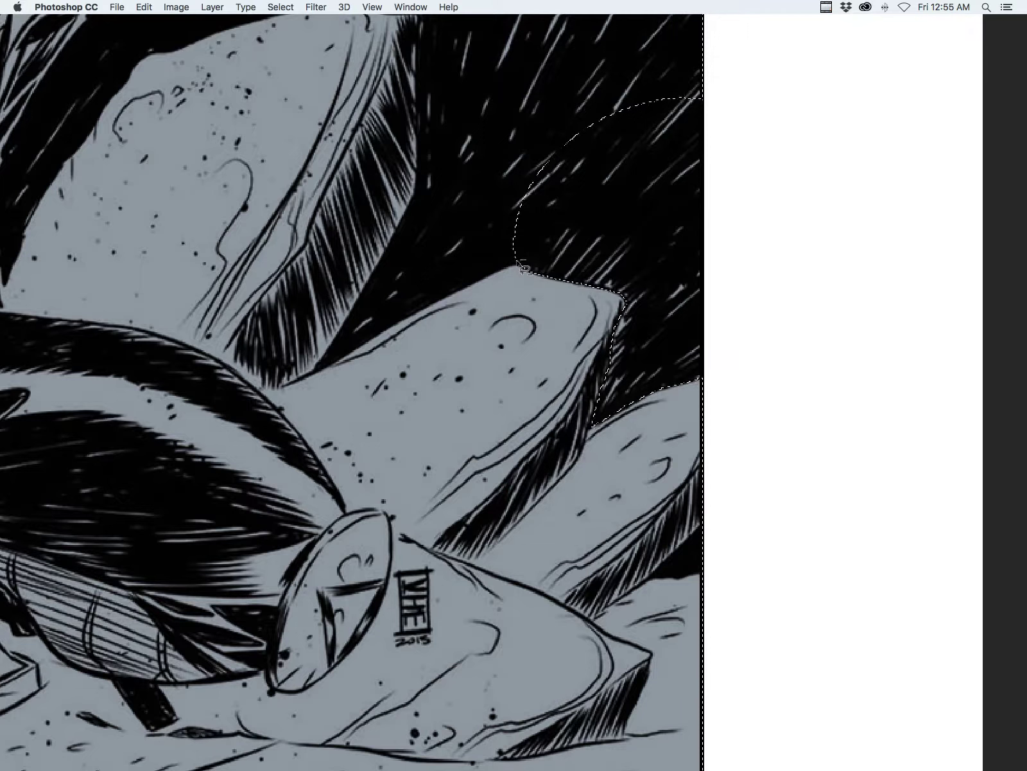
left_click_drag(519, 264, 336, 357)
mouse_move(365, 290)
left_mouse_down()
mouse_move(356, 310)
mouse_move(415, 199)
mouse_move(428, 85)
mouse_move(703, 48)
left_mouse_up()
- Subtract the sky above the tall rock from the selection, tracing its top edge and the character's collar up to the hair
left_click_drag(533, 191, 559, 460)
mouse_move(777, 173)
left_mouse_down()
mouse_move(783, 292)
mouse_move(493, 401)
mouse_move(451, 367)
mouse_move(443, 374)
mouse_move(448, 307)
left_mouse_up()
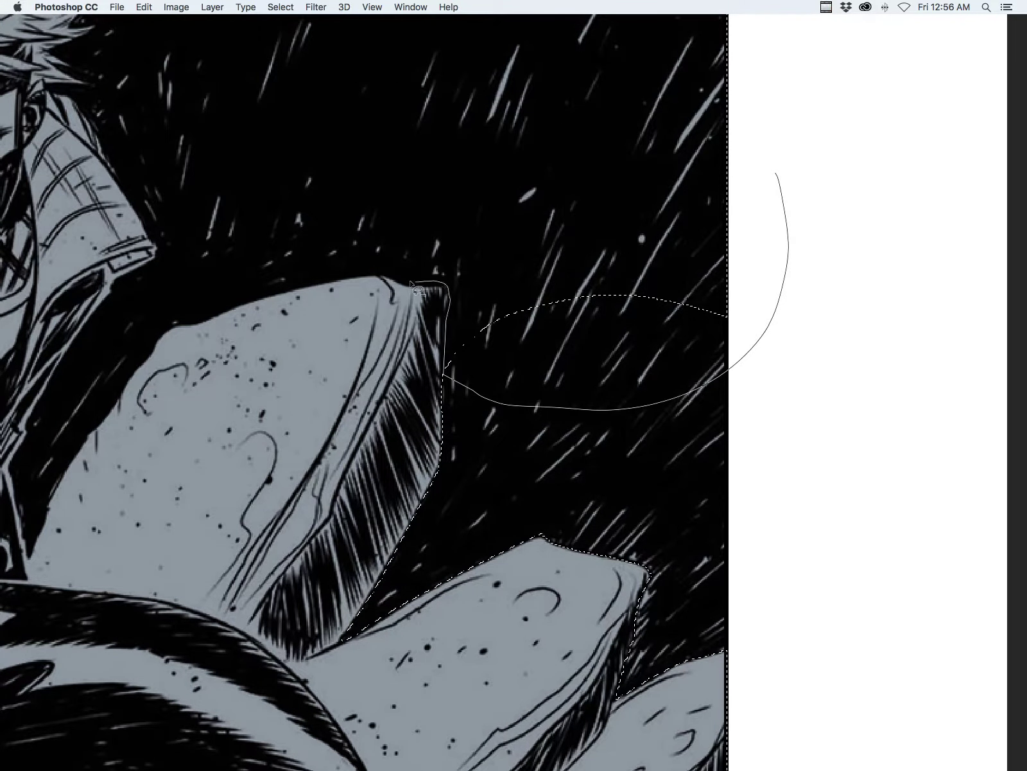
left_click_drag(355, 266, 216, 311)
mouse_move(147, 318)
left_mouse_down()
mouse_move(129, 281)
mouse_move(161, 252)
mouse_move(158, 240)
mouse_move(91, 122)
left_mouse_up()
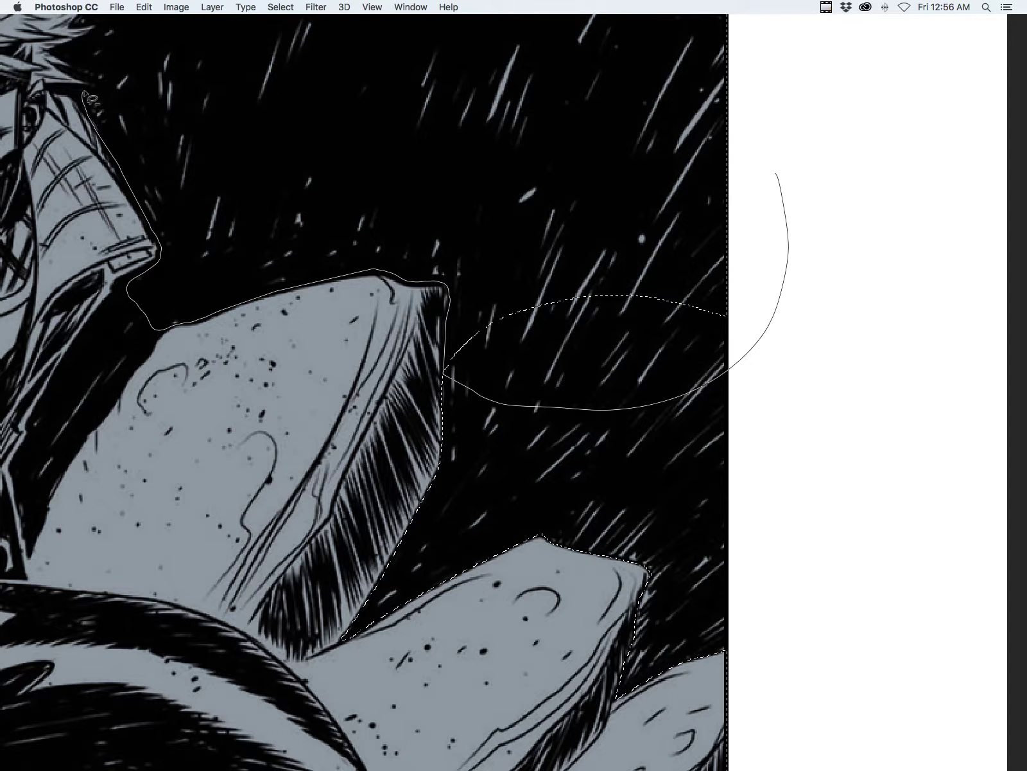
mouse_move(77, 64)
left_mouse_down()
mouse_move(106, 33)
mouse_move(181, 14)
mouse_move(647, 66)
mouse_move(858, 223)
left_mouse_up()
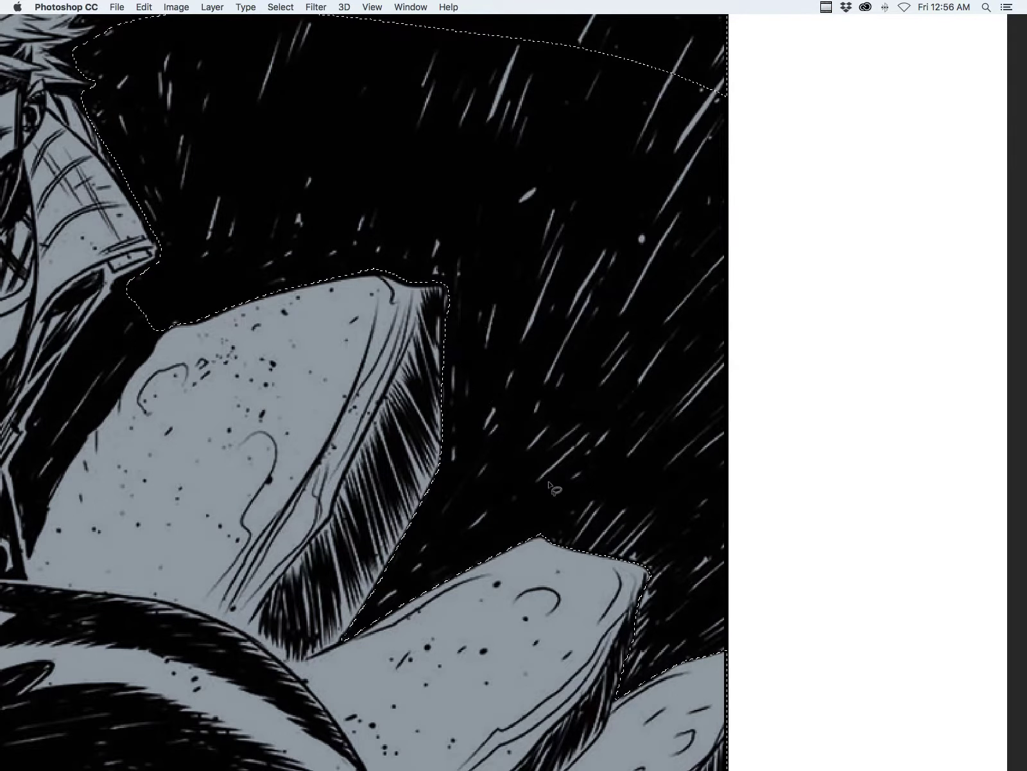
- Subtract the dark gap between the character's jacket and the tall rock from the selection with the Lasso
left_click_drag(511, 505, 787, 552)
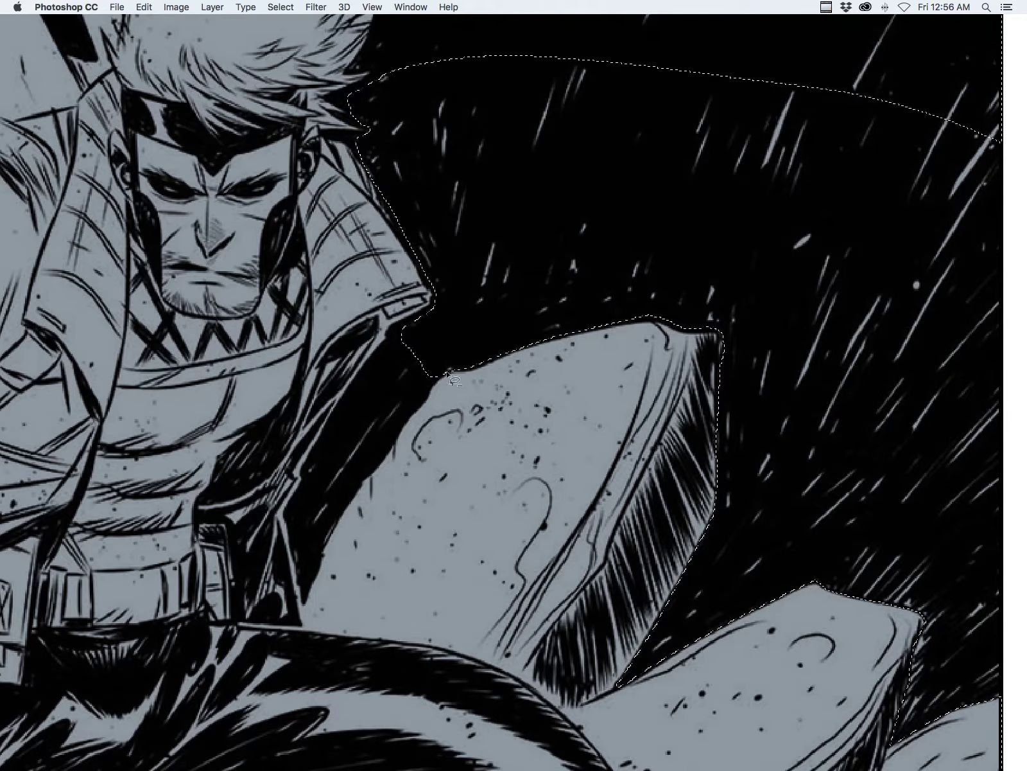
mouse_move(440, 370)
left_mouse_down()
mouse_move(336, 510)
mouse_move(304, 582)
mouse_move(296, 553)
mouse_move(305, 483)
left_mouse_up()
mouse_move(375, 362)
left_mouse_down()
mouse_move(347, 398)
mouse_move(398, 347)
mouse_move(540, 277)
left_mouse_up()
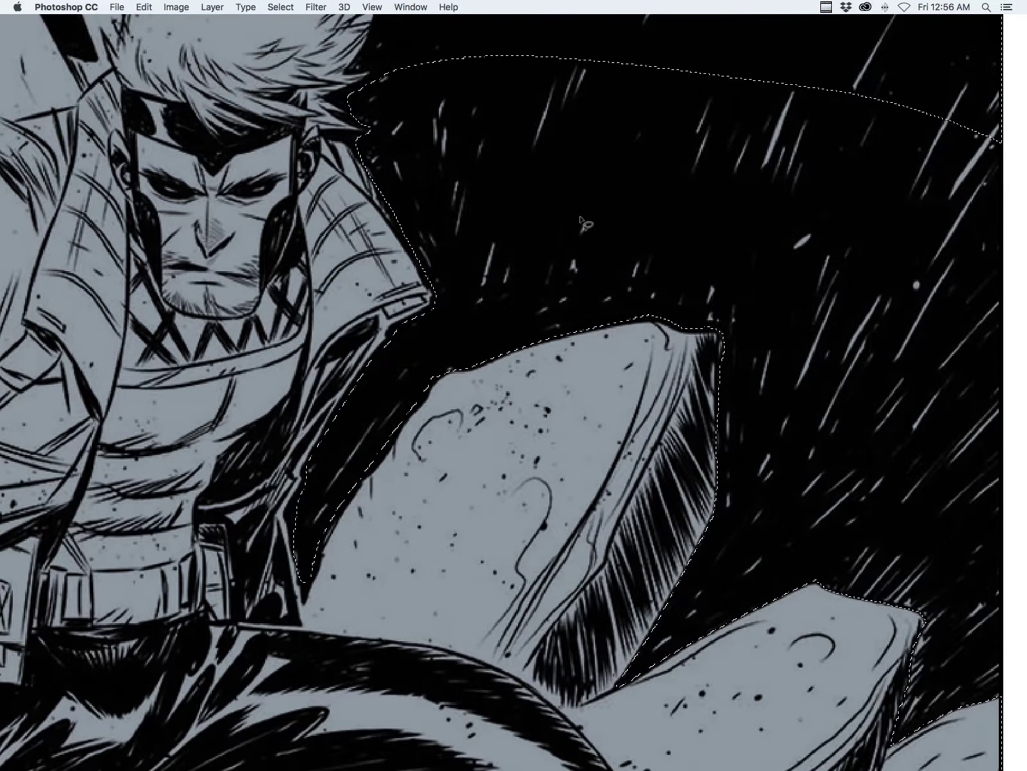
- Trace the hair spikes and the cape's outer curve with the Lasso, subtracting the adjoining sky from the selection
left_click_drag(439, 218, 481, 571)
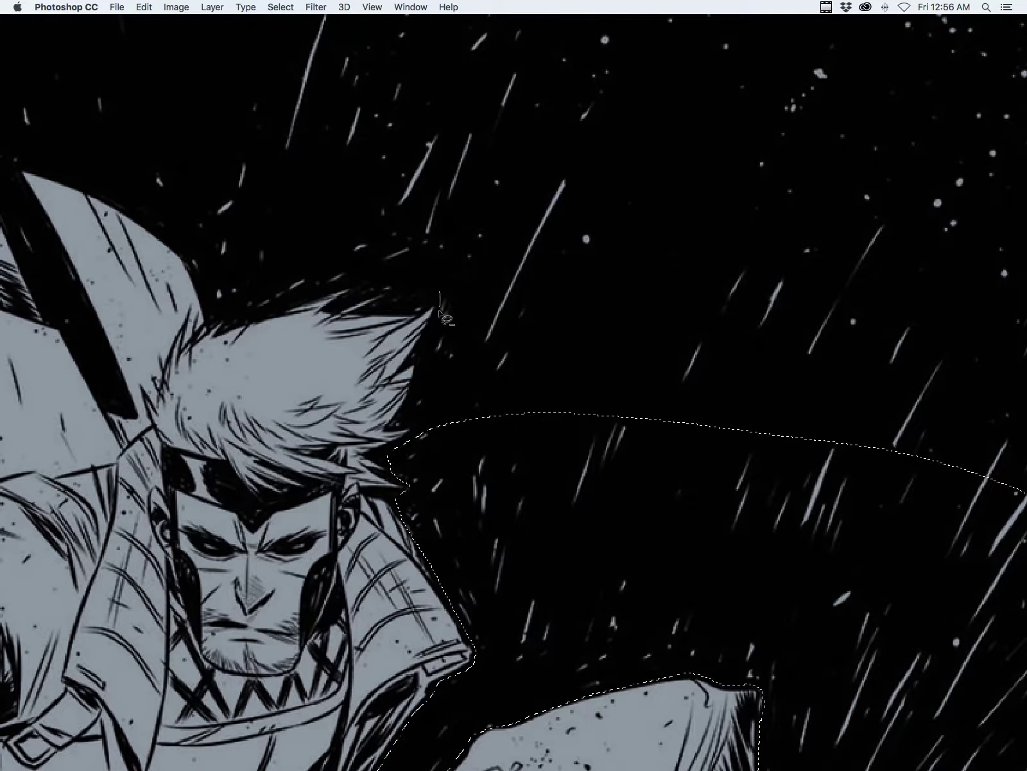
mouse_move(425, 344)
left_mouse_down()
mouse_move(411, 359)
mouse_move(409, 399)
mouse_move(387, 428)
mouse_move(768, 389)
mouse_move(457, 229)
mouse_move(447, 296)
left_mouse_up()
left_click_drag(345, 311, 366, 314)
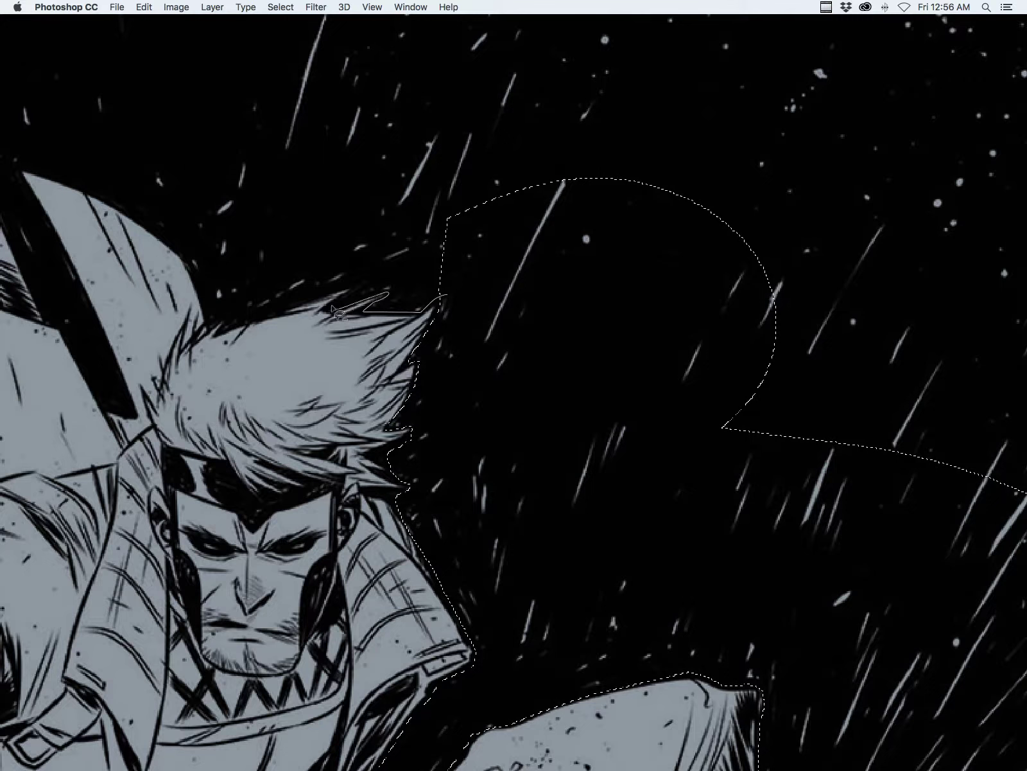
mouse_move(348, 286)
left_mouse_down()
mouse_move(217, 336)
mouse_move(196, 280)
mouse_move(142, 218)
mouse_move(160, 39)
mouse_move(742, 235)
left_mouse_up()
- Subtract the sky along the cape's upper edge and the dark strip between the cape and the staff
left_click_drag(597, 289, 912, 474)
mouse_move(461, 294)
left_mouse_down()
mouse_move(455, 351)
mouse_move(437, 375)
mouse_move(457, 382)
mouse_move(454, 403)
mouse_move(416, 383)
left_mouse_up()
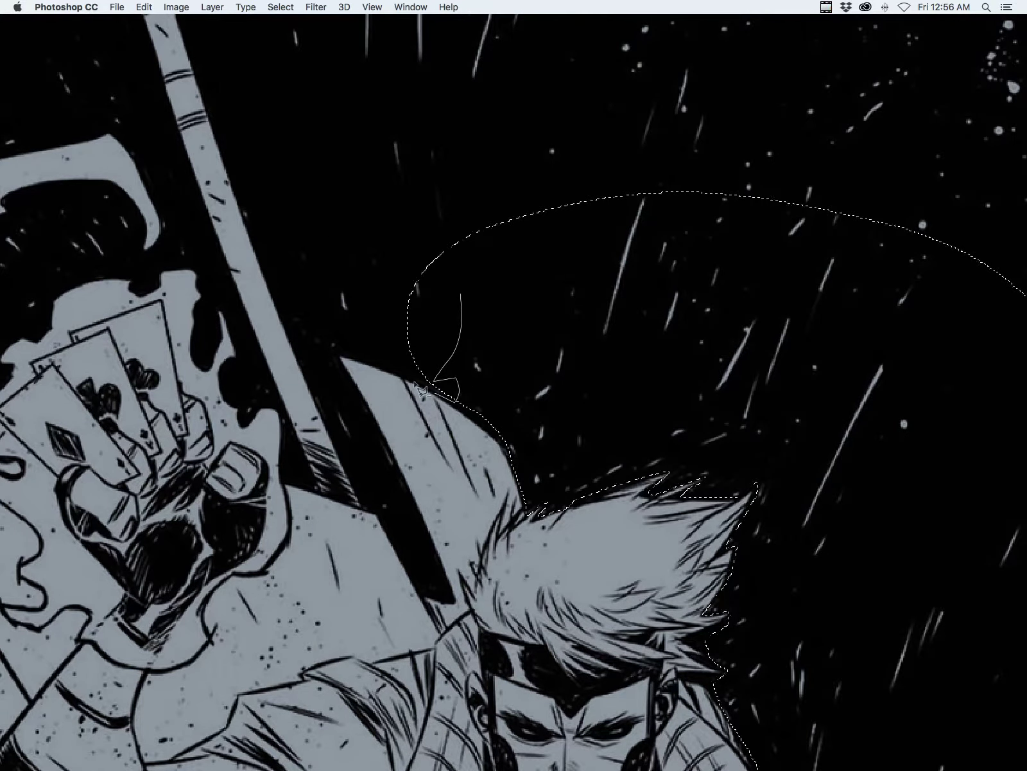
left_click_drag(357, 361, 342, 361)
mouse_move(369, 410)
left_mouse_down()
mouse_move(453, 603)
mouse_move(422, 592)
mouse_move(382, 509)
mouse_move(363, 509)
mouse_move(242, 213)
mouse_move(348, 84)
mouse_move(474, 286)
left_mouse_up()
- Trace around the staff's upper end to the flame's outer edge, subtracting the surrounding sky from the selection
left_click_drag(418, 142, 487, 463)
mouse_move(594, 145)
left_mouse_down()
mouse_move(687, 280)
mouse_move(309, 544)
mouse_move(231, 331)
mouse_move(230, 438)
mouse_move(278, 581)
mouse_move(259, 605)
mouse_move(203, 498)
left_mouse_up()
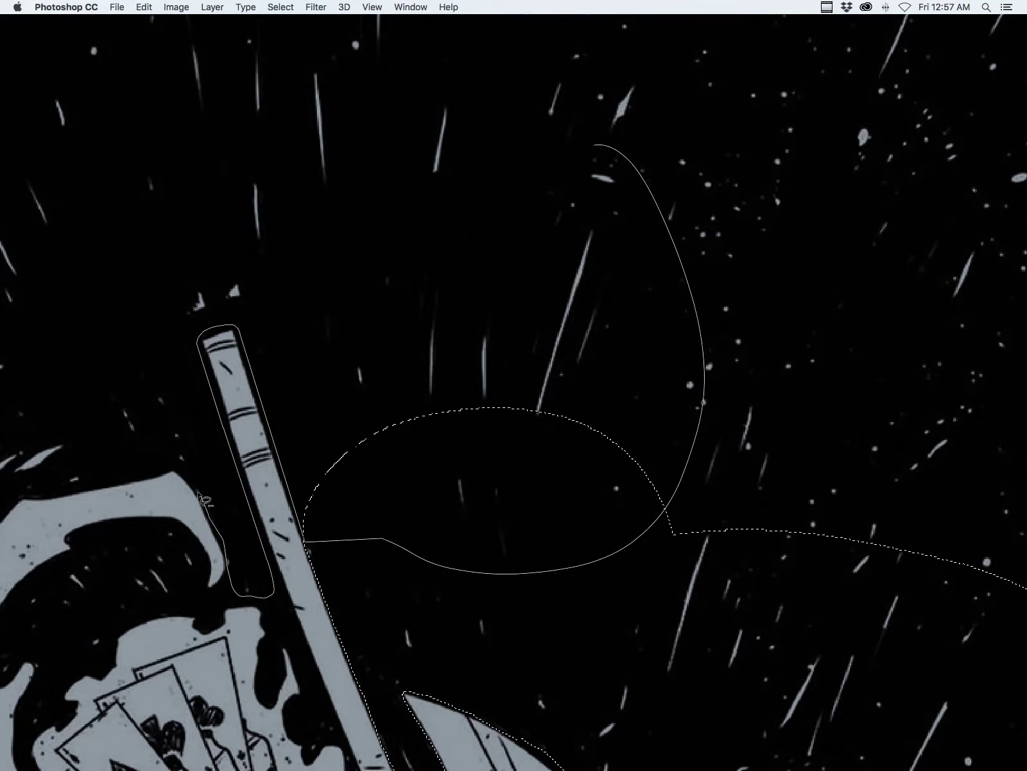
left_click_drag(58, 363, 604, 170)
- Subtract the dark gap between the staff and the card-holding hand, plus the dark crescent inside the flame
left_click_drag(435, 498, 625, 252)
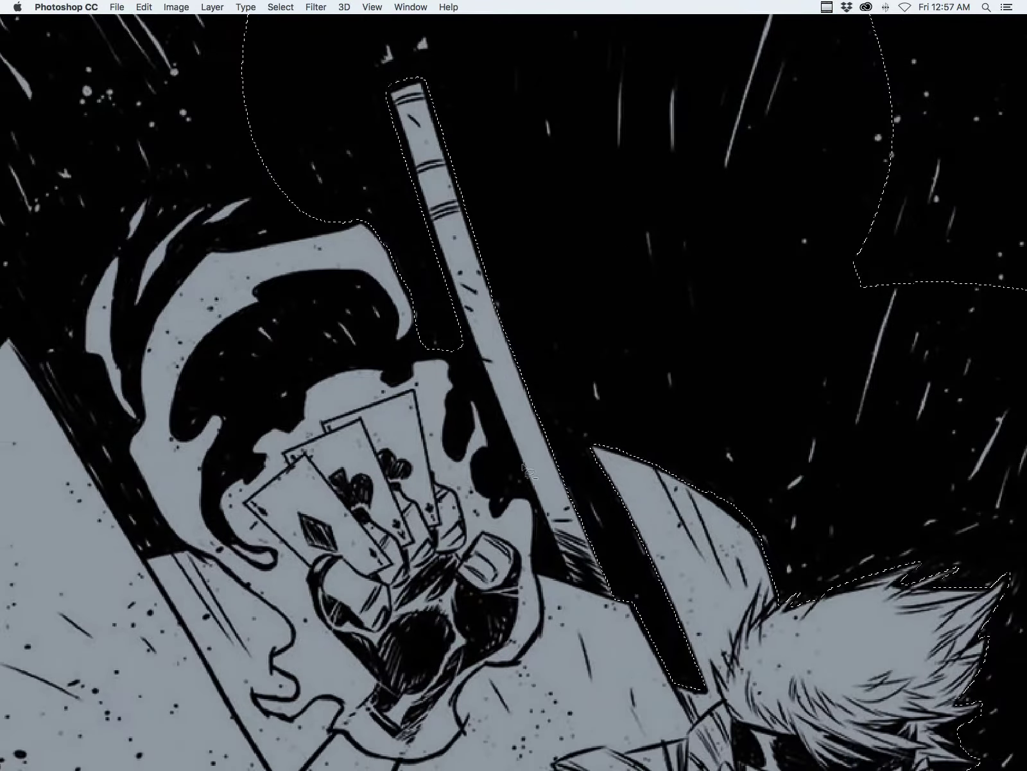
mouse_move(519, 461)
left_mouse_down()
mouse_move(572, 582)
mouse_move(536, 567)
mouse_move(538, 529)
left_mouse_up()
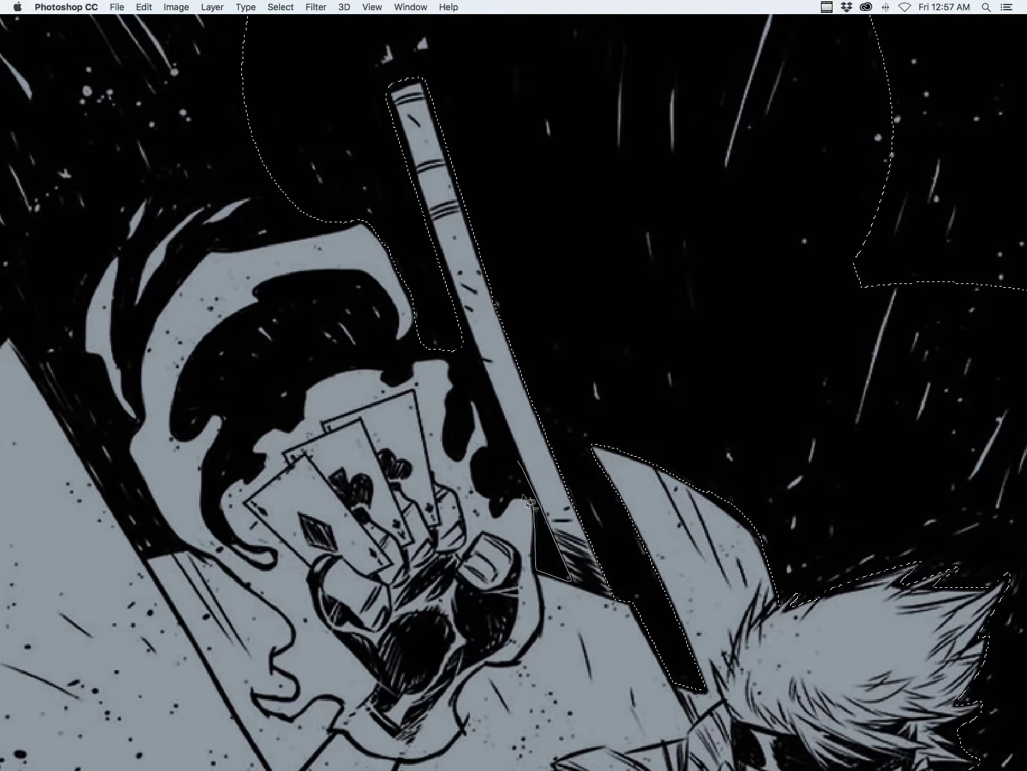
left_click_drag(502, 459, 501, 457)
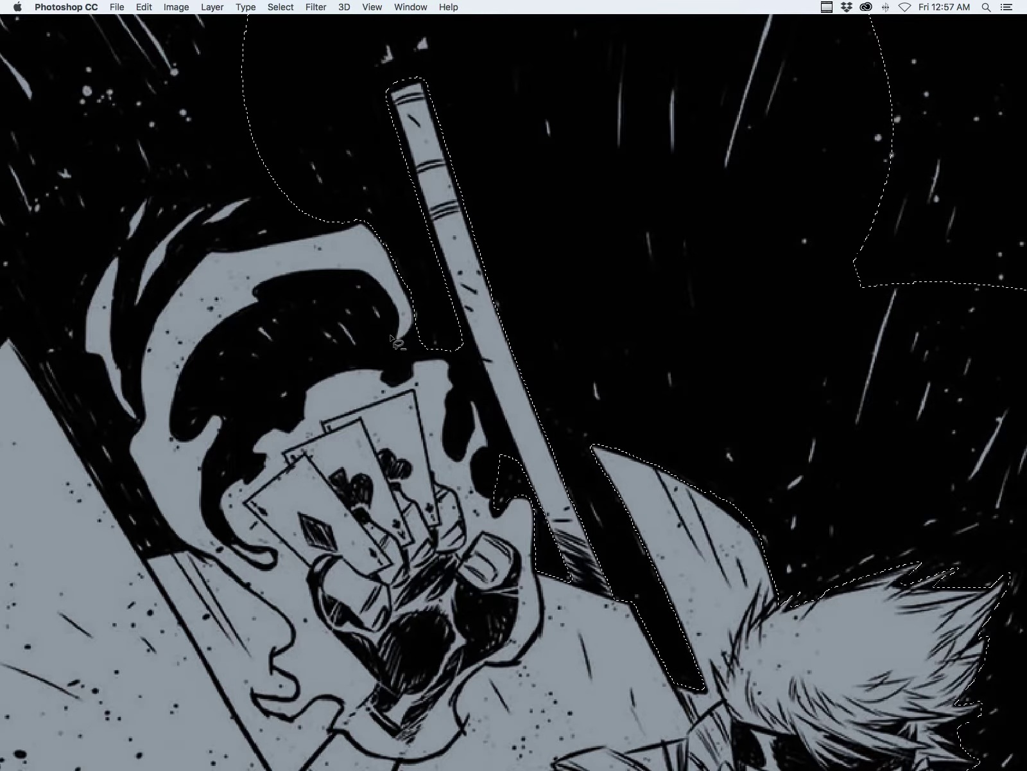
mouse_move(392, 340)
left_mouse_down()
mouse_move(390, 309)
mouse_move(369, 283)
mouse_move(312, 280)
mouse_move(270, 302)
mouse_move(202, 360)
mouse_move(179, 424)
mouse_move(189, 436)
mouse_move(224, 404)
mouse_move(210, 477)
mouse_move(252, 459)
mouse_move(223, 480)
mouse_move(280, 424)
left_mouse_up()
mouse_move(346, 366)
left_mouse_down()
mouse_move(405, 368)
mouse_move(434, 348)
mouse_move(438, 328)
mouse_move(420, 347)
left_mouse_up()
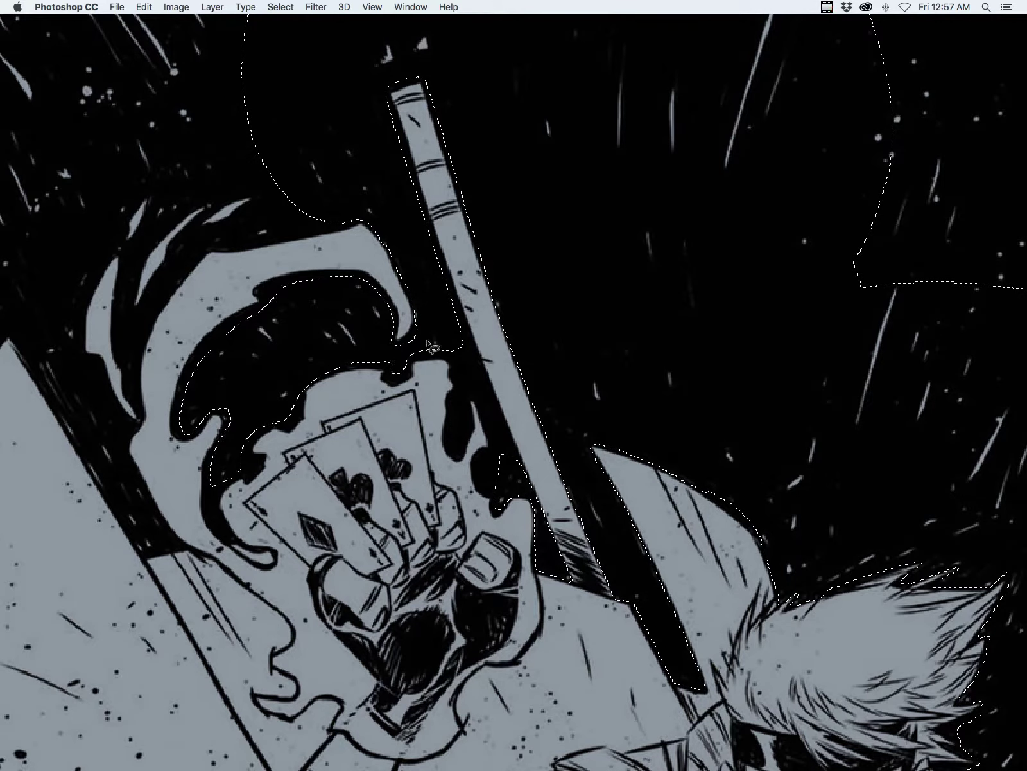
- Subtract the sky between the artwork's left edge and the flame, tracing the pointed cape edge and the flame's outer side
scroll(427, 360, "left", 10)
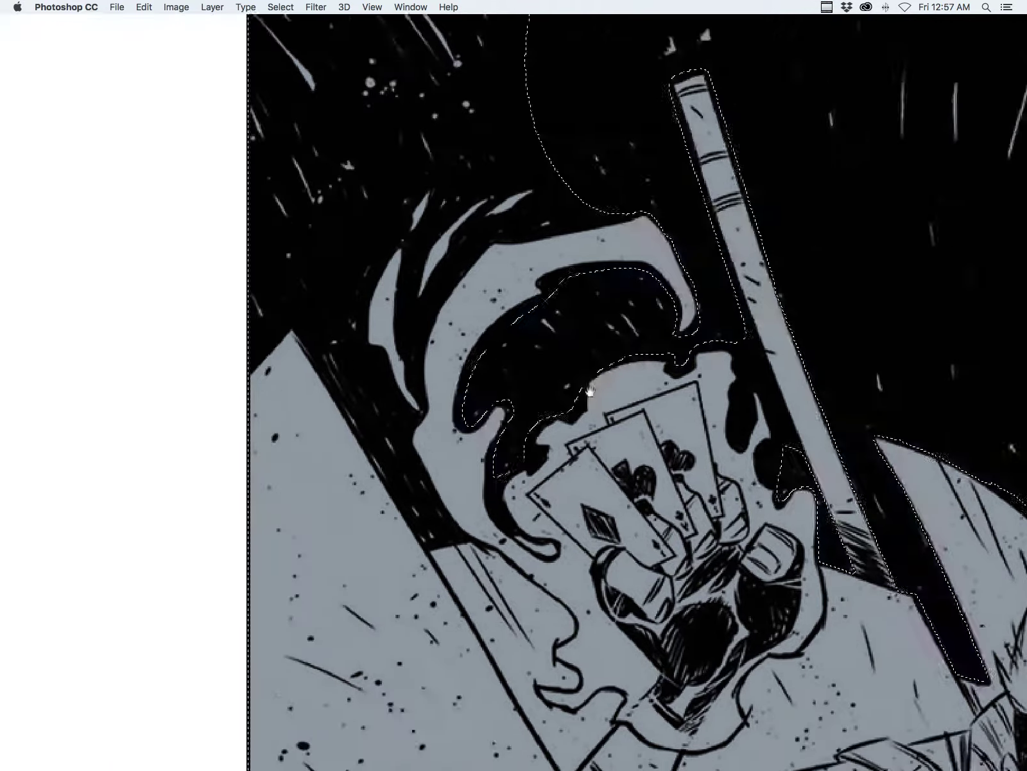
mouse_move(333, 256)
left_mouse_down()
mouse_move(346, 371)
mouse_move(421, 338)
mouse_move(527, 530)
mouse_move(565, 529)
mouse_move(545, 501)
left_mouse_up()
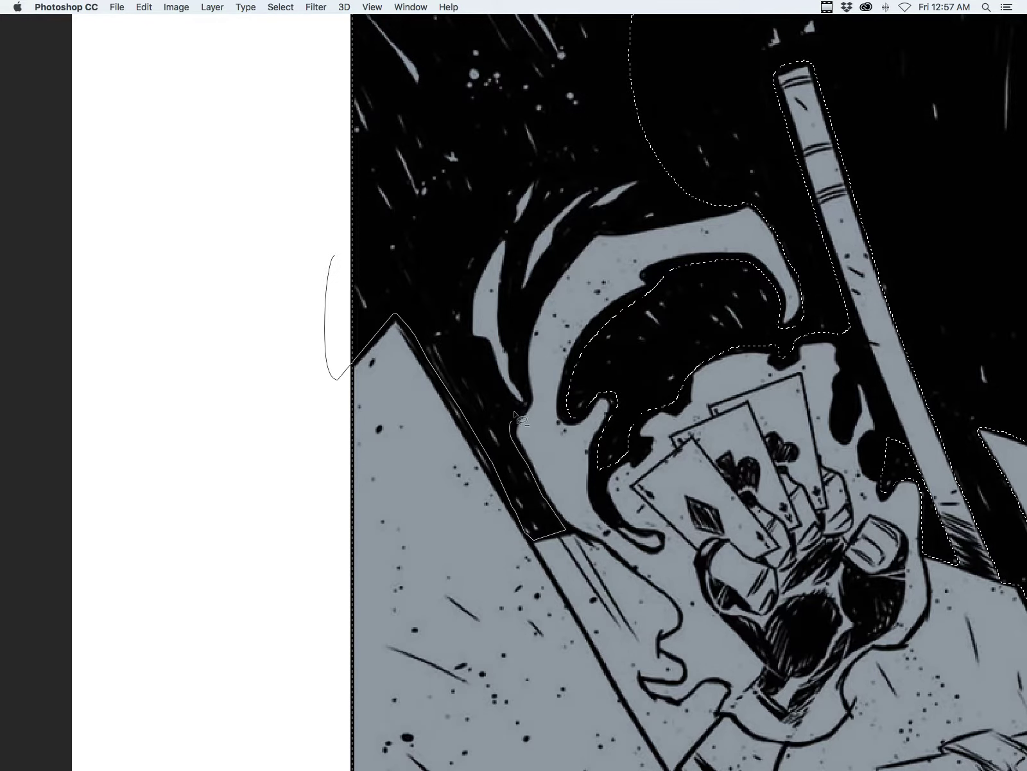
left_click_drag(514, 411, 474, 348)
mouse_move(499, 239)
left_mouse_down()
mouse_move(492, 130)
mouse_move(399, 53)
mouse_move(314, 229)
left_mouse_up()
- Trace the flame's upper tongues with the Lasso and subtract the sky above them from the selection
scroll(314, 230, "up", 5)
scroll(314, 229, "right", 2)
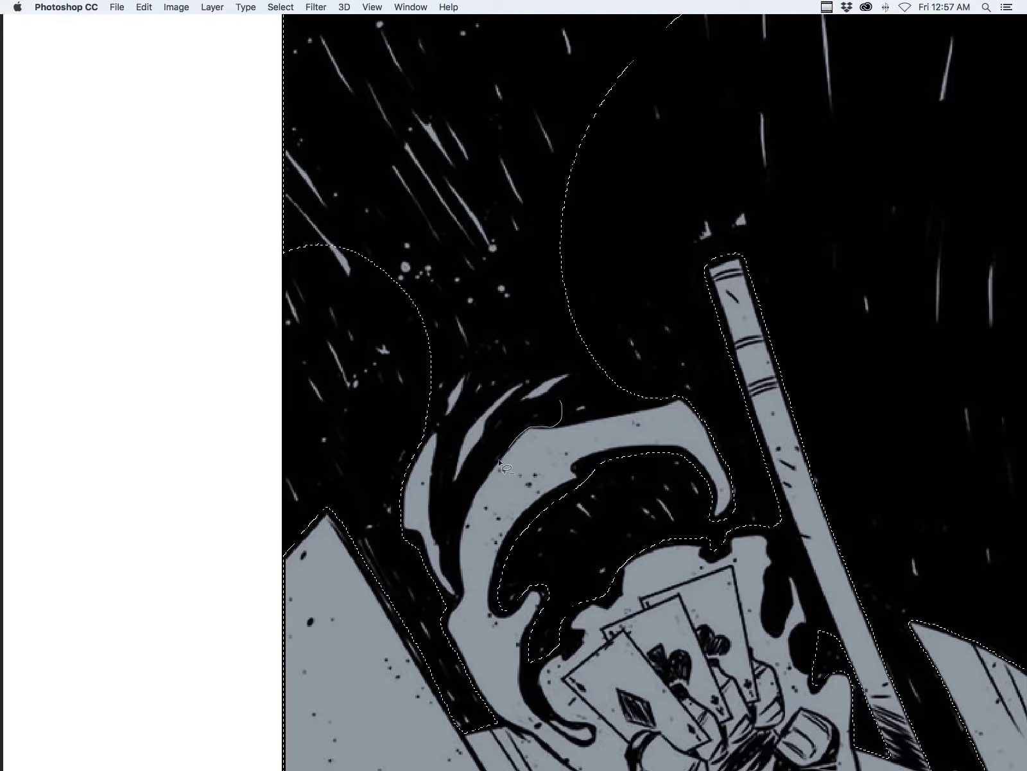
mouse_move(499, 460)
left_mouse_down()
mouse_move(491, 429)
mouse_move(569, 397)
mouse_move(468, 416)
mouse_move(476, 372)
mouse_move(453, 383)
mouse_move(236, 337)
mouse_move(614, 294)
mouse_move(549, 342)
mouse_move(578, 387)
mouse_move(549, 414)
mouse_move(682, 401)
left_mouse_up()
left_click_drag(644, 337, 645, 339)
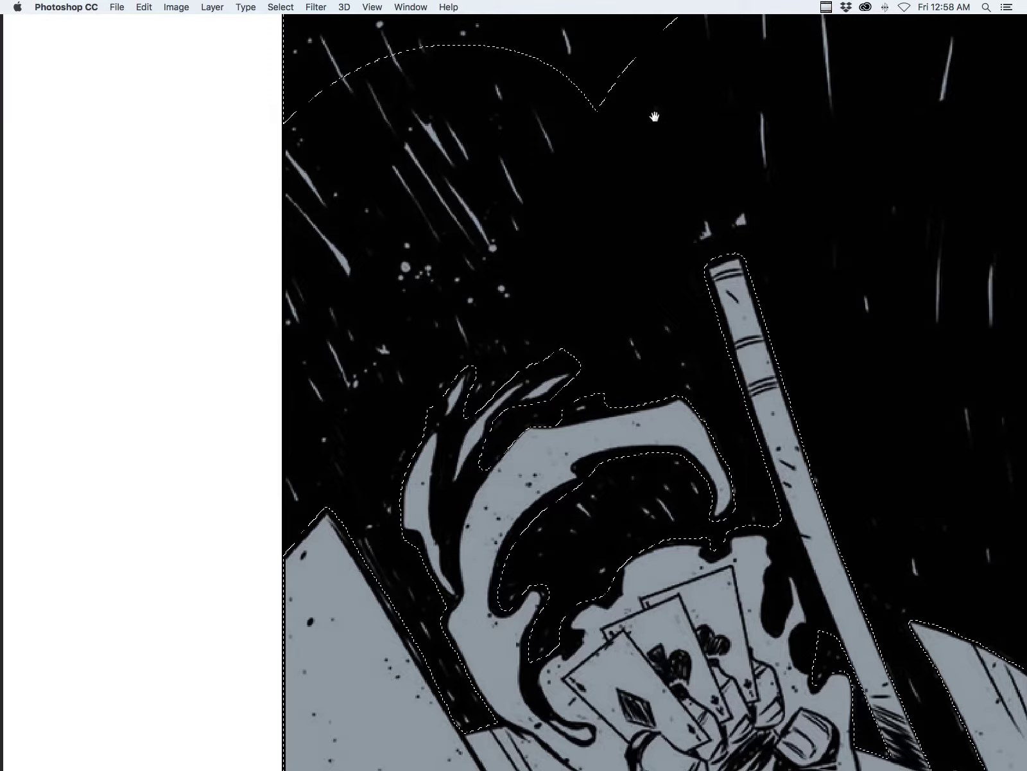
- Subtract the open starry sky along the artwork's upper edge from the selection with large Lasso loops
scroll(533, 411, "up", 10)
scroll(533, 411, "right", 4)
mouse_move(457, 449)
left_mouse_down()
mouse_move(241, 46)
mouse_move(167, 472)
left_mouse_up()
left_click_drag(718, 469, 396, 412)
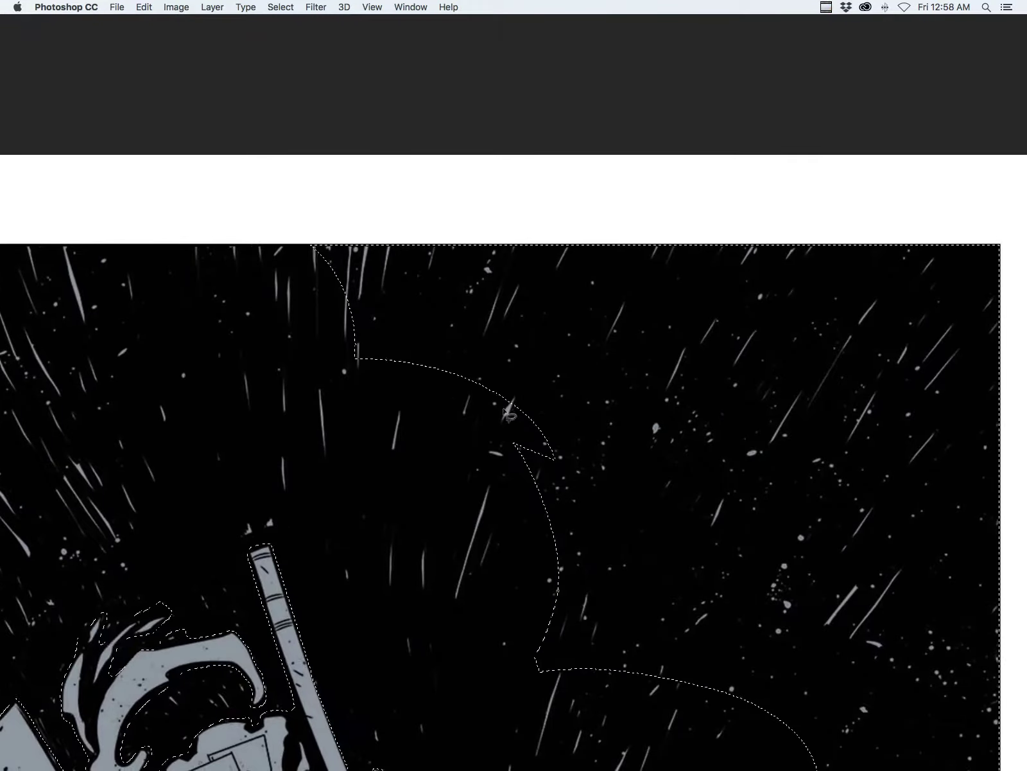
mouse_move(373, 207)
left_mouse_down()
mouse_move(380, 492)
mouse_move(904, 618)
mouse_move(823, 200)
left_mouse_up()
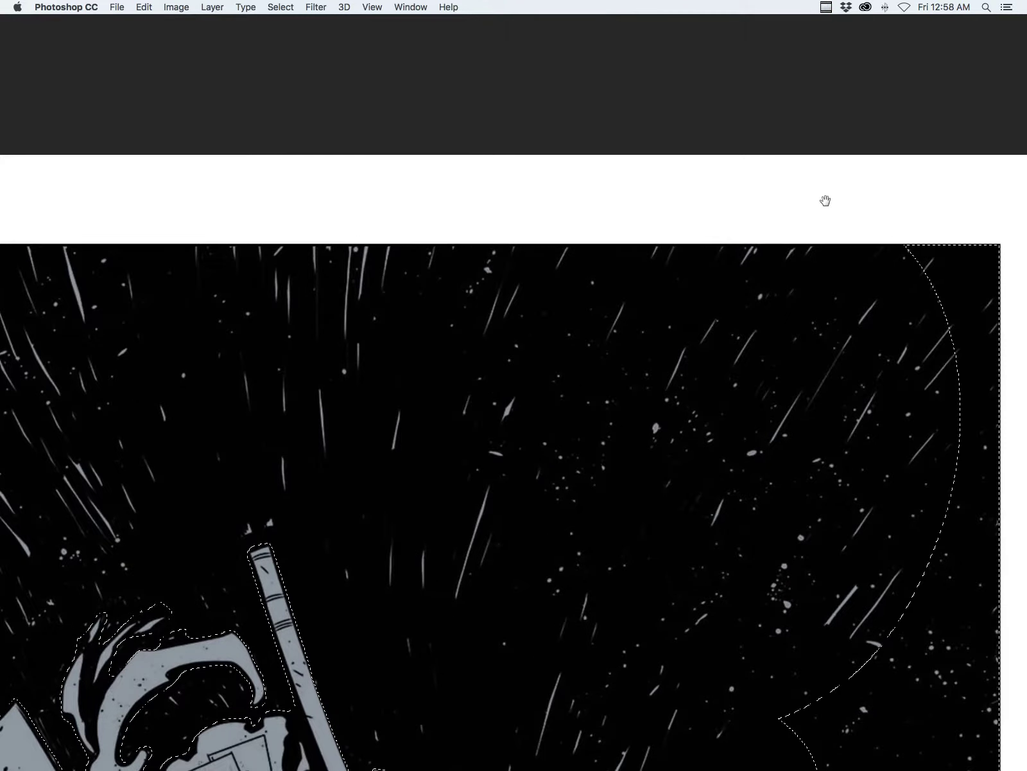
- Subtract the remaining sky along the artwork's right side from the selection and bring back the panels
scroll(406, 296, "down", 4)
scroll(406, 296, "right", 10)
mouse_move(405, 297)
left_mouse_down()
mouse_move(724, 316)
mouse_move(389, 723)
left_mouse_up()
left_click_drag(515, 607, 502, 241)
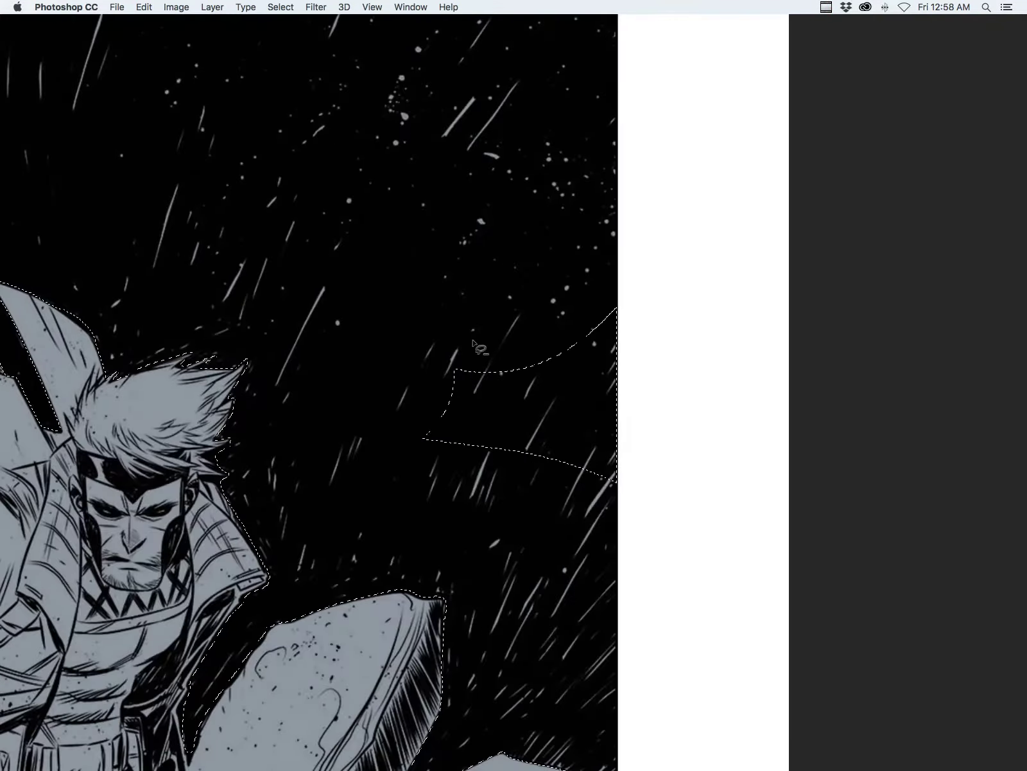
mouse_move(454, 344)
left_mouse_down()
mouse_move(621, 258)
mouse_move(460, 341)
left_mouse_up()
key("super+0")
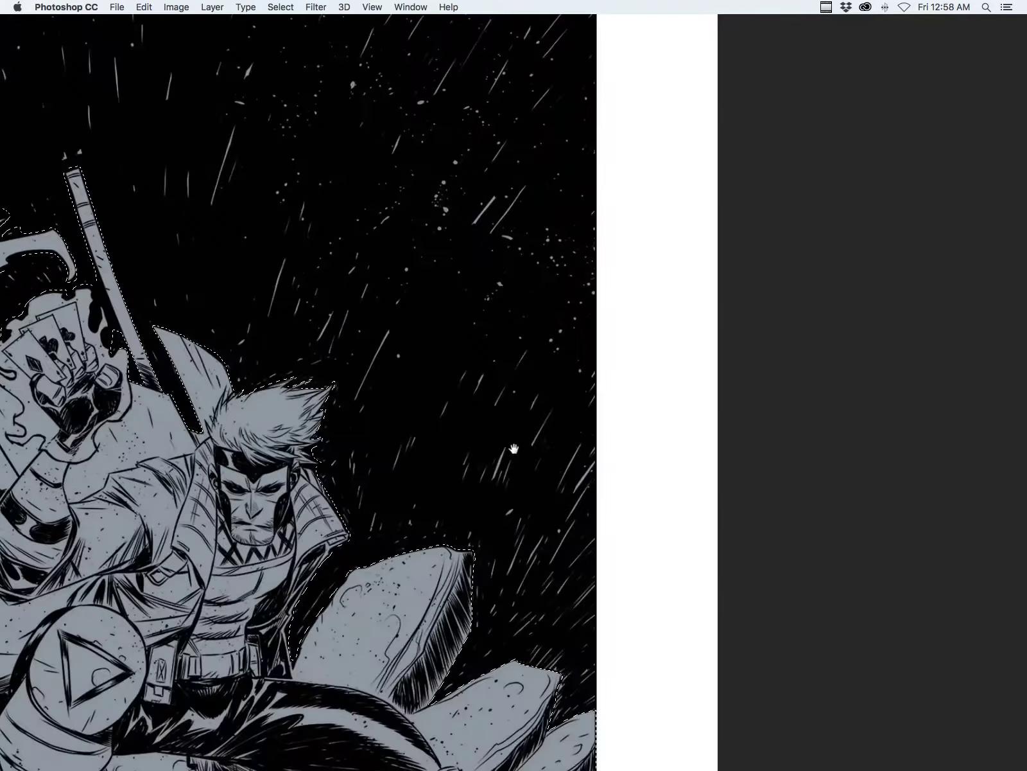
key("Tab")
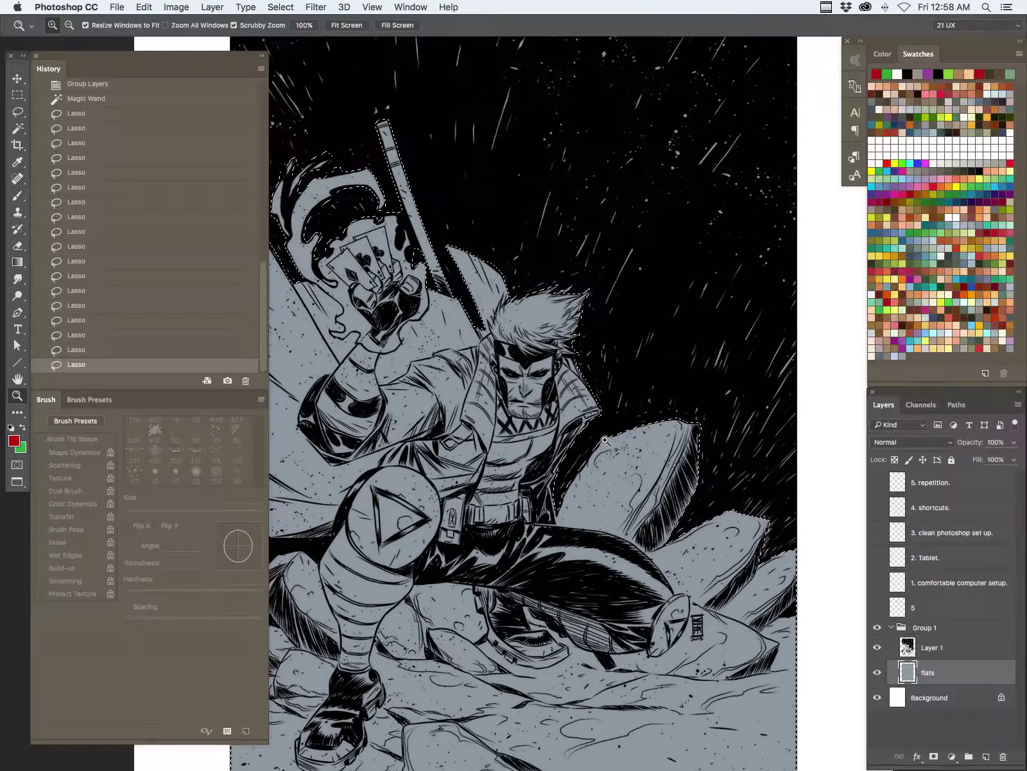
- Hide the panels and subtract the dark wedge between the character's wrapped leg and the adjacent rock
key("Tab")
left_click(339, 548)
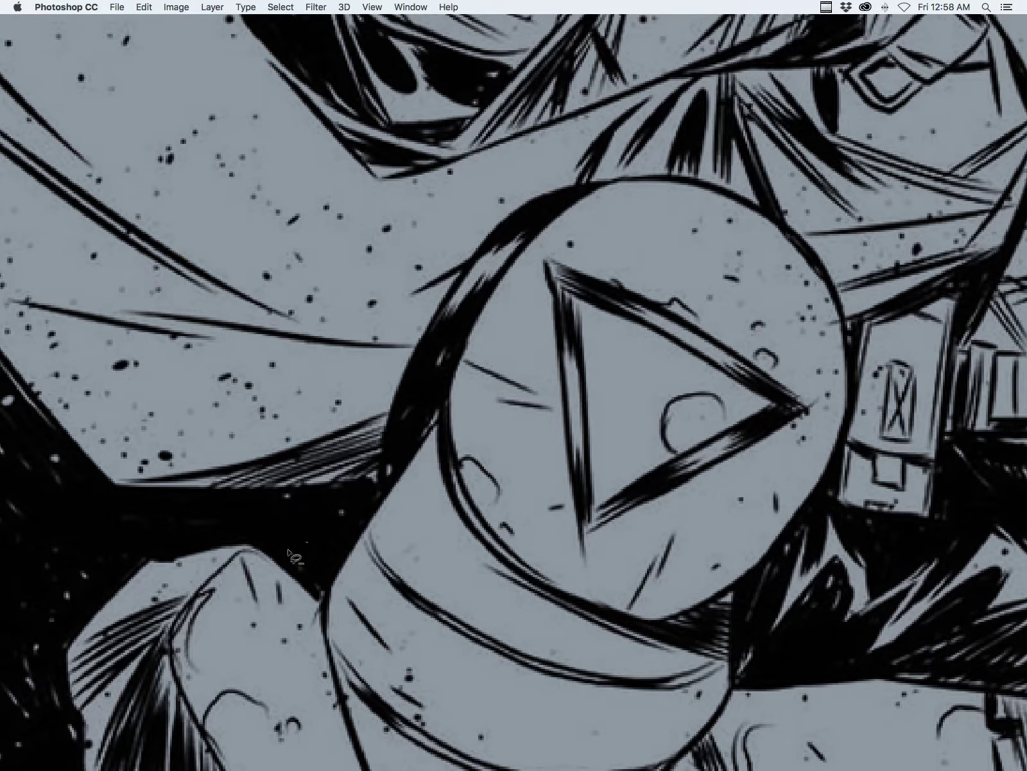
mouse_move(287, 550)
left_mouse_down()
mouse_move(321, 605)
mouse_move(369, 523)
mouse_move(361, 488)
mouse_move(295, 493)
mouse_move(293, 553)
left_mouse_up()
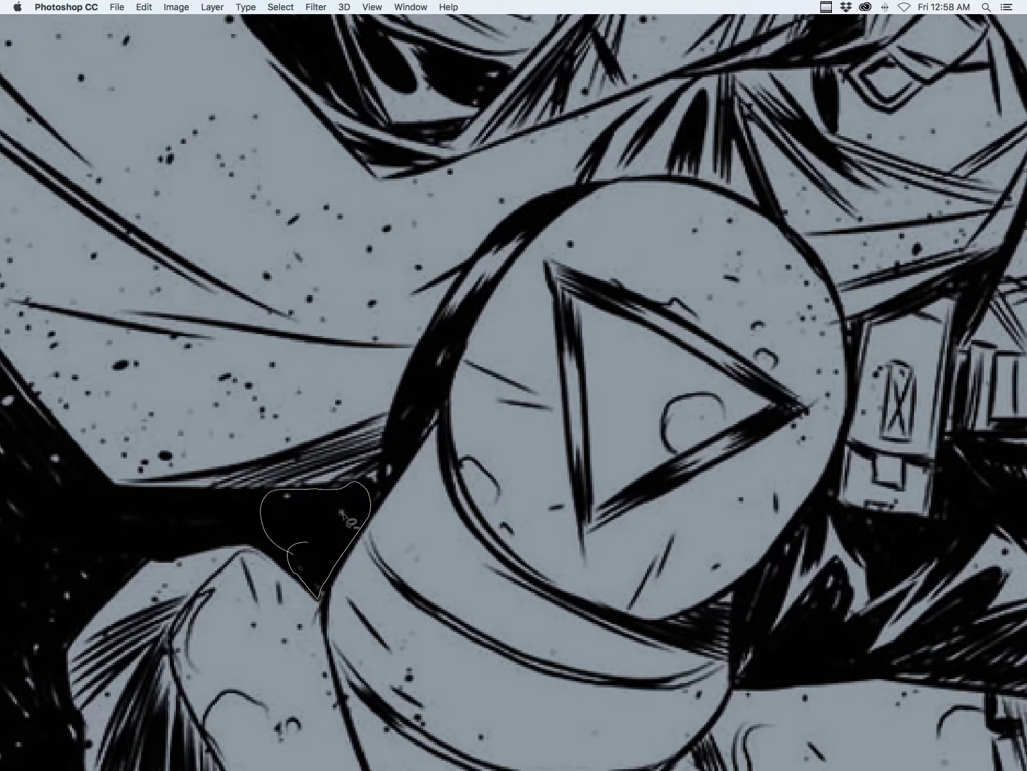
left_click_drag(367, 511, 675, 436)
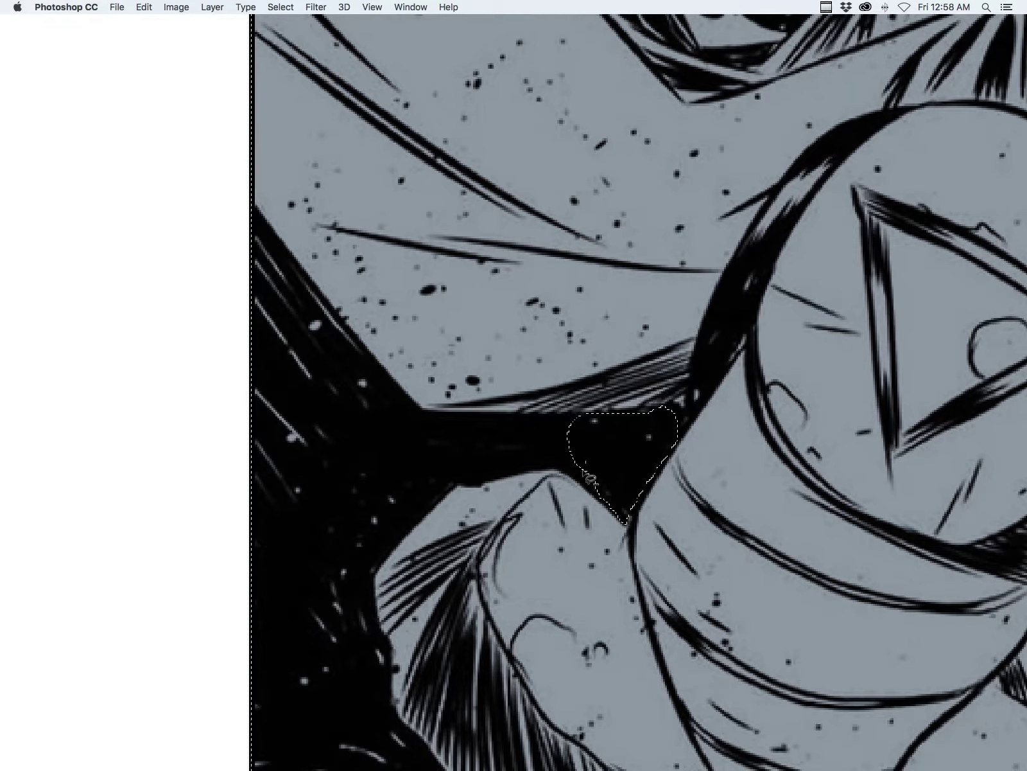
- Subtract the dark background between the cape's lower edge and the large rock beside the leg, out to the artwork's left edge
left_click_drag(586, 467, 511, 479)
mouse_move(443, 496)
left_mouse_down()
mouse_move(378, 565)
mouse_move(377, 635)
left_mouse_up()
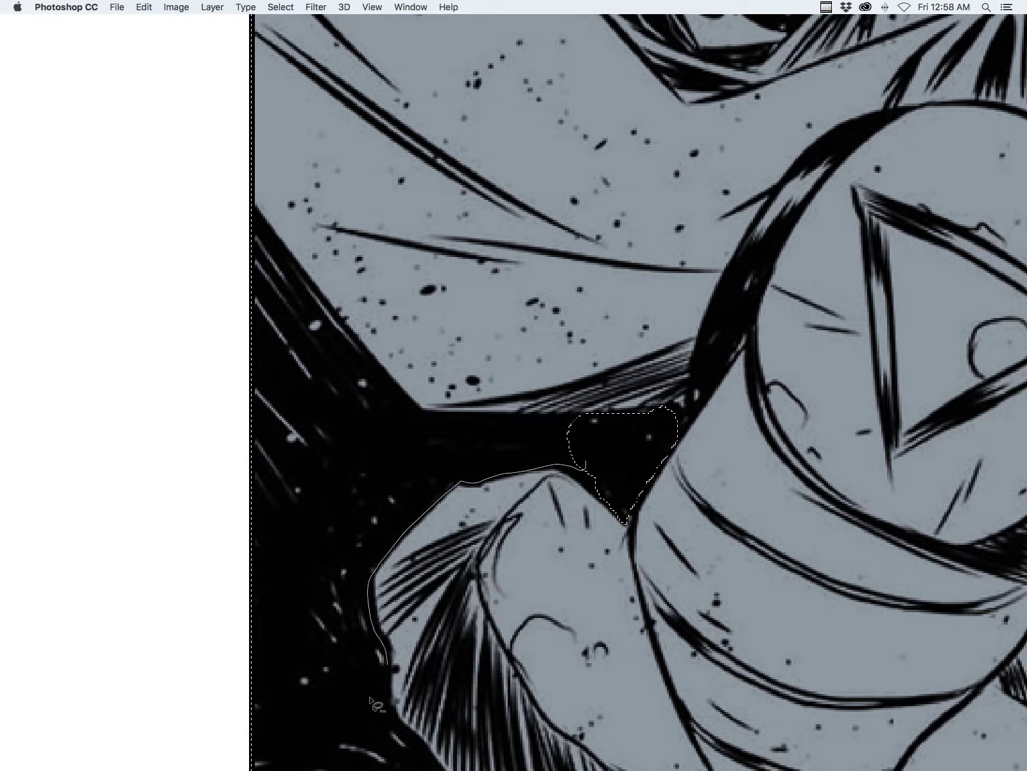
mouse_move(371, 699)
left_mouse_down()
mouse_move(237, 208)
mouse_move(283, 244)
mouse_move(393, 380)
mouse_move(571, 425)
mouse_move(601, 460)
mouse_move(585, 468)
left_mouse_up()
- Subtract the last dark background patch above the low rocks at the artwork's left edge from the selection
scroll(411, 350, "down", 10)
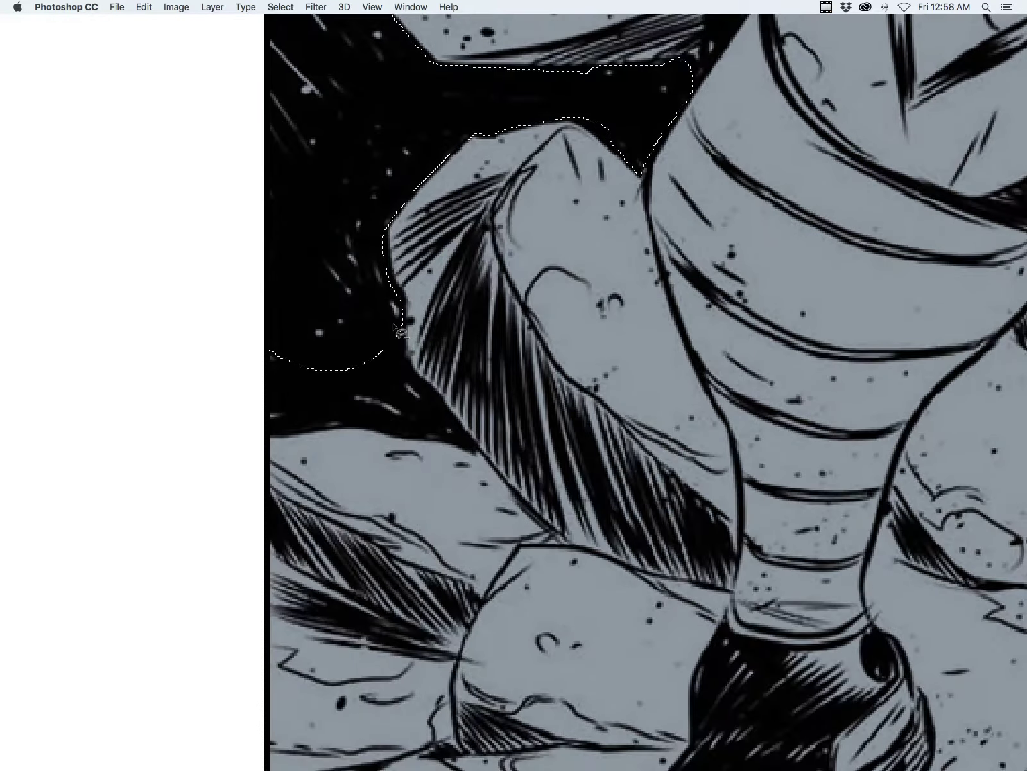
mouse_move(394, 325)
left_mouse_down()
mouse_move(400, 360)
mouse_move(448, 439)
left_mouse_up()
mouse_move(283, 431)
left_mouse_down()
mouse_move(294, 209)
mouse_move(350, 276)
left_mouse_up()
left_click_drag(506, 378, 434, 493)
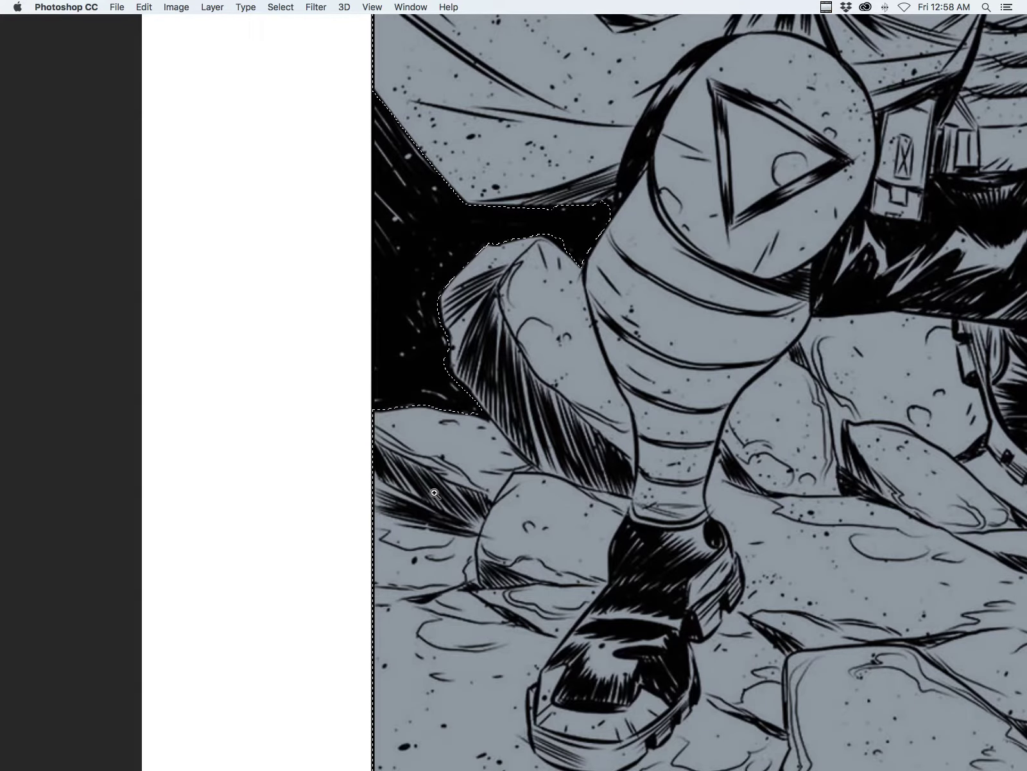
- Bring back the panels, fit the artwork in view and darken the selected character and rocks with Hue/Saturation at Lightness -45
key("Tab")
key("ctrl+0")
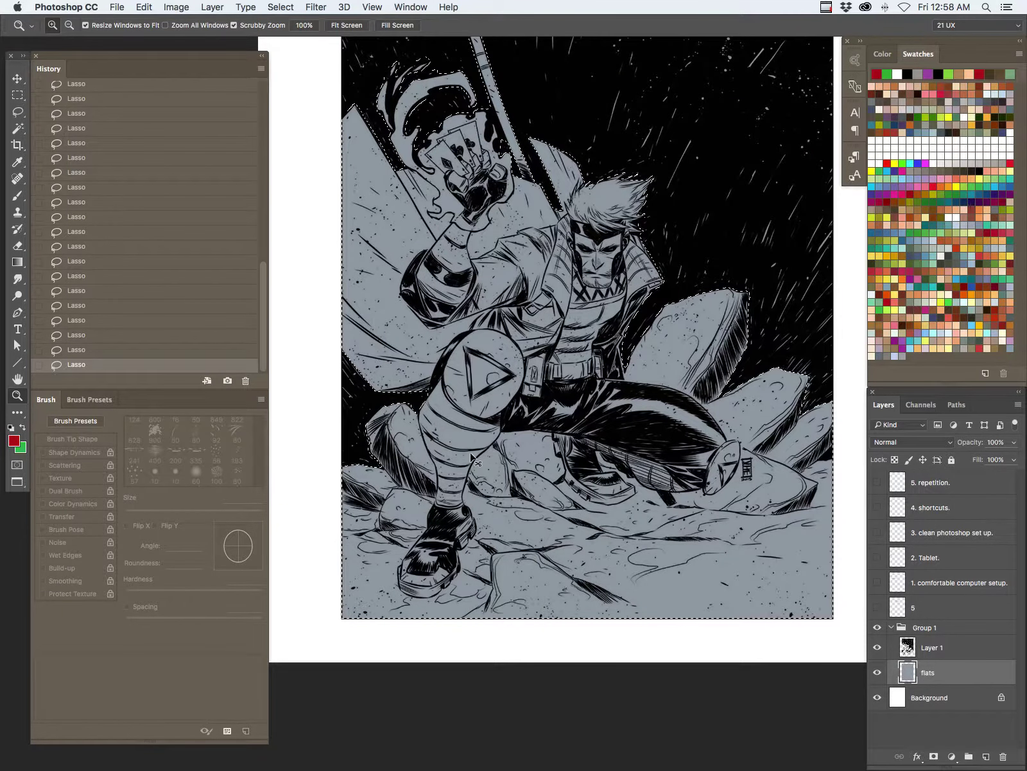
key("ctrl+u")
mouse_move(708, 345)
left_mouse_down()
mouse_move(695, 342)
mouse_move(706, 346)
mouse_move(693, 345)
mouse_move(697, 366)
left_mouse_up()
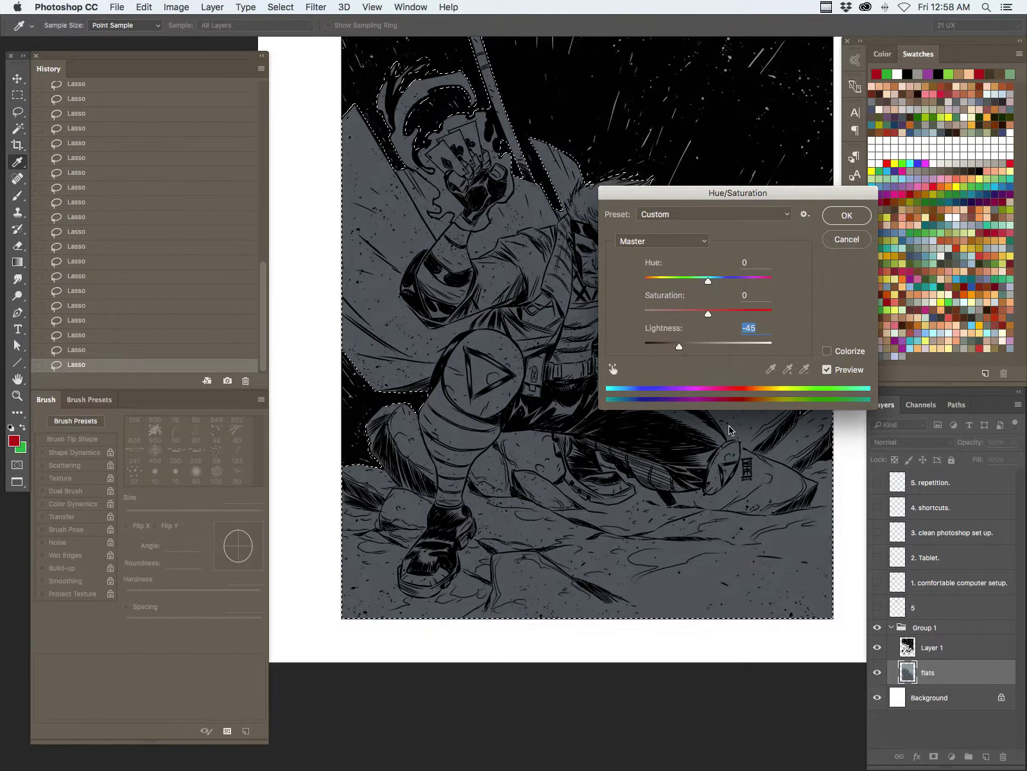
key("Return")
key("z")
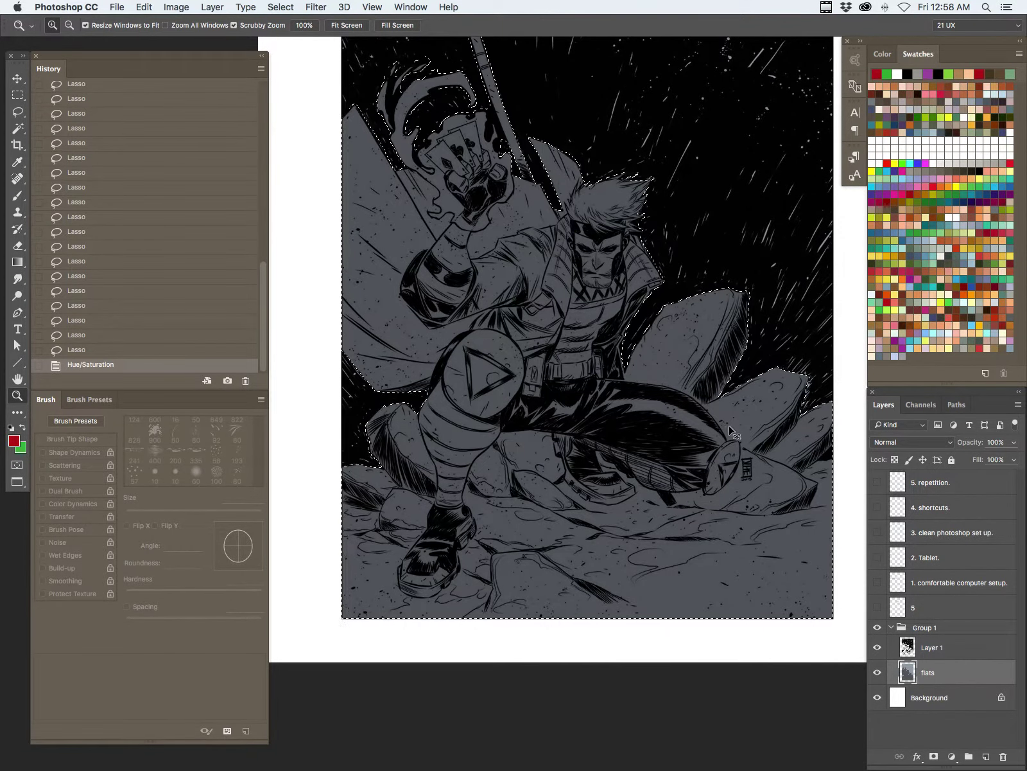
- Warm the selected area with Color Balance midtones at +22, 0, -9, and darken it with a Levels adjustment
key("super+b")
left_click_drag(704, 363, 694, 388)
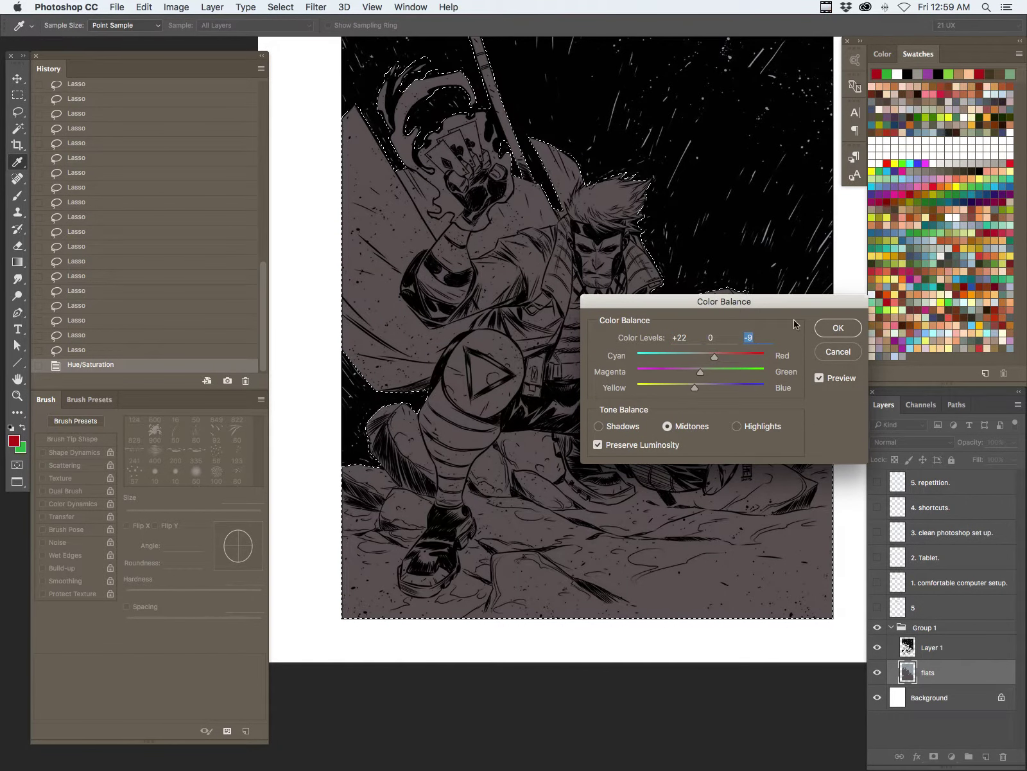
key("Return")
key("super+l")
mouse_move(843, 207)
left_mouse_down()
mouse_move(868, 205)
mouse_move(854, 206)
left_mouse_up()
left_click(963, 90)
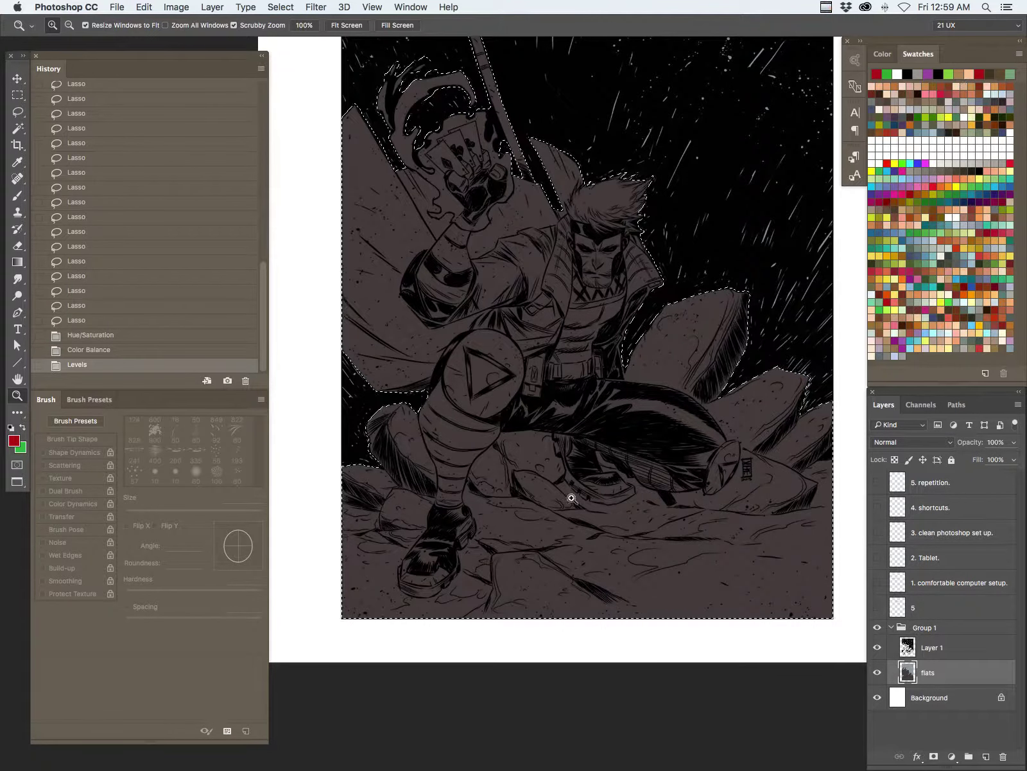
- Hide Group 1, clear the selection and show the "2. Tablet." and "1. comfortable computer setup." layers
key("super+minus")
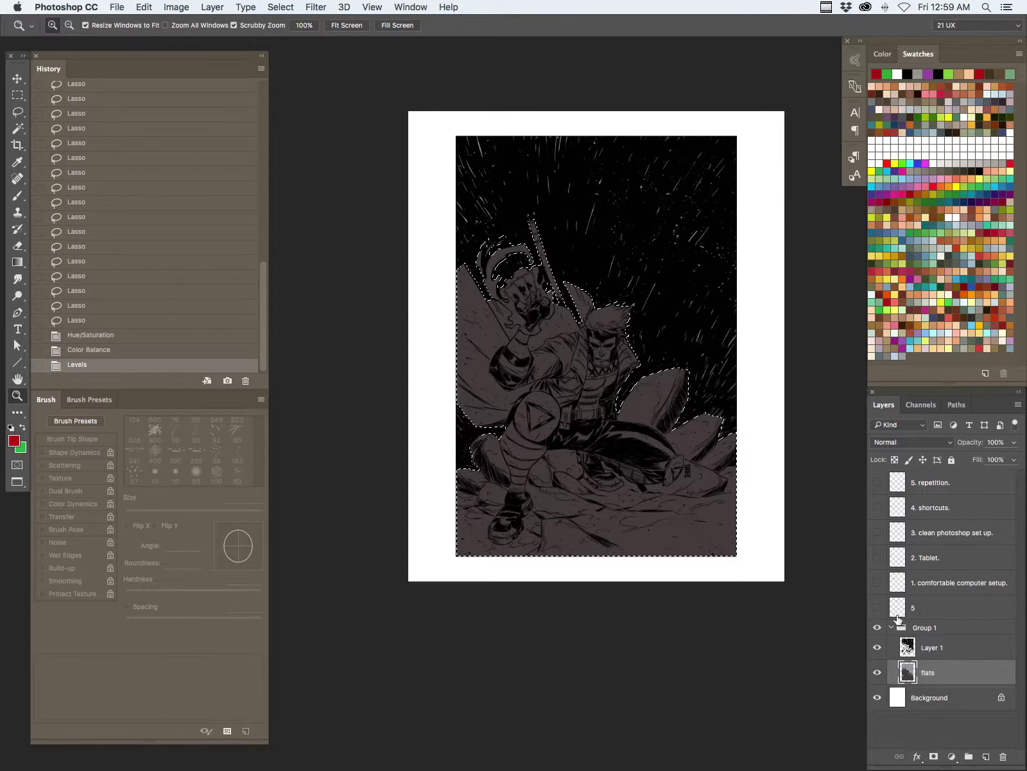
left_click(891, 627)
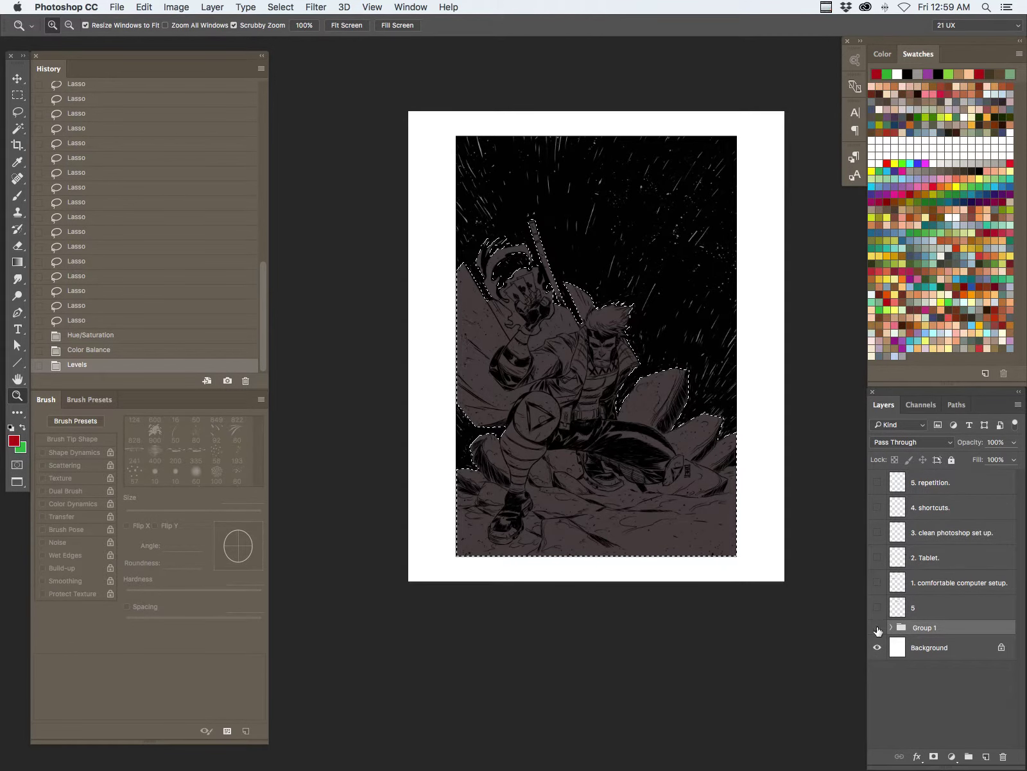
left_click(877, 627)
left_click(878, 558)
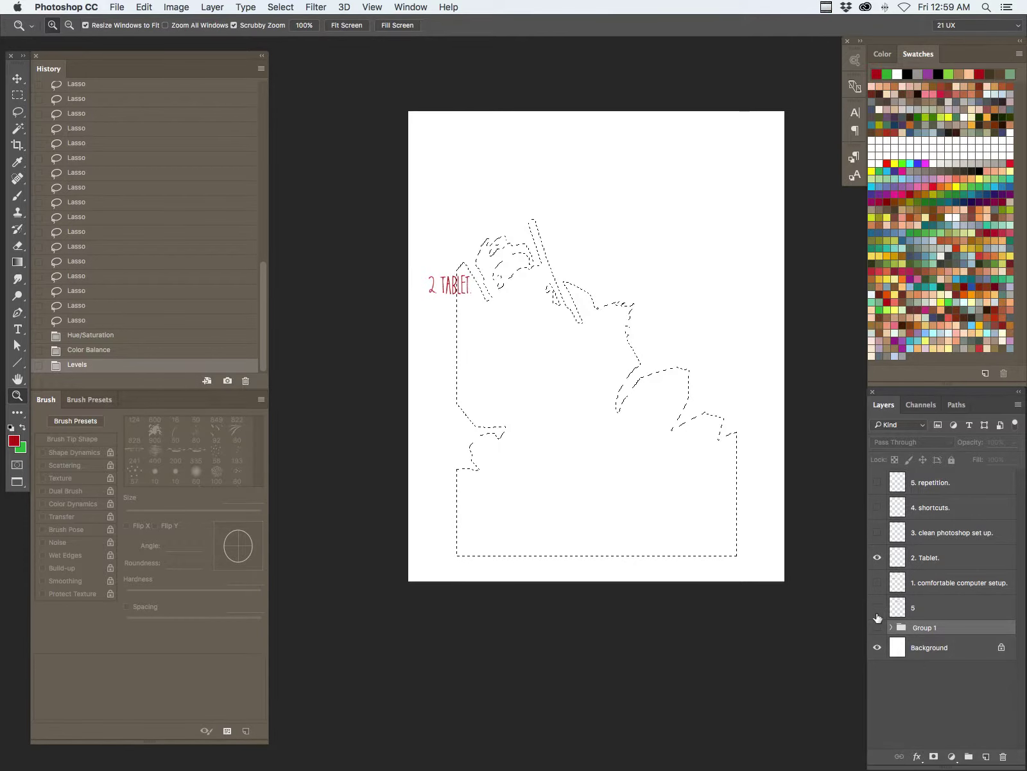
key("super+d")
left_click(472, 303)
left_click(878, 583)
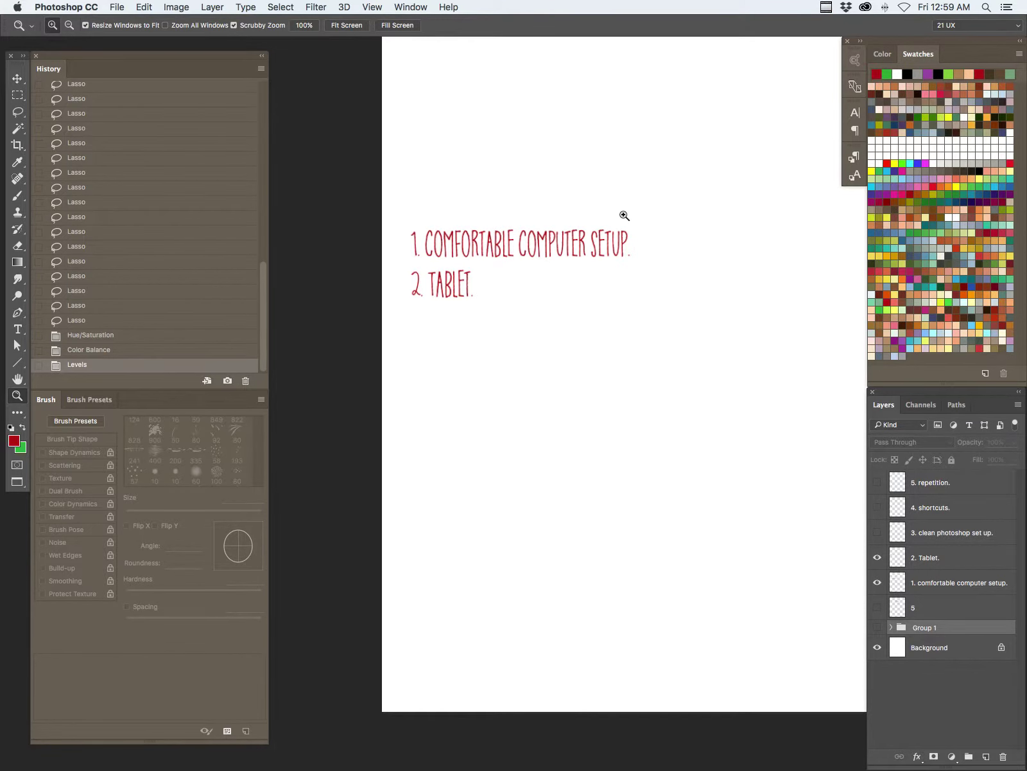
- Hide the two text layers, show and expand Group 1, and make the flats layer active
left_click_drag(877, 561, 872, 588)
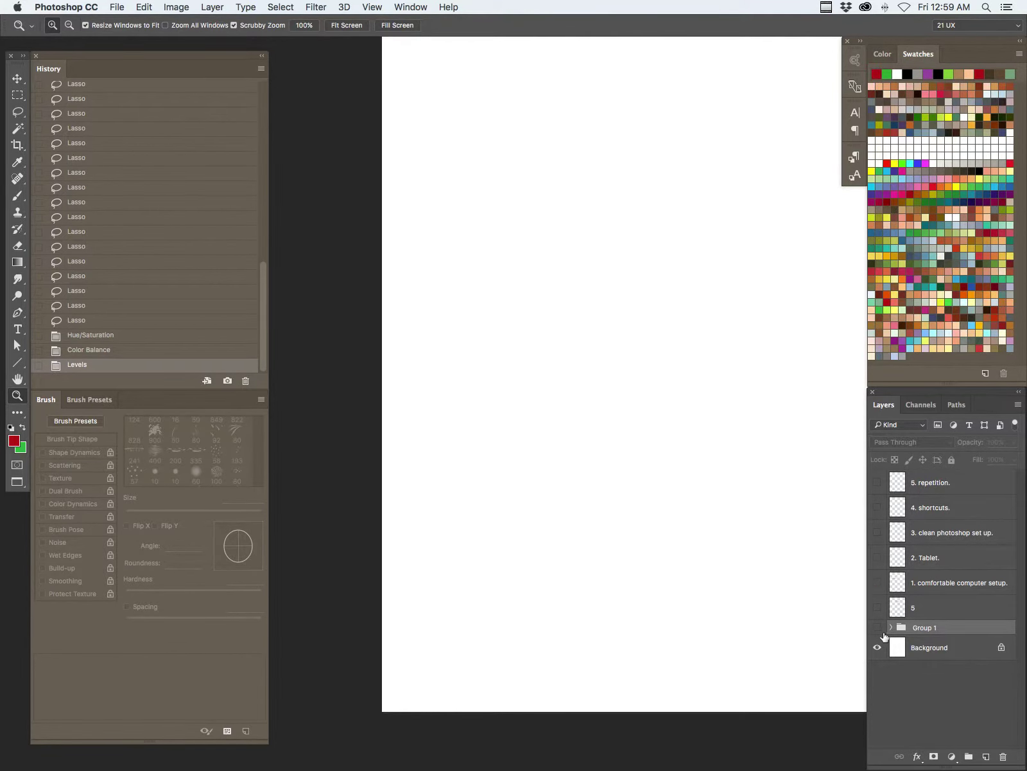
left_click(877, 627)
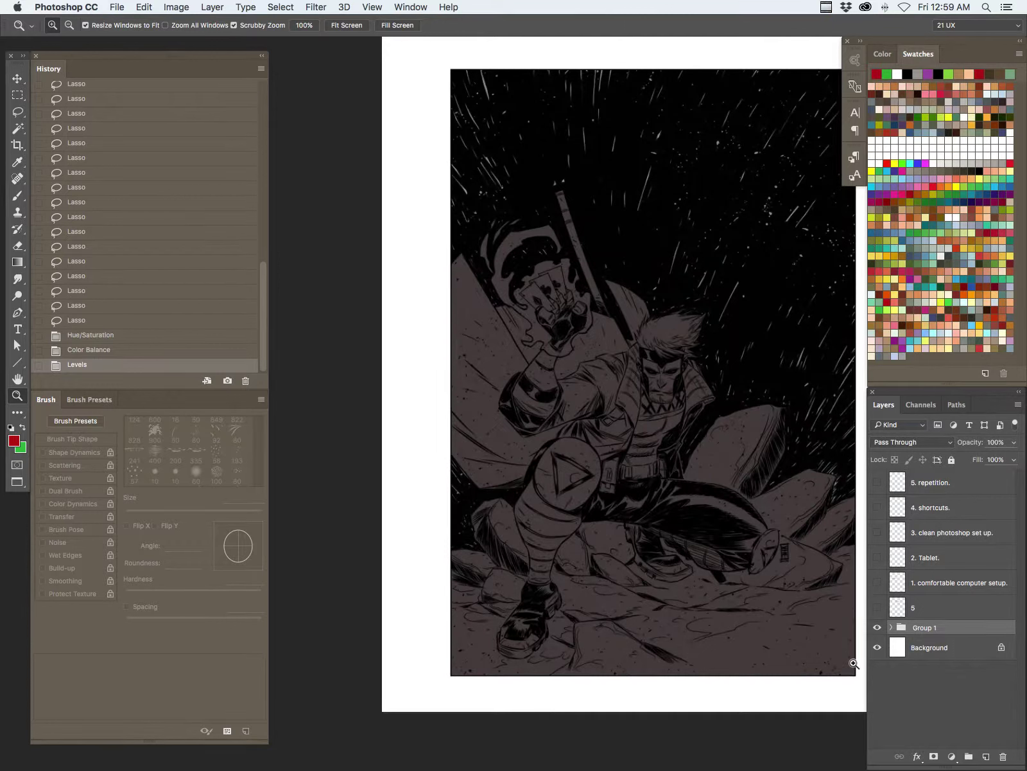
left_click(892, 627)
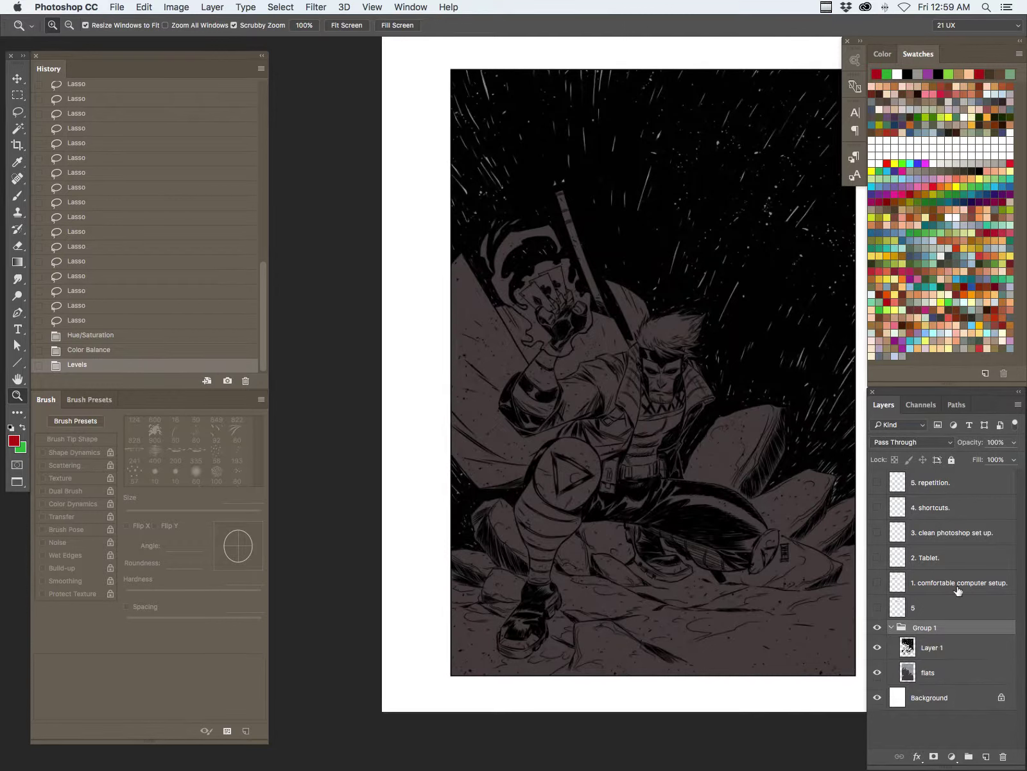
left_click(898, 681)
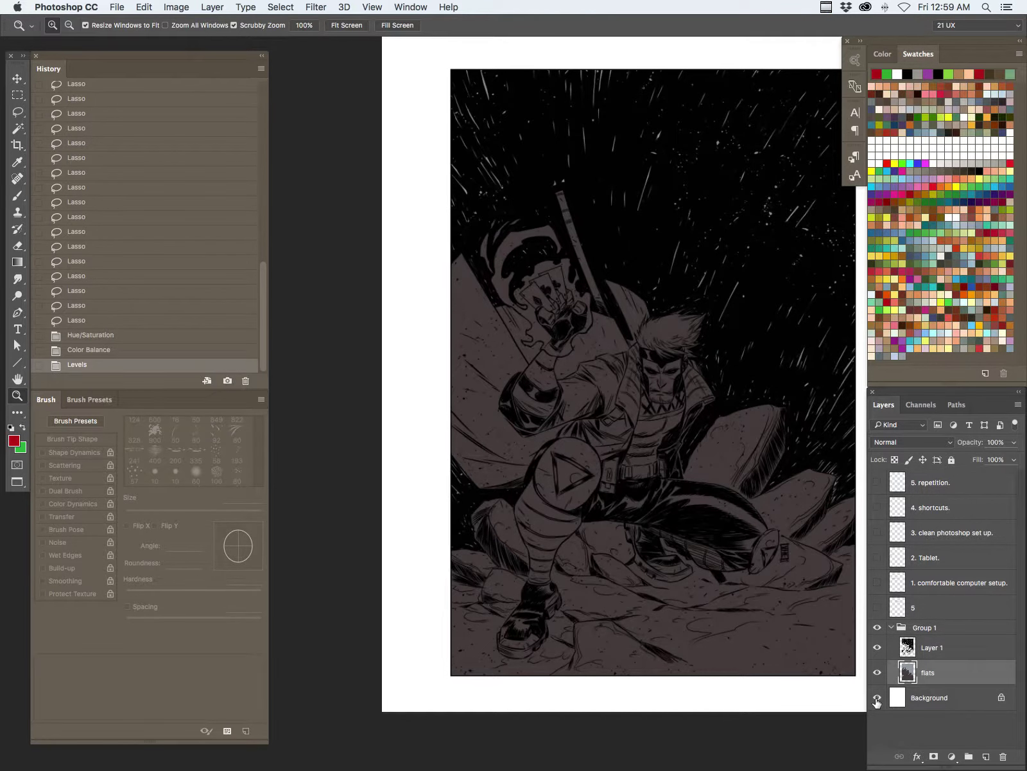
- Hide the panels and subtract the large rock behind the character, along the coat and thigh outline, plus the neighbouring rock's upper part
key("Tab")
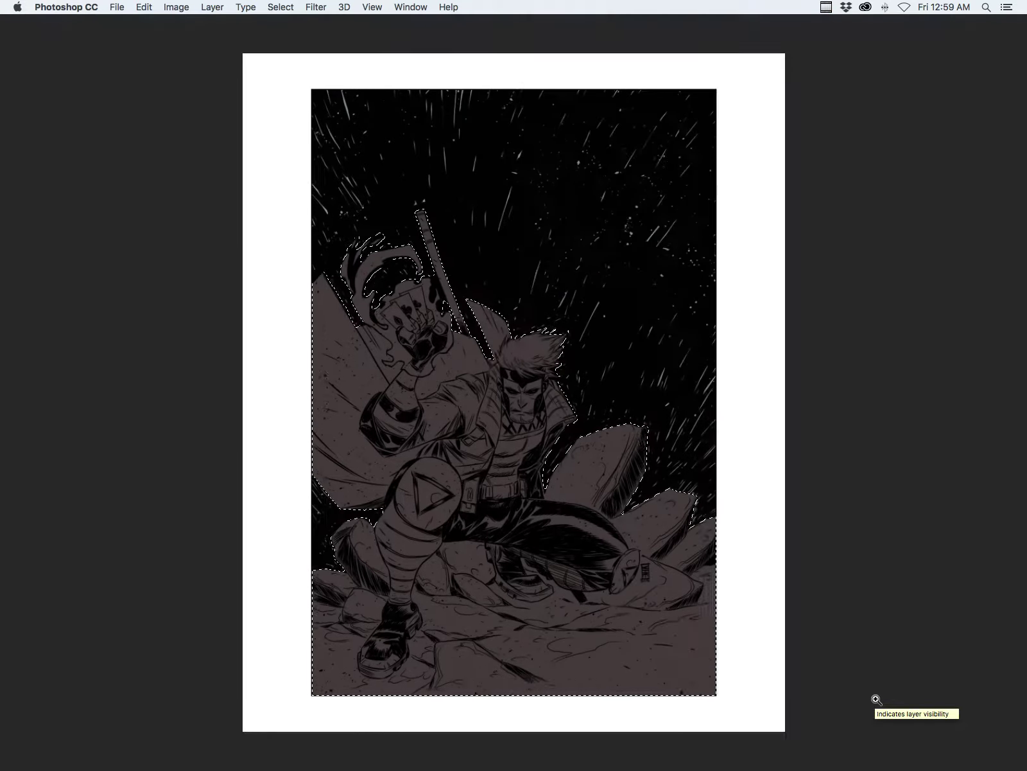
left_click(560, 474)
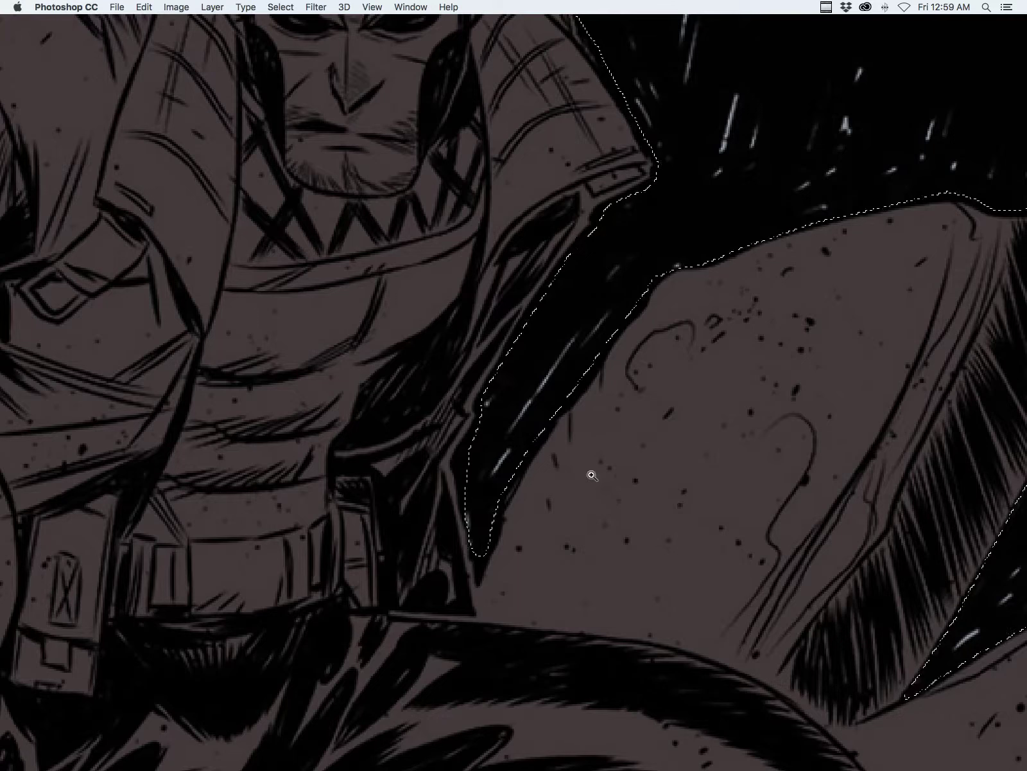
mouse_move(729, 183)
left_mouse_down()
mouse_move(494, 477)
mouse_move(478, 586)
mouse_move(481, 621)
mouse_move(528, 628)
mouse_move(570, 609)
mouse_move(582, 636)
mouse_move(709, 655)
mouse_move(781, 687)
mouse_move(769, 689)
mouse_move(842, 606)
mouse_move(771, 179)
mouse_move(733, 181)
left_mouse_up()
left_click_drag(730, 615, 374, 423)
scroll(562, 302, "up", 3)
mouse_move(468, 226)
left_mouse_down()
mouse_move(612, 51)
mouse_move(967, 545)
mouse_move(504, 696)
mouse_move(395, 595)
left_mouse_up()
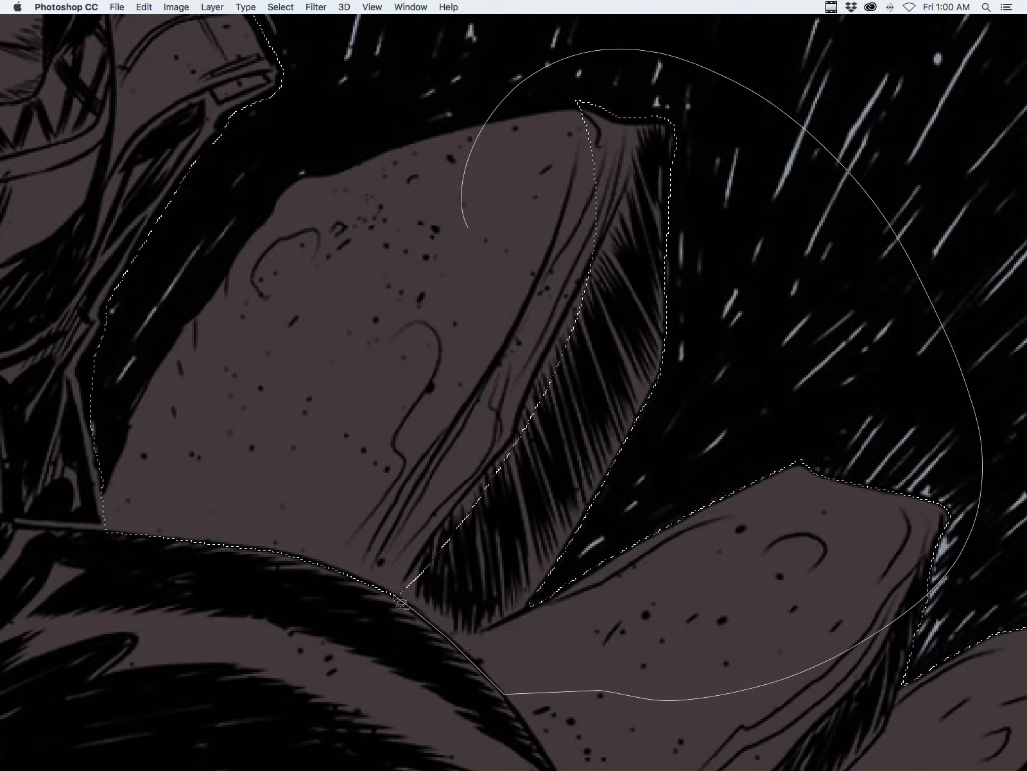
- Subtract the rocks beyond the lowered leg from the selection, following the thigh and the outer edge of the knee pad
mouse_move(380, 504)
left_mouse_down()
mouse_move(543, 614)
mouse_move(394, 318)
left_mouse_up()
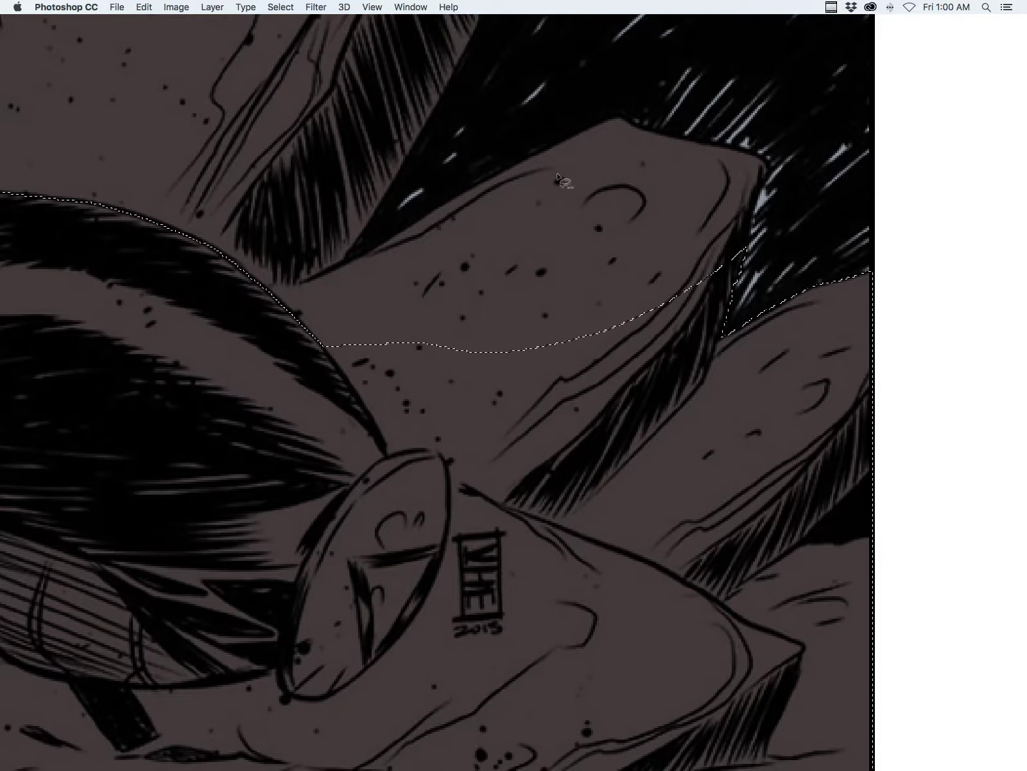
mouse_move(565, 179)
left_mouse_down()
mouse_move(312, 279)
mouse_move(314, 340)
mouse_move(364, 401)
mouse_move(387, 458)
mouse_move(429, 449)
mouse_move(450, 484)
mouse_move(449, 533)
mouse_move(421, 609)
mouse_move(349, 683)
left_mouse_up()
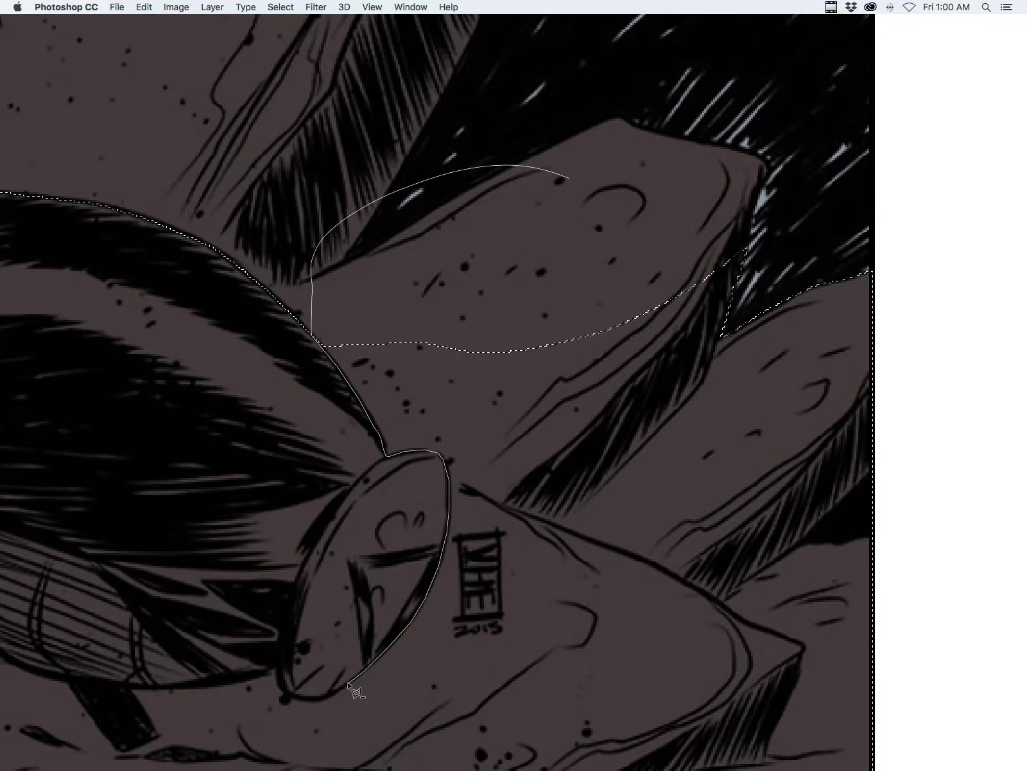
mouse_move(382, 769)
left_mouse_down()
mouse_move(952, 276)
mouse_move(409, 666)
mouse_move(688, 298)
left_mouse_up()
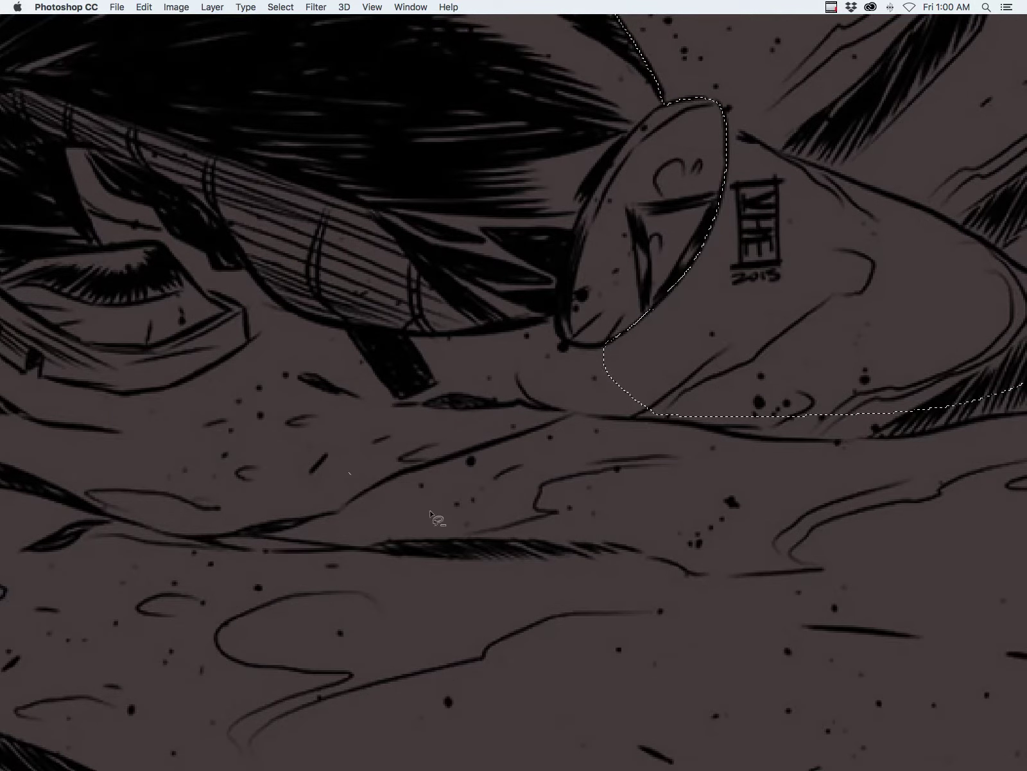
- Subtract the ground beneath the lowered leg, tracing the knee pad's underside, the hanging strap and the shin up to the rear boot
left_click_drag(430, 511, 611, 342)
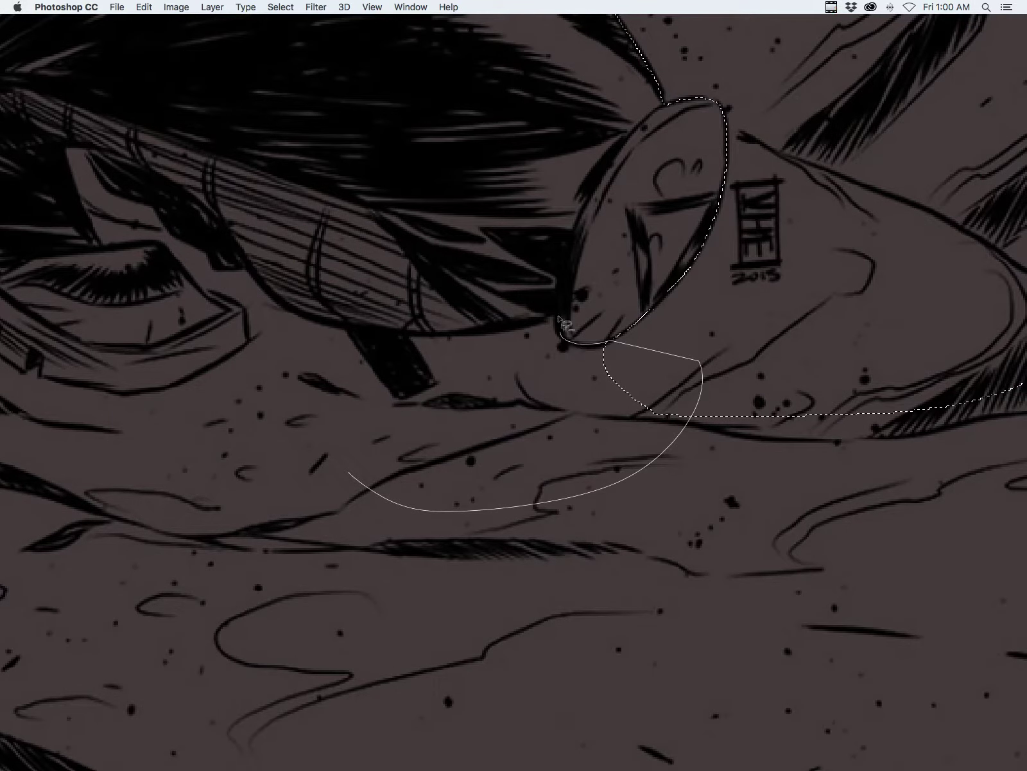
mouse_move(551, 314)
left_mouse_down()
mouse_move(501, 330)
mouse_move(407, 334)
mouse_move(439, 386)
mouse_move(411, 395)
left_mouse_up()
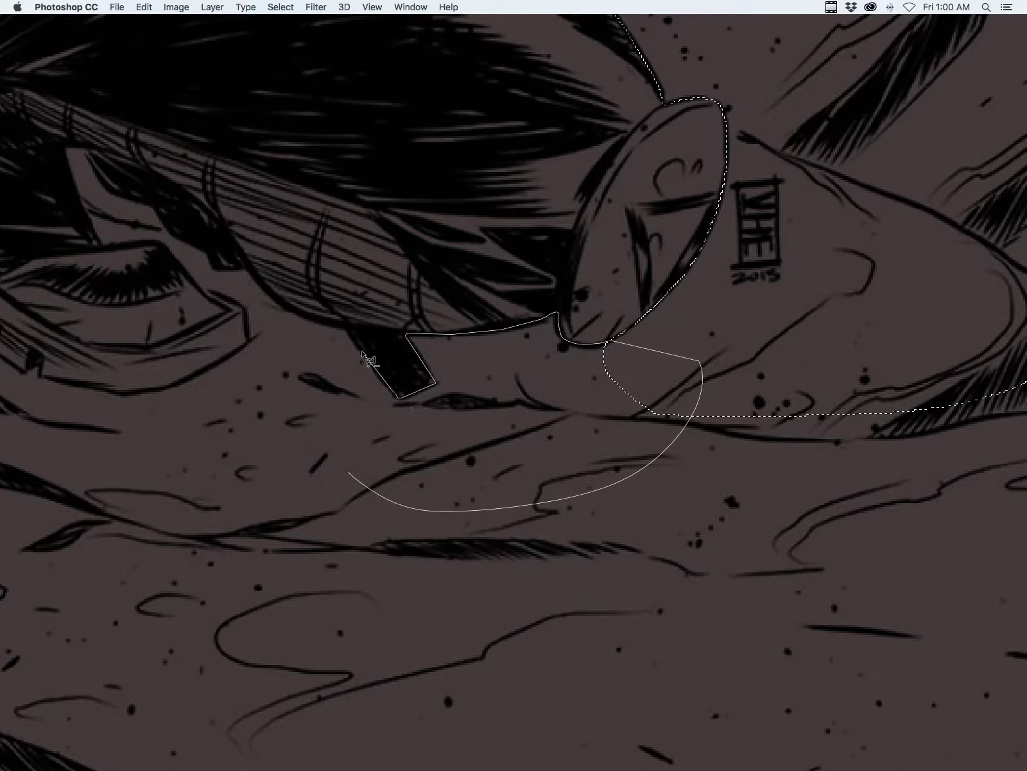
mouse_move(361, 353)
left_mouse_down()
mouse_move(345, 326)
mouse_move(318, 321)
left_mouse_up()
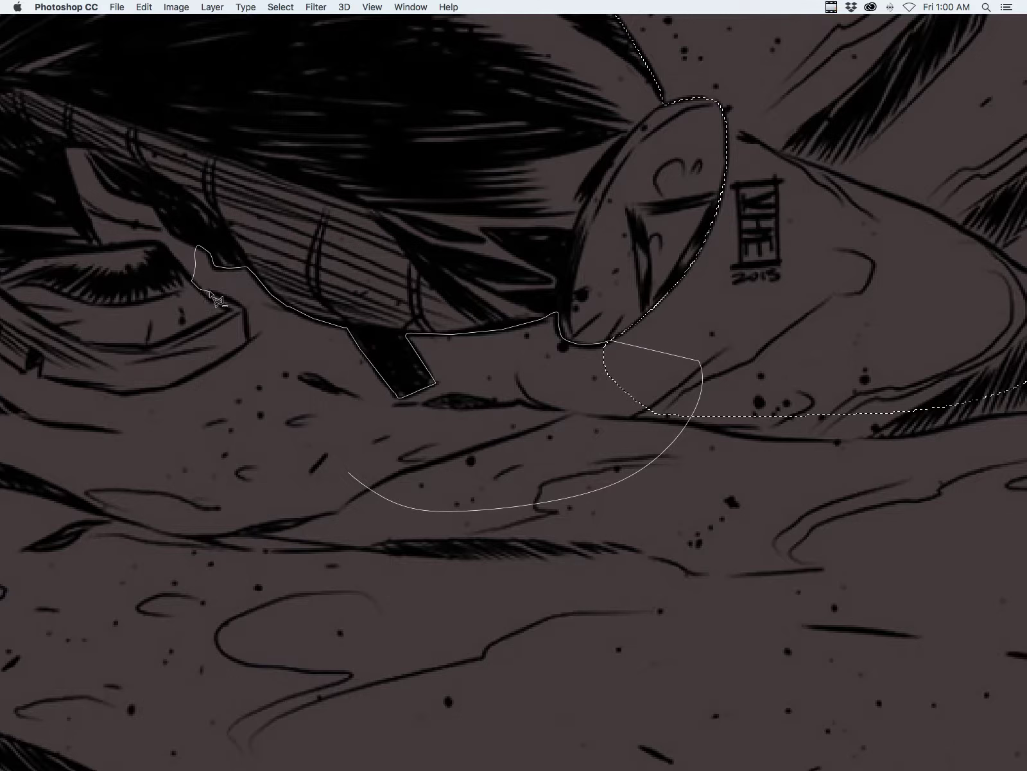
mouse_move(212, 294)
left_mouse_down()
mouse_move(246, 311)
mouse_move(259, 362)
mouse_move(351, 480)
left_mouse_up()
- Subtract the narrow patch of ground enclosed between the rear boot and the lowered leg from the selection
left_click_drag(385, 292, 745, 491)
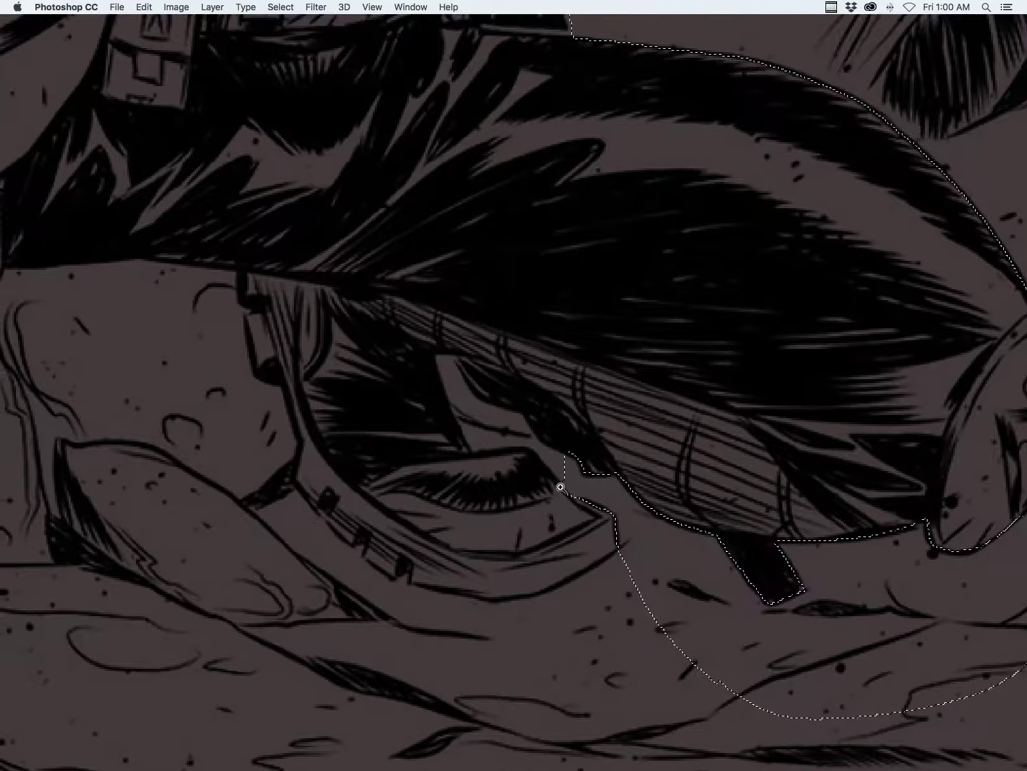
left_click(559, 487)
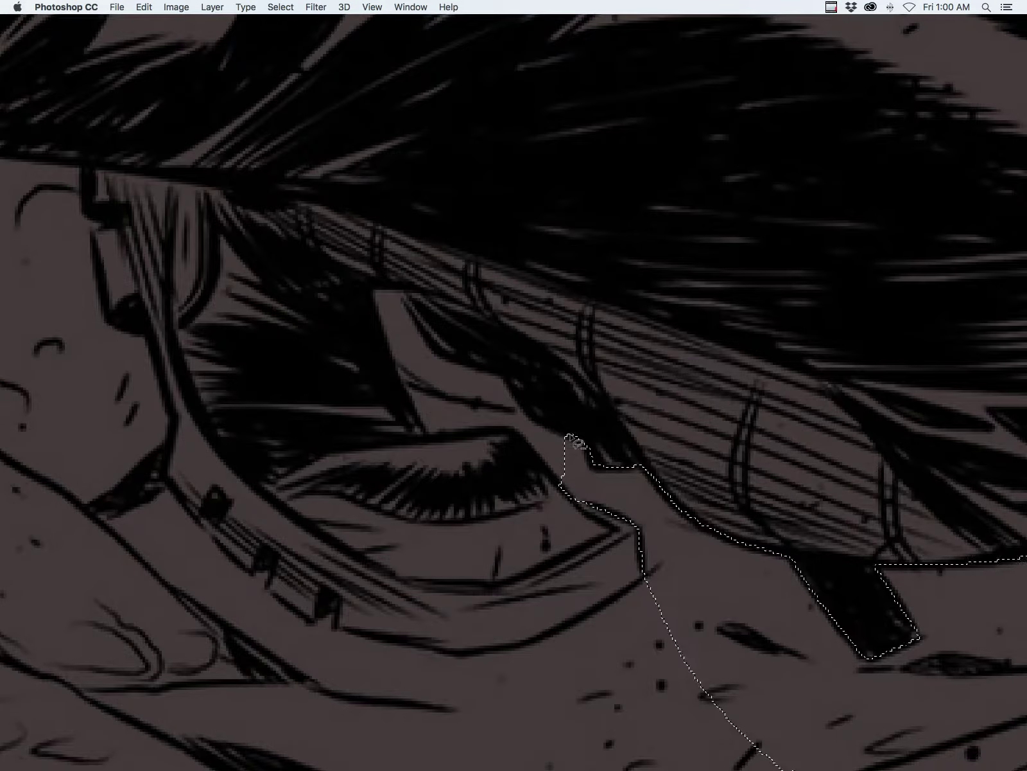
mouse_move(566, 435)
left_mouse_down()
mouse_move(525, 408)
mouse_move(504, 374)
mouse_move(429, 342)
mouse_move(403, 287)
mouse_move(368, 289)
mouse_move(429, 439)
mouse_move(515, 433)
mouse_move(569, 495)
mouse_move(560, 488)
mouse_move(591, 454)
left_mouse_up()
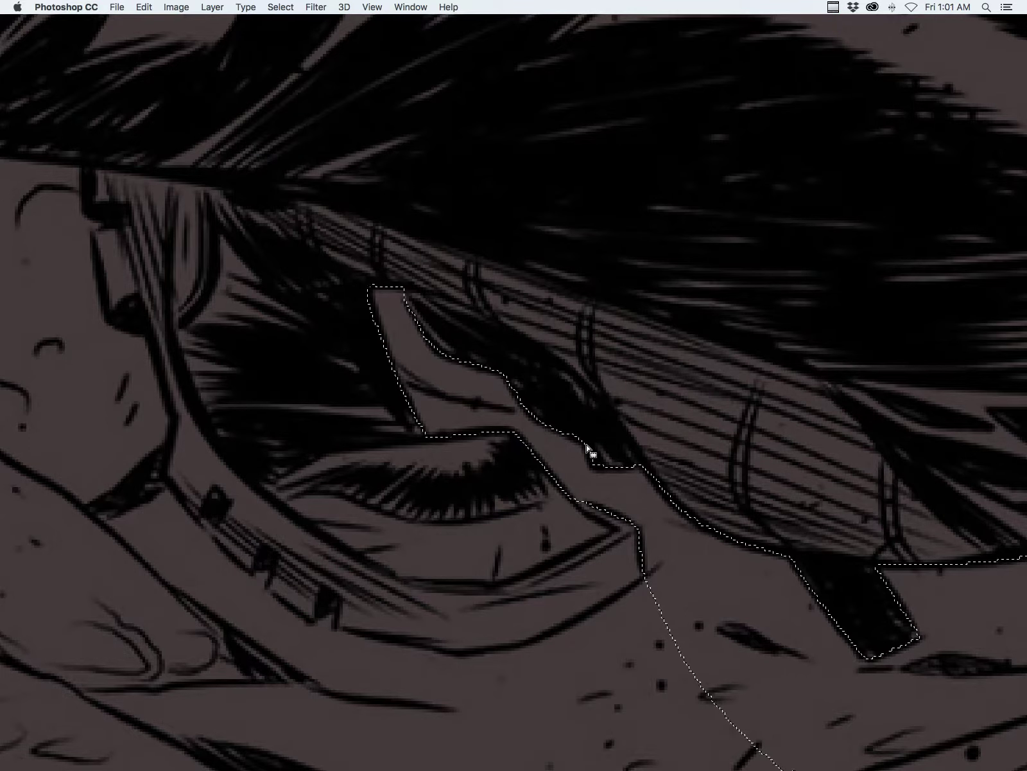
- Subtract the ground below the rear boot, following the notched tread of its sole
scroll(683, 452, "down", 5)
scroll(683, 453, "left", 3)
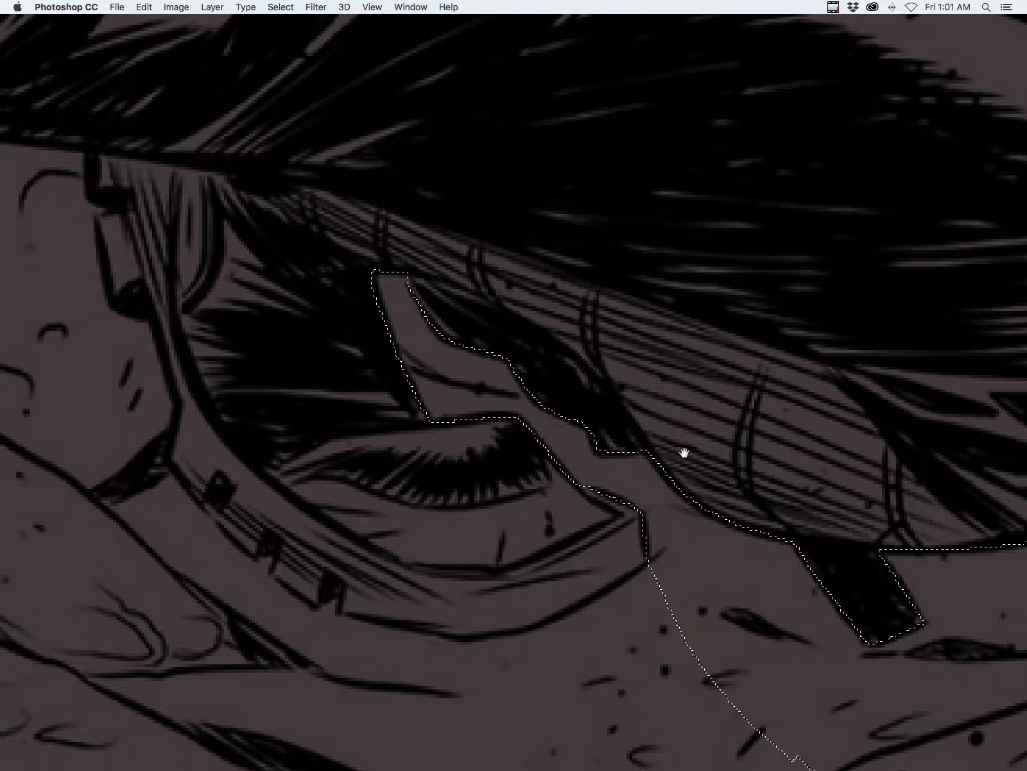
mouse_move(441, 599)
left_mouse_down()
mouse_move(499, 614)
mouse_move(842, 512)
mouse_move(784, 395)
mouse_move(755, 395)
mouse_move(654, 459)
mouse_move(560, 477)
mouse_move(445, 451)
mouse_move(445, 435)
mouse_move(420, 443)
mouse_move(364, 408)
mouse_move(374, 413)
mouse_move(376, 393)
mouse_move(365, 397)
mouse_move(327, 374)
mouse_move(326, 319)
mouse_move(325, 352)
mouse_move(272, 302)
mouse_move(242, 349)
mouse_move(263, 610)
mouse_move(516, 728)
mouse_move(782, 521)
left_mouse_up()
scroll(404, 388, "down", 2)
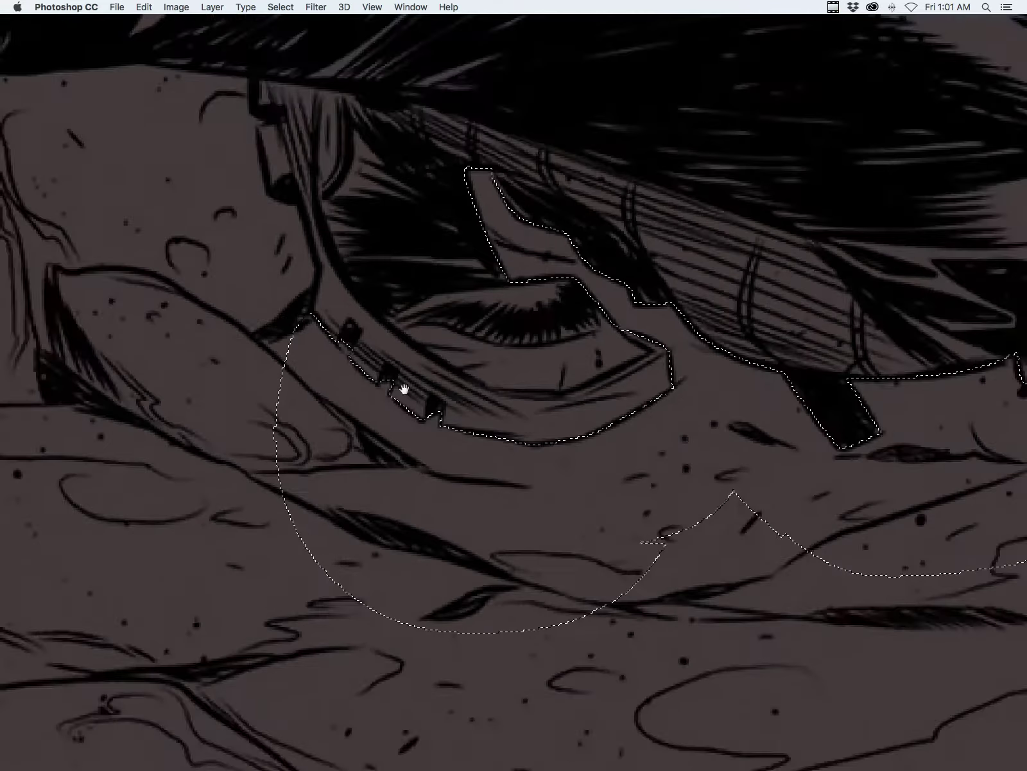
- Subtract the rocks between the legs, tracing the rear boot's sole, the thigh's underside, the wrapped shin and the front boot's heel
scroll(404, 388, "down", 3)
scroll(578, 394, "up", 3)
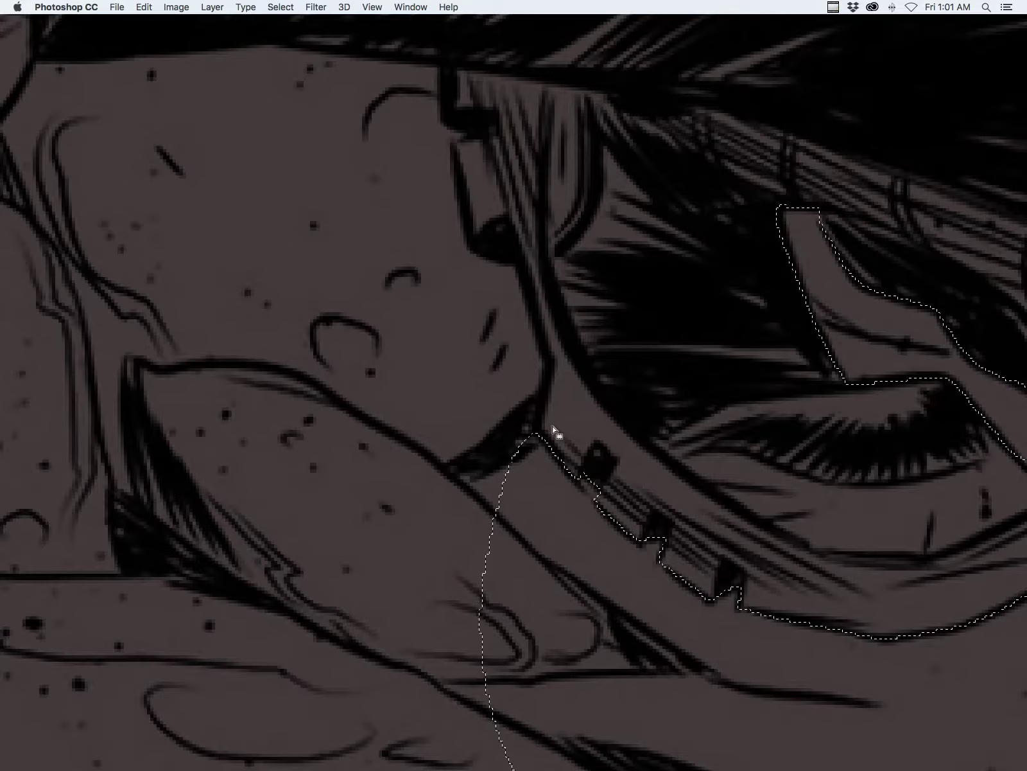
left_click(535, 442)
left_click(549, 367)
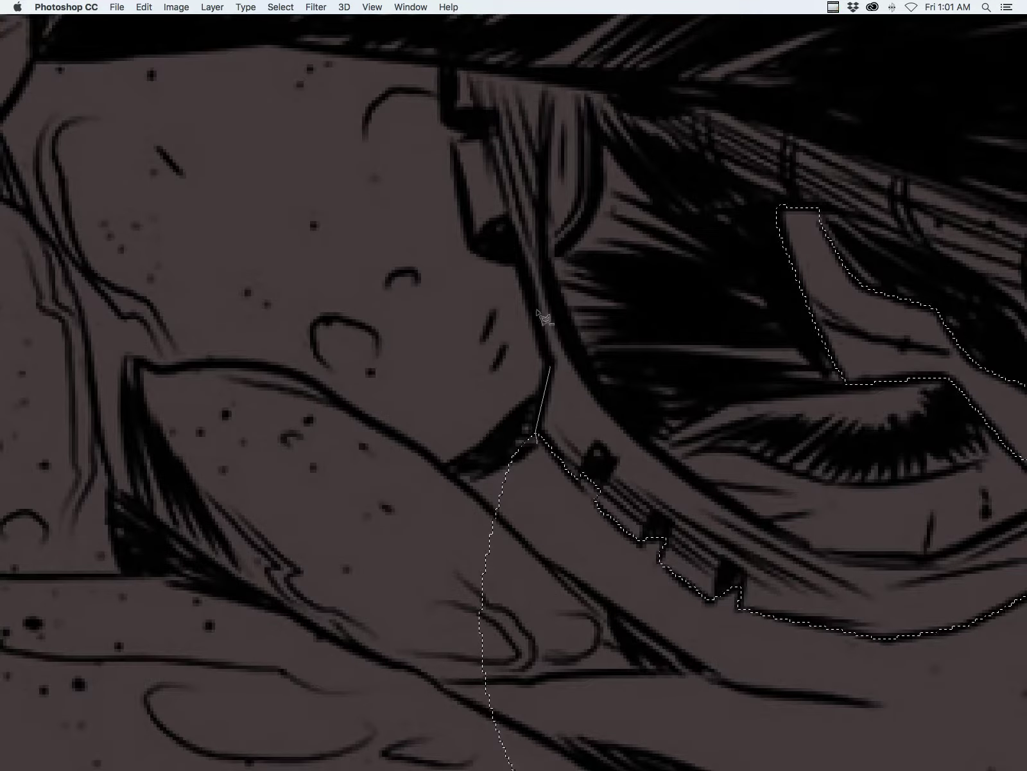
left_click(519, 259)
left_click(475, 248)
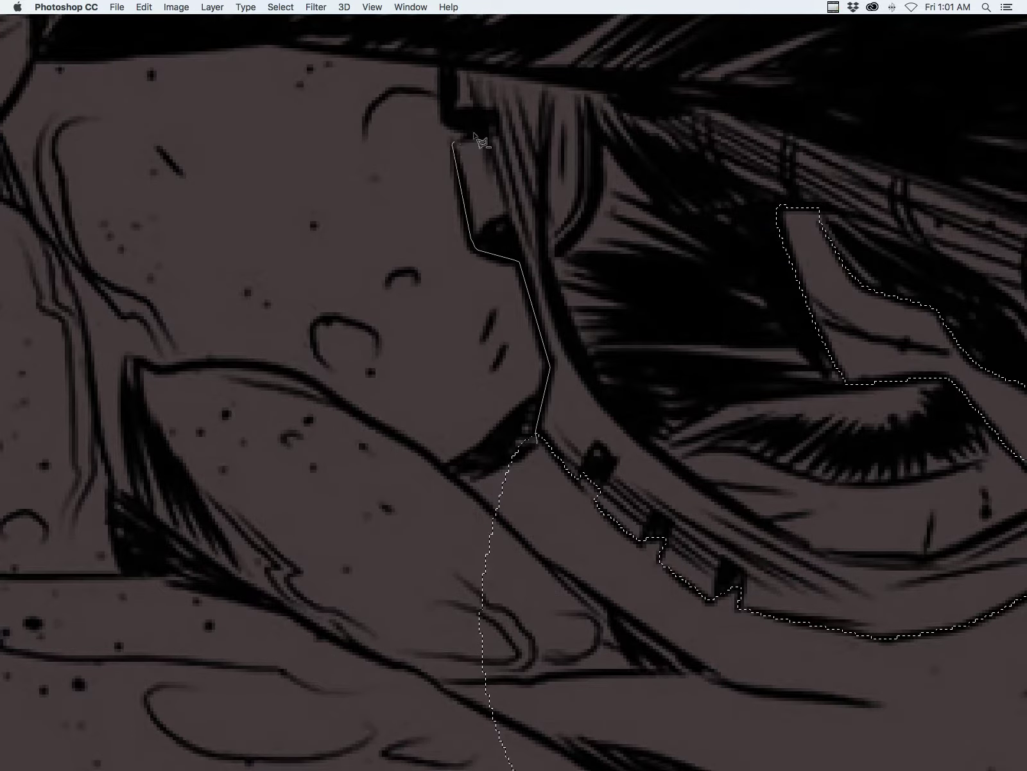
left_click(471, 135)
left_click(445, 124)
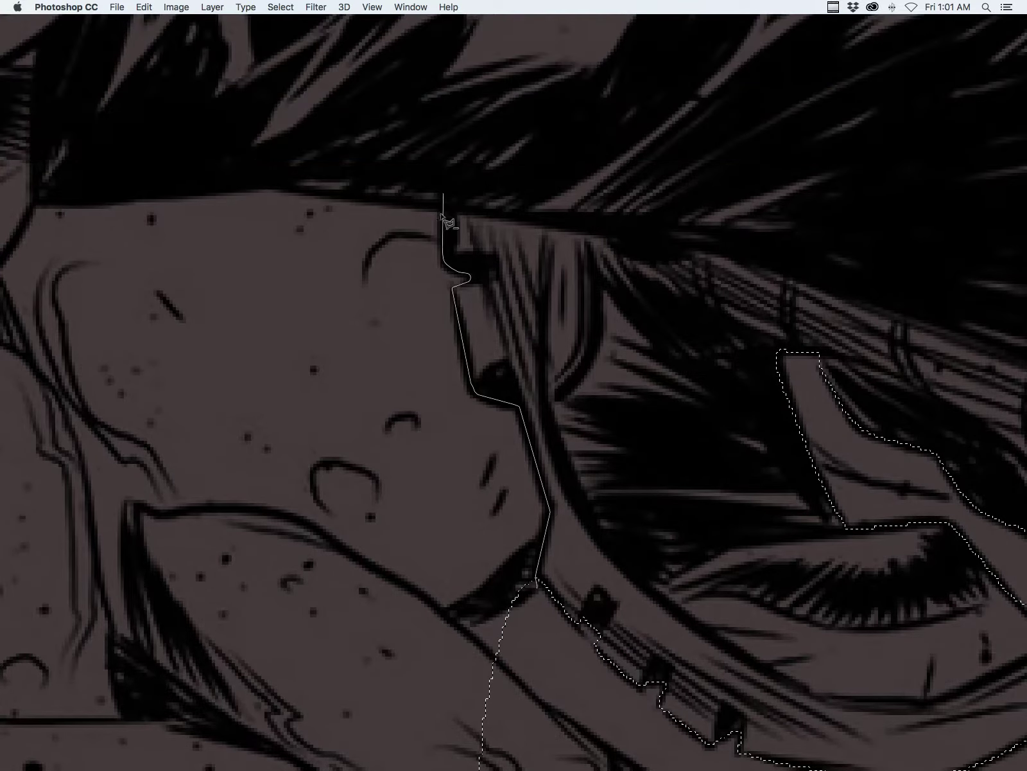
left_click(443, 208)
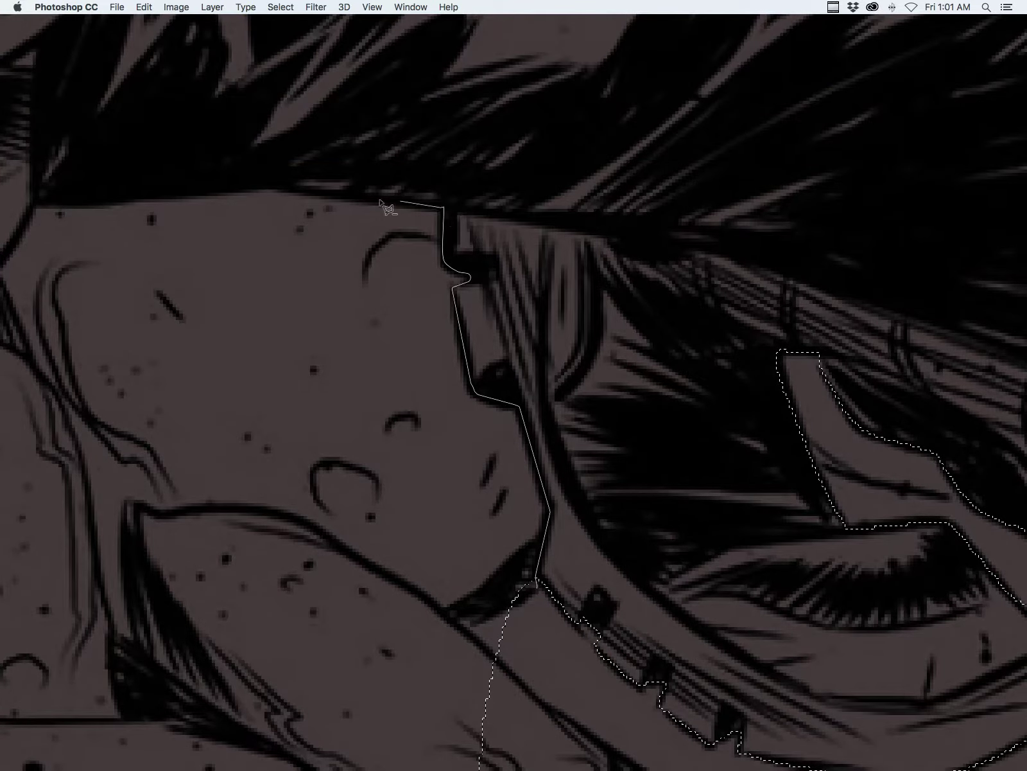
left_click(263, 185)
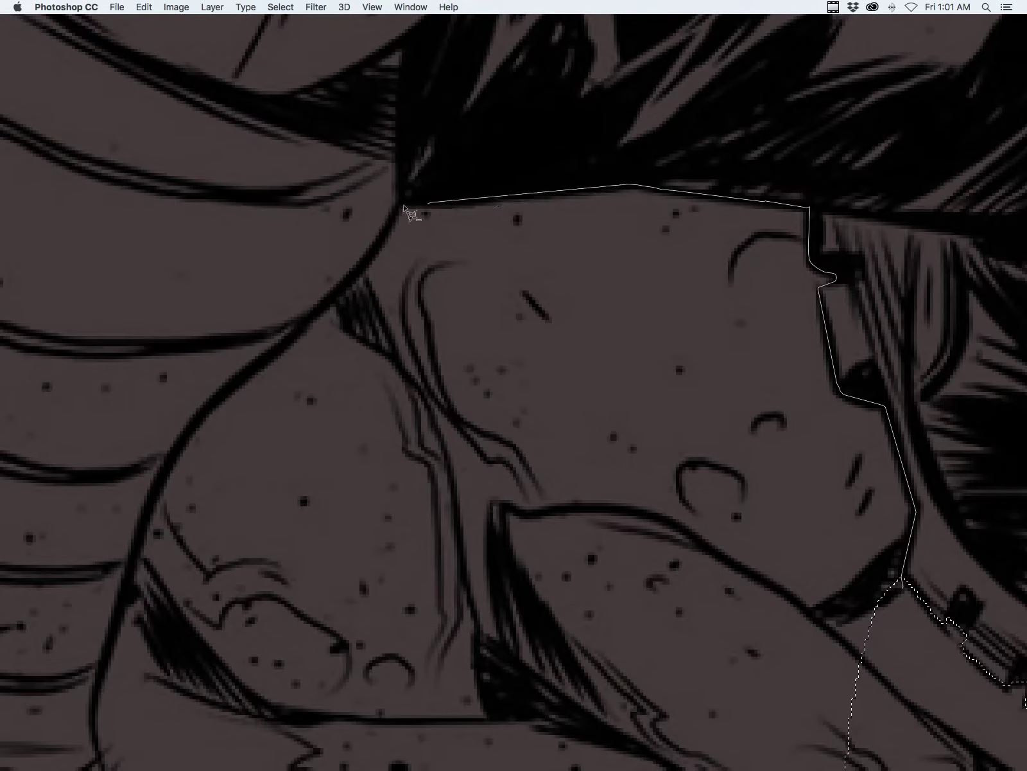
left_click(401, 206)
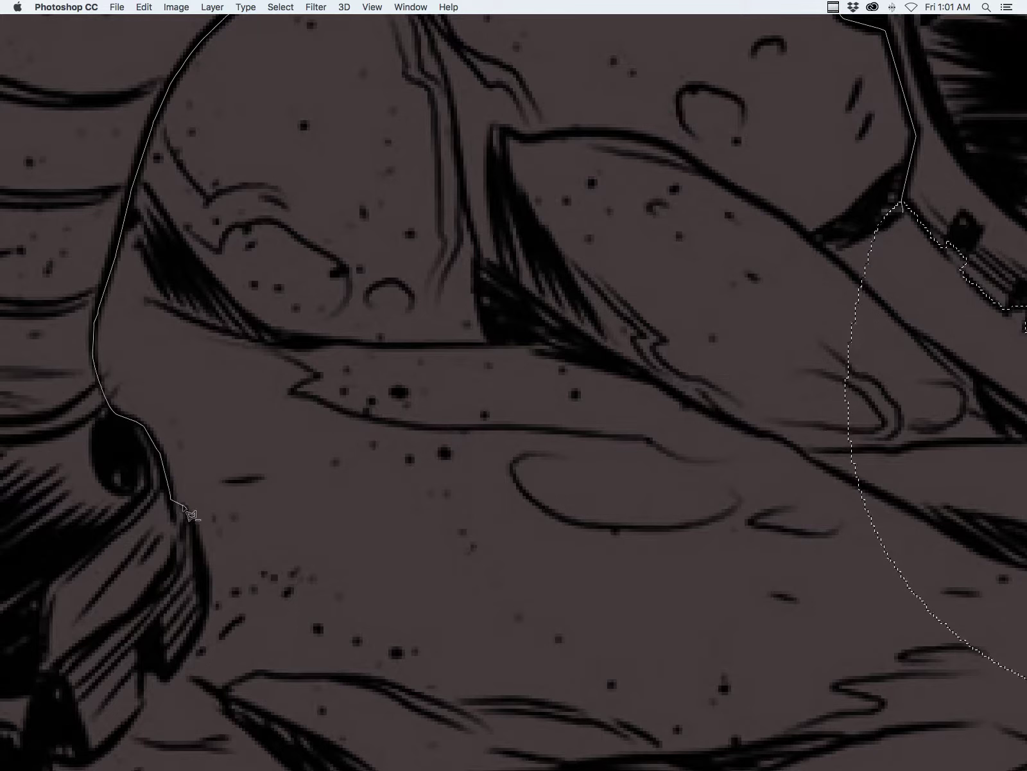
double_click(912, 302)
left_click_drag(419, 562, 789, 326)
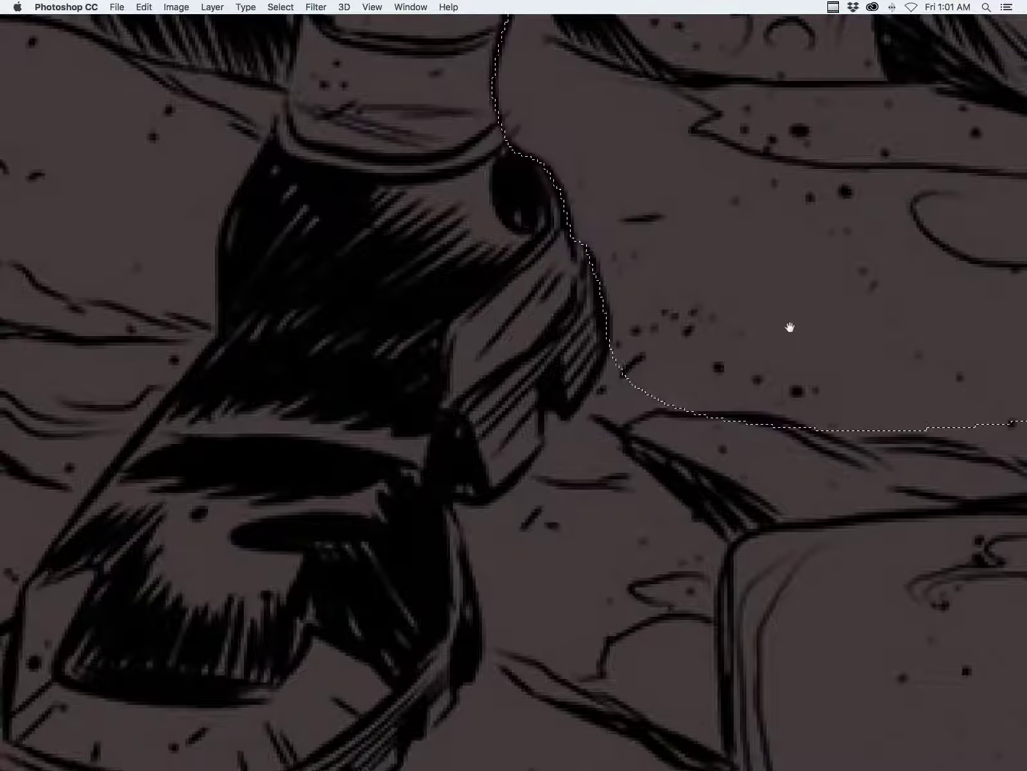
- Subtract the ground along the front boot's inner side and below its toe, tracing the heel, the notched sole and the toe's rounded edge
left_click(612, 332)
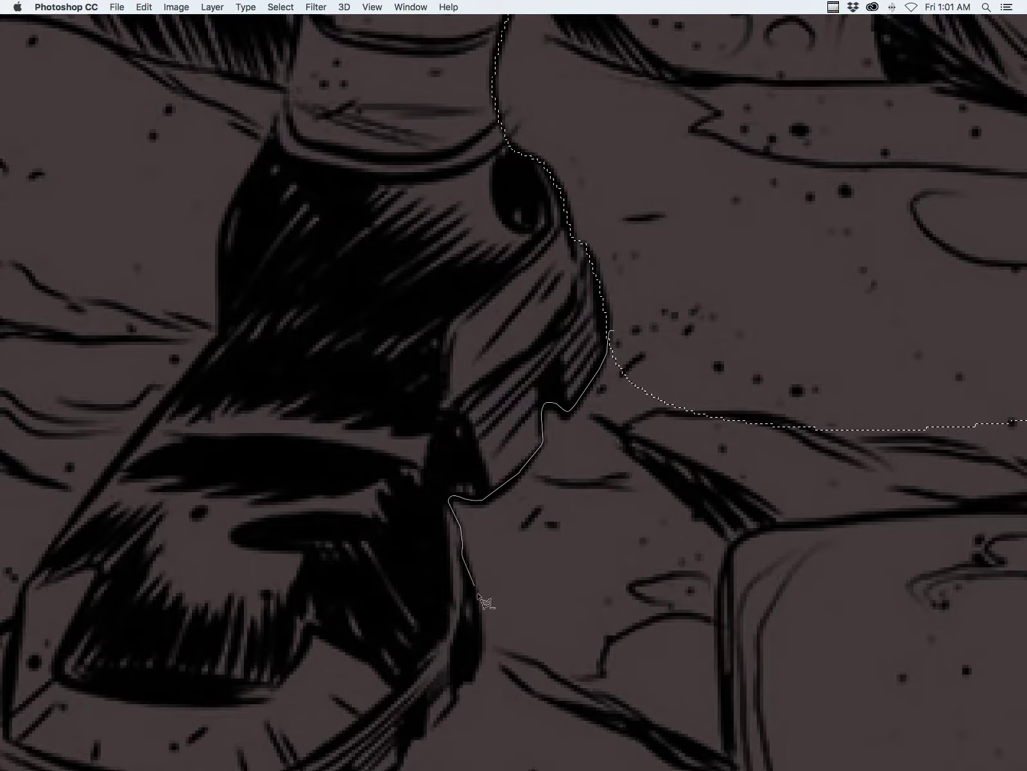
key("Return")
scroll(564, 470, "down", 9)
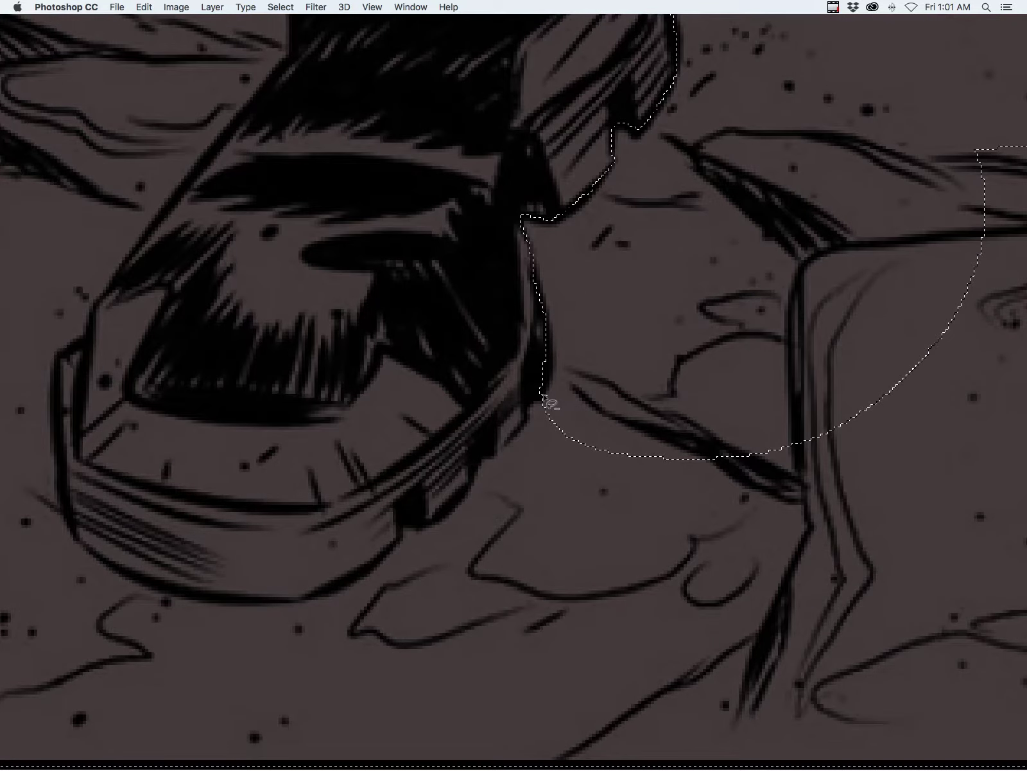
left_click(542, 398, "alt")
mouse_move(400, 529)
left_mouse_down()
mouse_move(369, 565)
mouse_move(300, 599)
mouse_move(154, 587)
mouse_move(83, 545)
mouse_move(61, 568)
mouse_move(146, 763)
mouse_move(748, 364)
mouse_move(569, 461)
left_mouse_up()
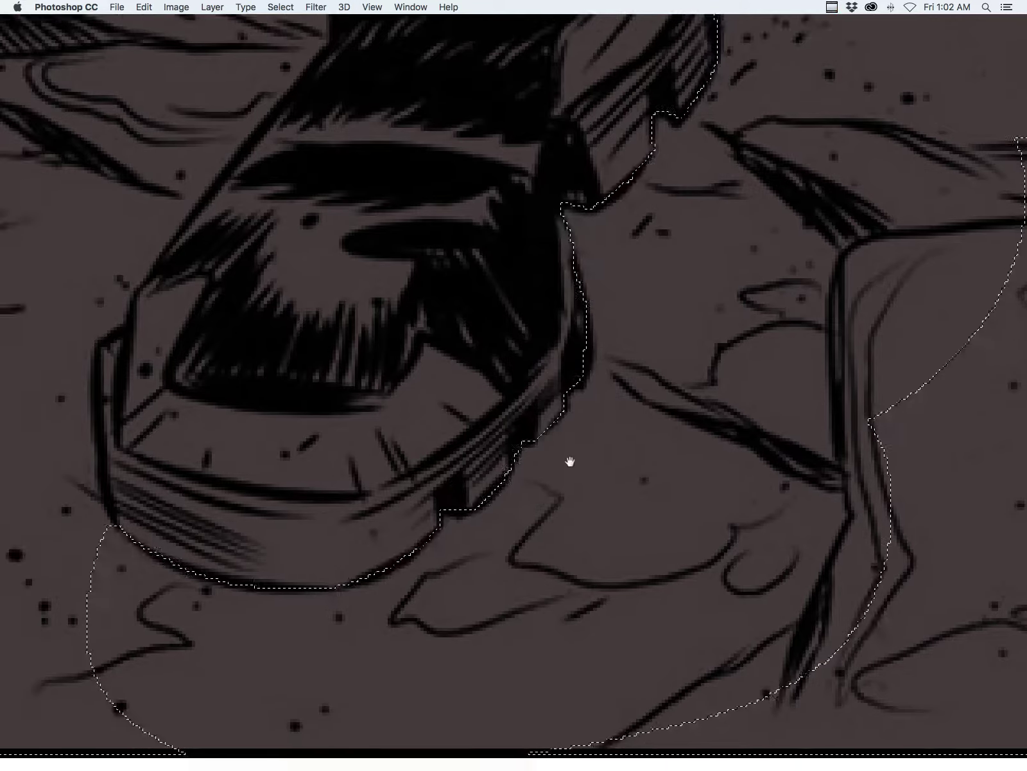
scroll(569, 461, "left", 5)
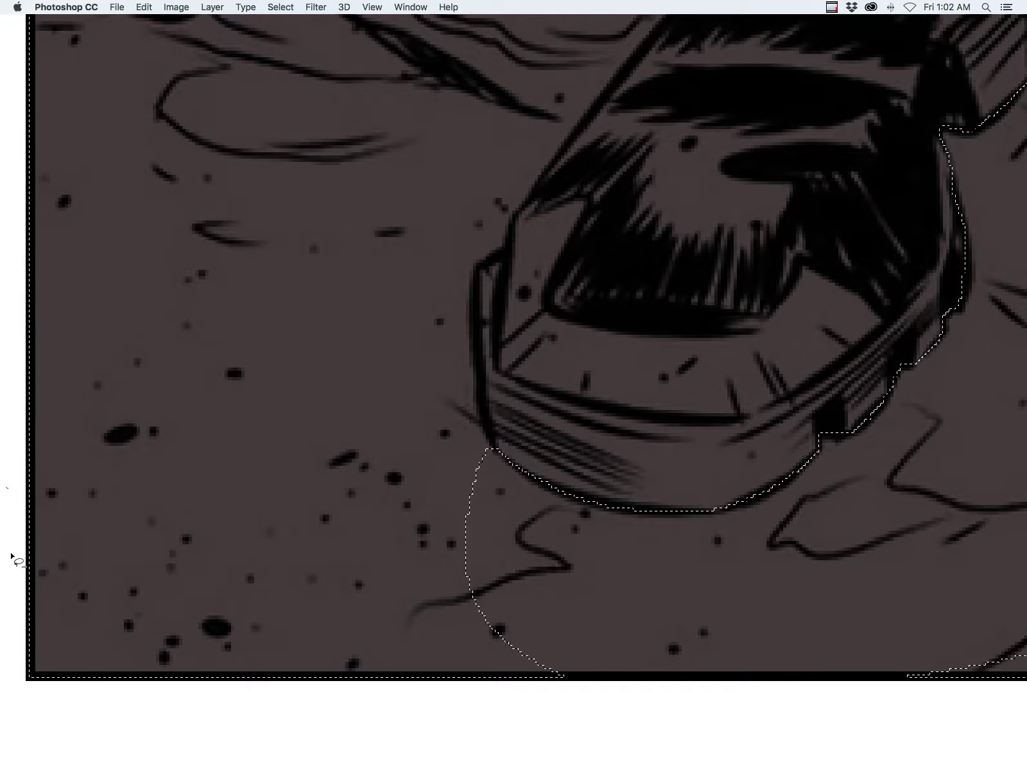
- Subtract the ground and lower rocks between the page's left edge and the front boot, following the boot's outer side up to mid-shin
mouse_move(11, 556)
left_mouse_down()
mouse_move(571, 575)
mouse_move(493, 431)
mouse_move(488, 273)
mouse_move(519, 249)
mouse_move(513, 226)
mouse_move(573, 152)
mouse_move(629, 51)
mouse_move(659, 143)
mouse_move(604, 249)
mouse_move(712, 106)
mouse_move(273, 69)
mouse_move(16, 513)
mouse_move(79, 567)
mouse_move(132, 443)
left_mouse_up()
scroll(493, 424, "up", 10)
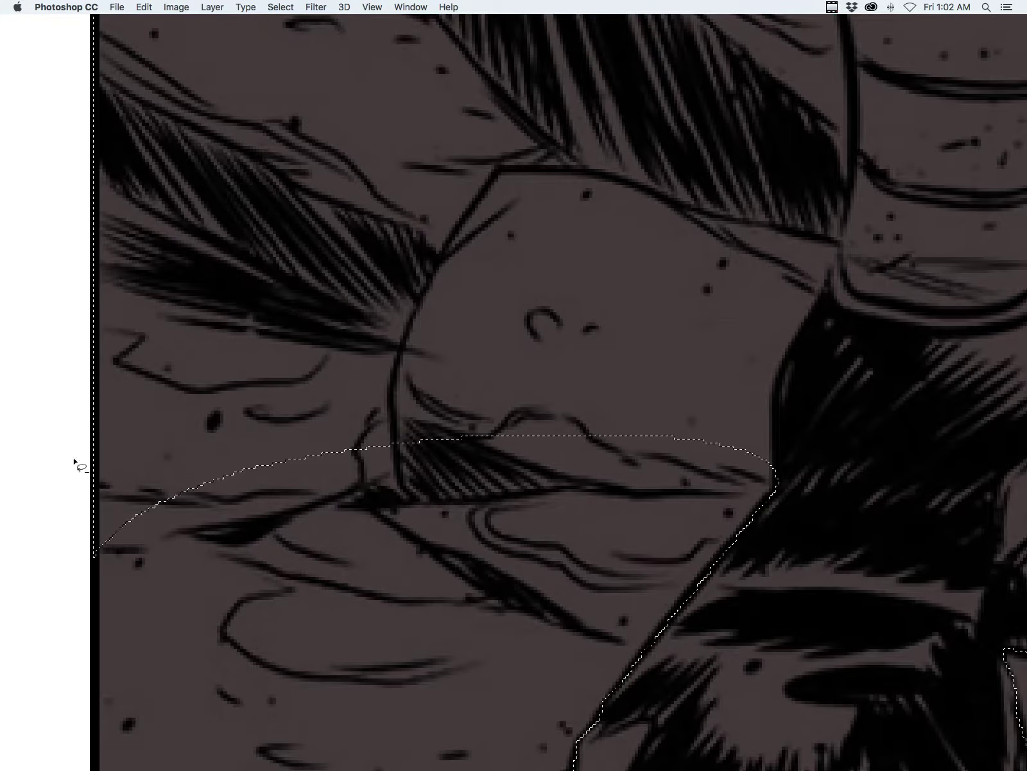
mouse_move(44, 426)
left_mouse_down()
mouse_move(742, 443)
mouse_move(780, 487)
mouse_move(778, 397)
mouse_move(846, 258)
mouse_move(867, 45)
mouse_move(854, 97)
mouse_move(848, 339)
mouse_move(844, 276)
mouse_move(813, 225)
mouse_move(216, 188)
mouse_move(76, 704)
left_mouse_up()
- Subtract the remaining upper rock left of the wrapped shin, tracing the shin's edge up to the dark gap under the cape
left_click_drag(639, 292, 529, 633)
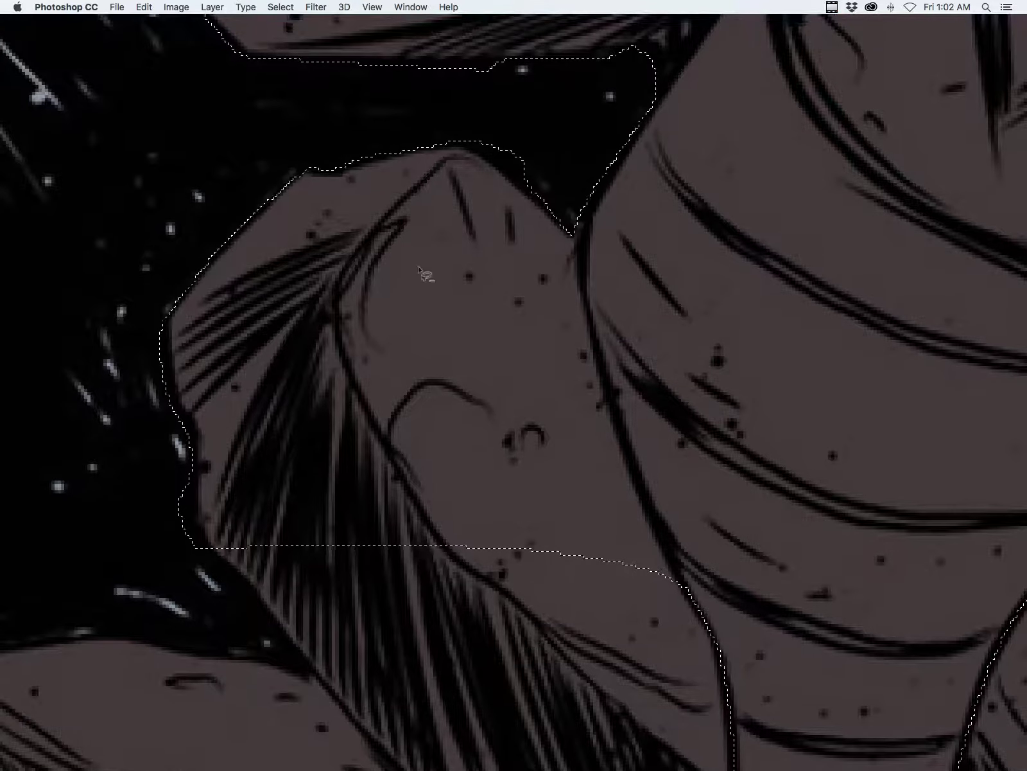
mouse_move(61, 373)
left_mouse_down()
mouse_move(579, 180)
mouse_move(598, 192)
mouse_move(583, 264)
mouse_move(589, 312)
mouse_move(626, 442)
mouse_move(695, 594)
mouse_move(655, 630)
mouse_move(292, 419)
left_mouse_up()
key("super+minus")
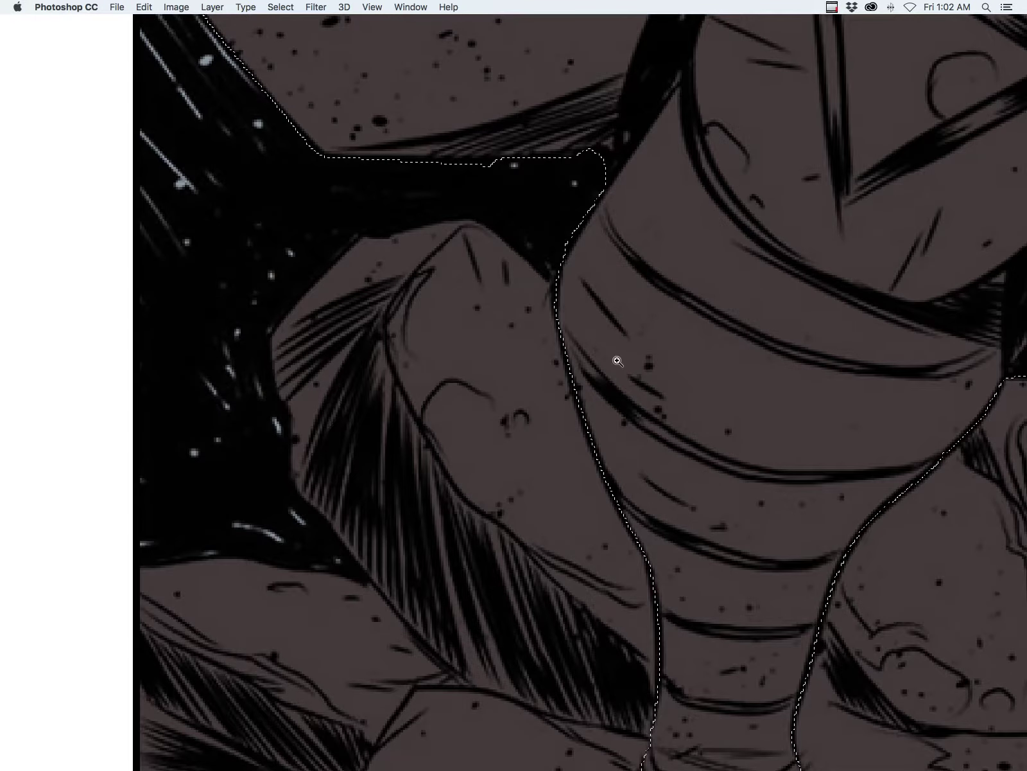
key("super+minus")
key("super+minus")
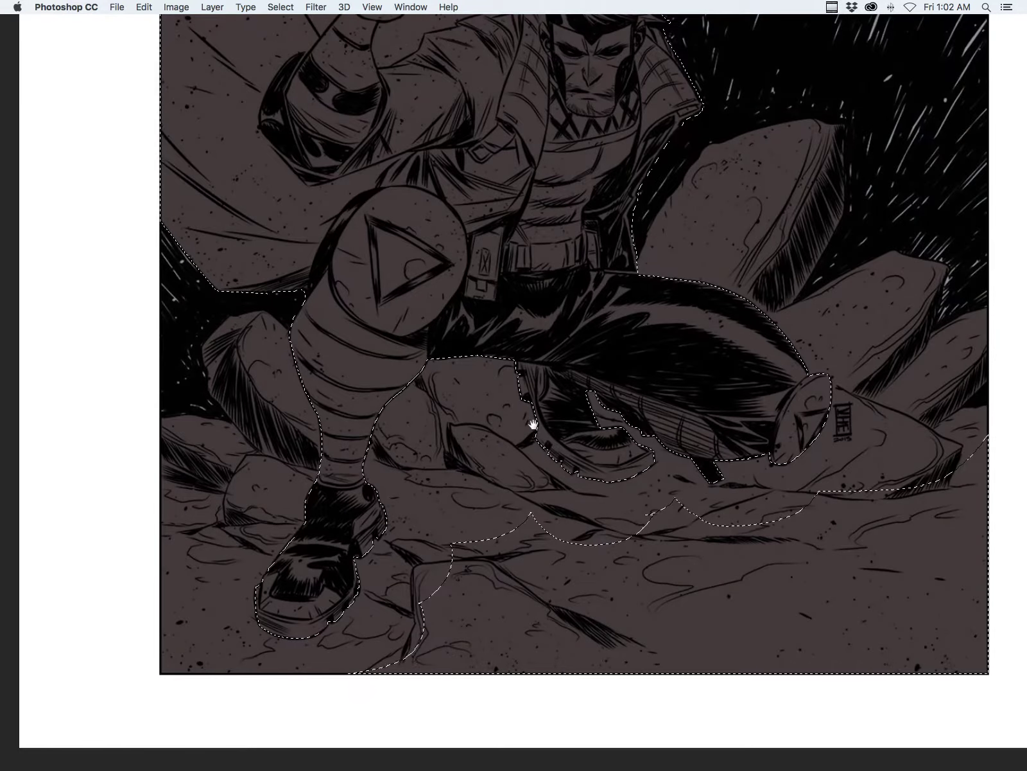
left_click_drag(533, 424, 409, 380)
mouse_move(437, 455)
left_mouse_down()
mouse_move(328, 466)
mouse_move(259, 555)
mouse_move(315, 672)
mouse_move(724, 686)
mouse_move(939, 499)
mouse_move(898, 356)
mouse_move(620, 450)
mouse_move(560, 442)
mouse_move(422, 494)
left_mouse_up()
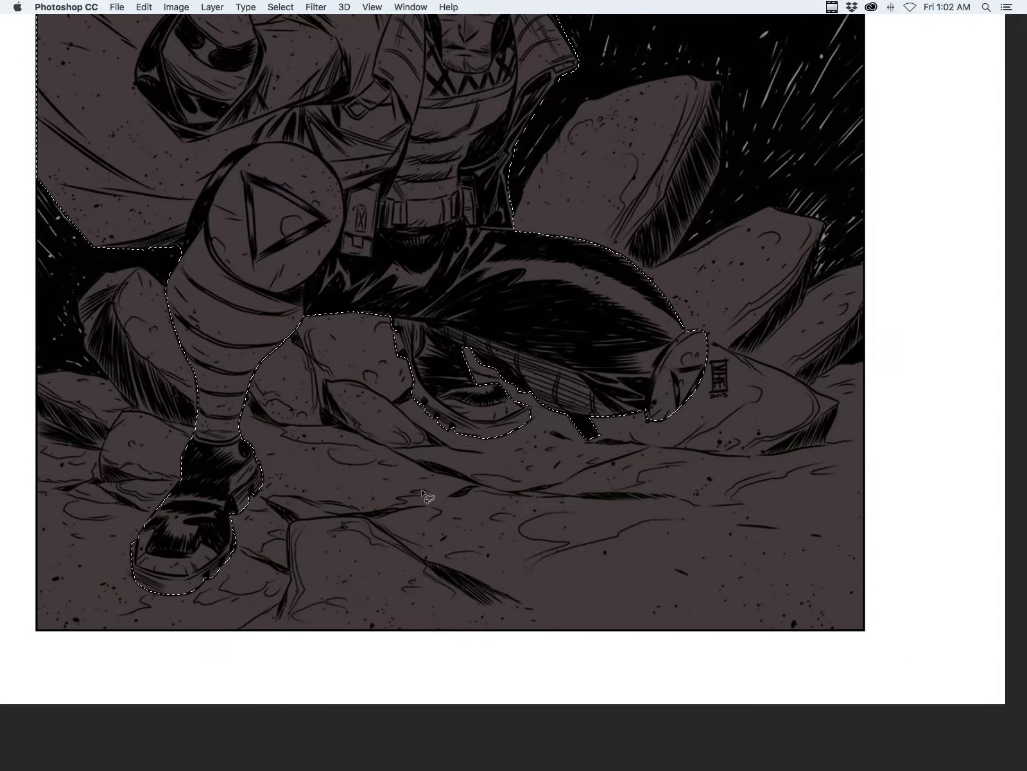
key("super+minus")
- Collapse and hide Group 1, and show the "3. clean photoshop set up." title layer
key("Tab")
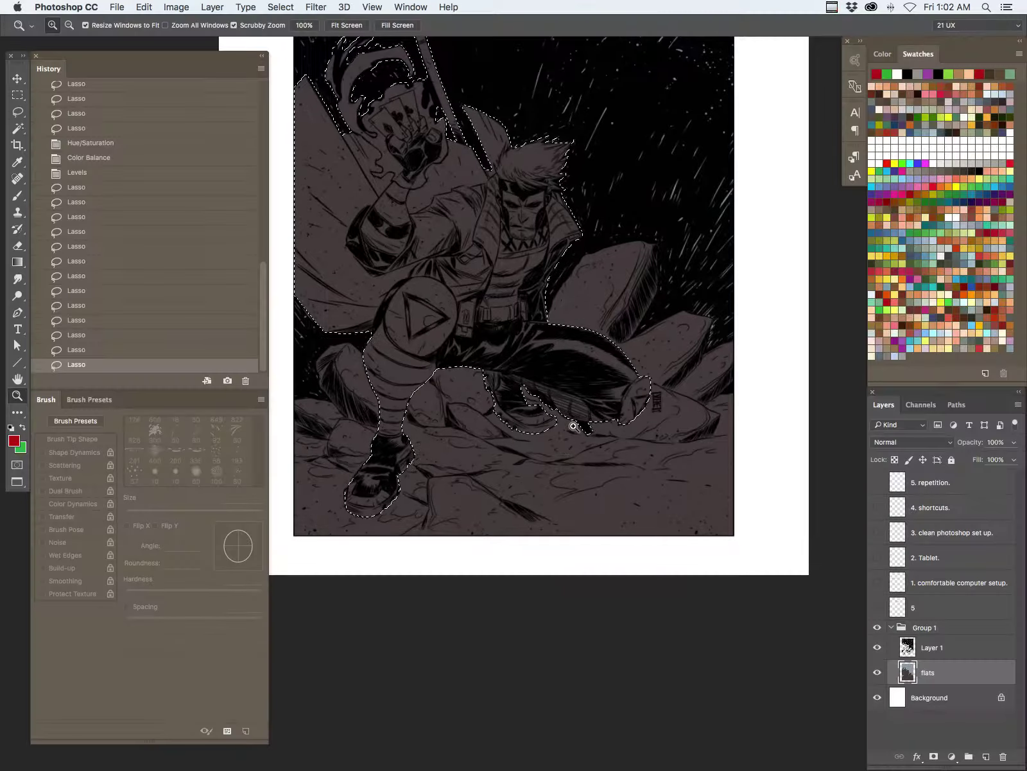
left_click(891, 627)
left_click(877, 627)
left_click(877, 532)
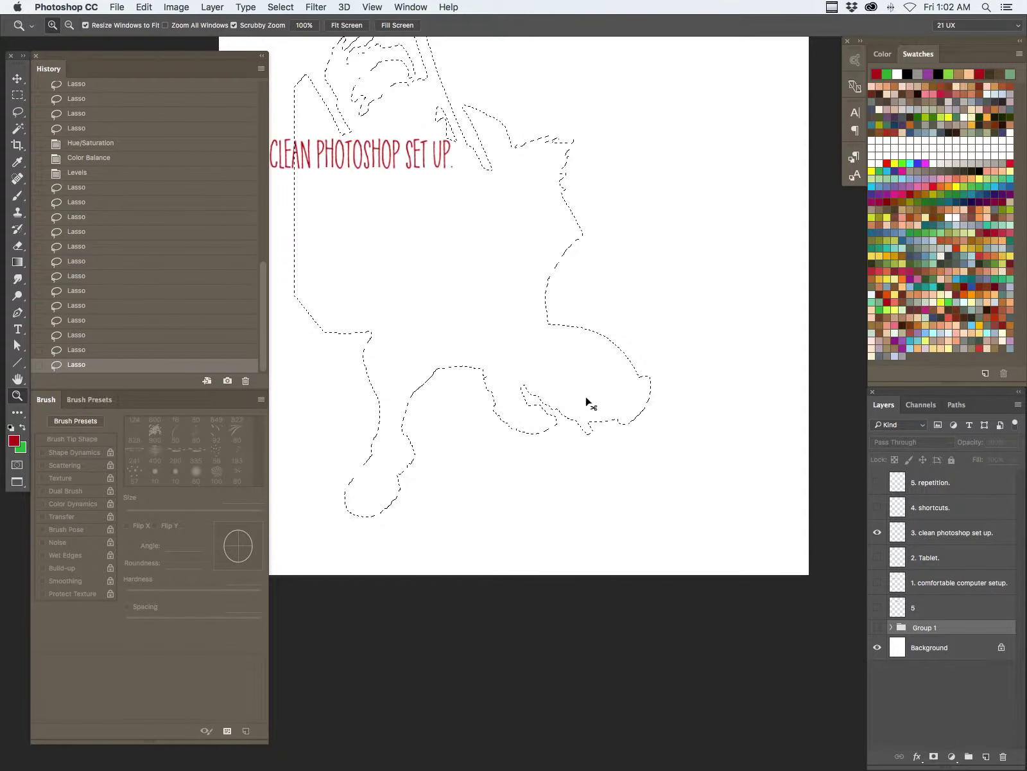
- Hide the selection edges and enlarge the page view for an unobstructed look at the title
key("super+d")
key("super+0")
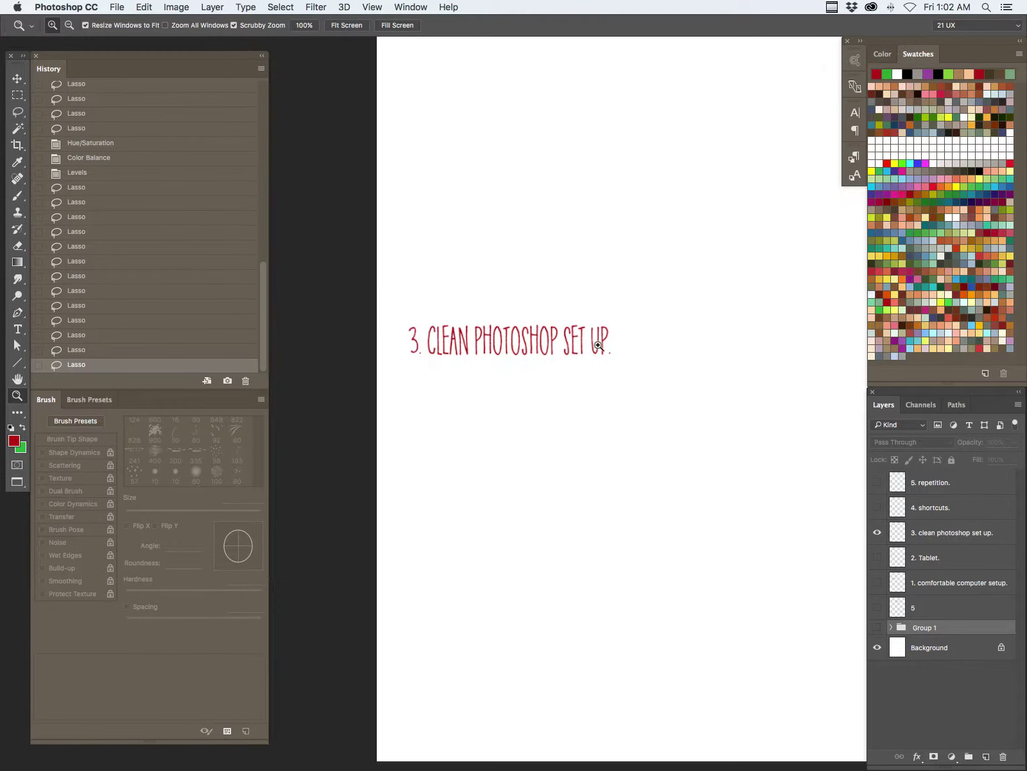
key("Tab")
left_click(576, 370)
- Show the "1. comfortable computer setup." and "2. Tablet." title layers as well, and hide all three titles again
key("Tab")
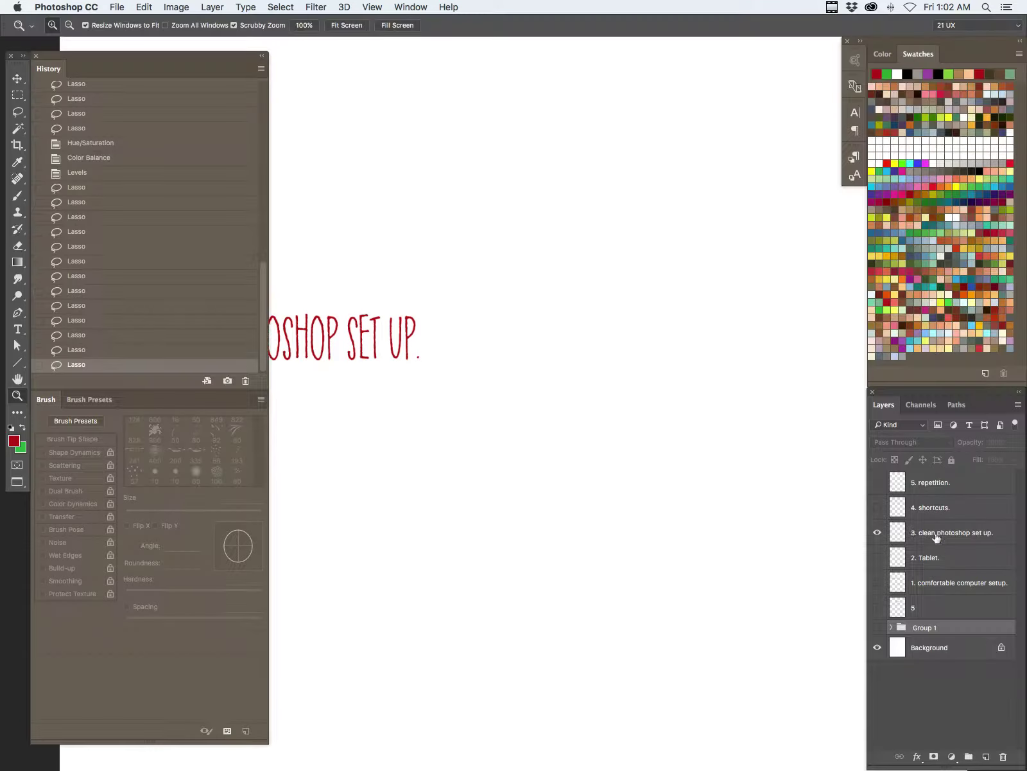
key("Tab")
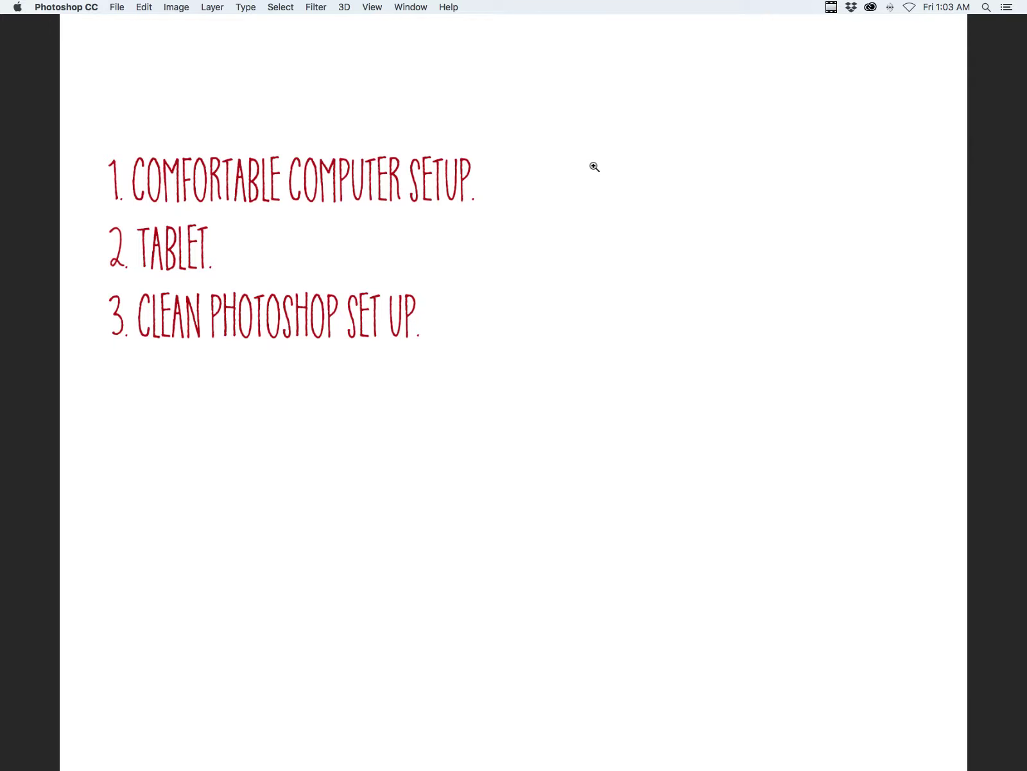
key("Tab")
left_click_drag(880, 537, 877, 585)
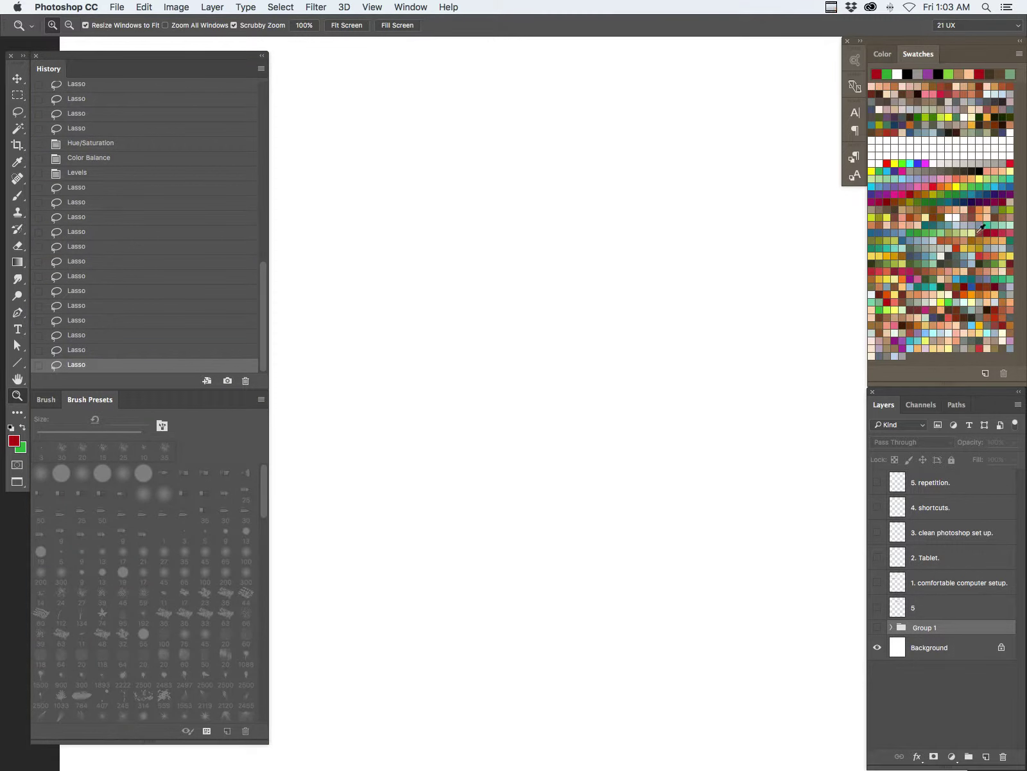
left_click(893, 56)
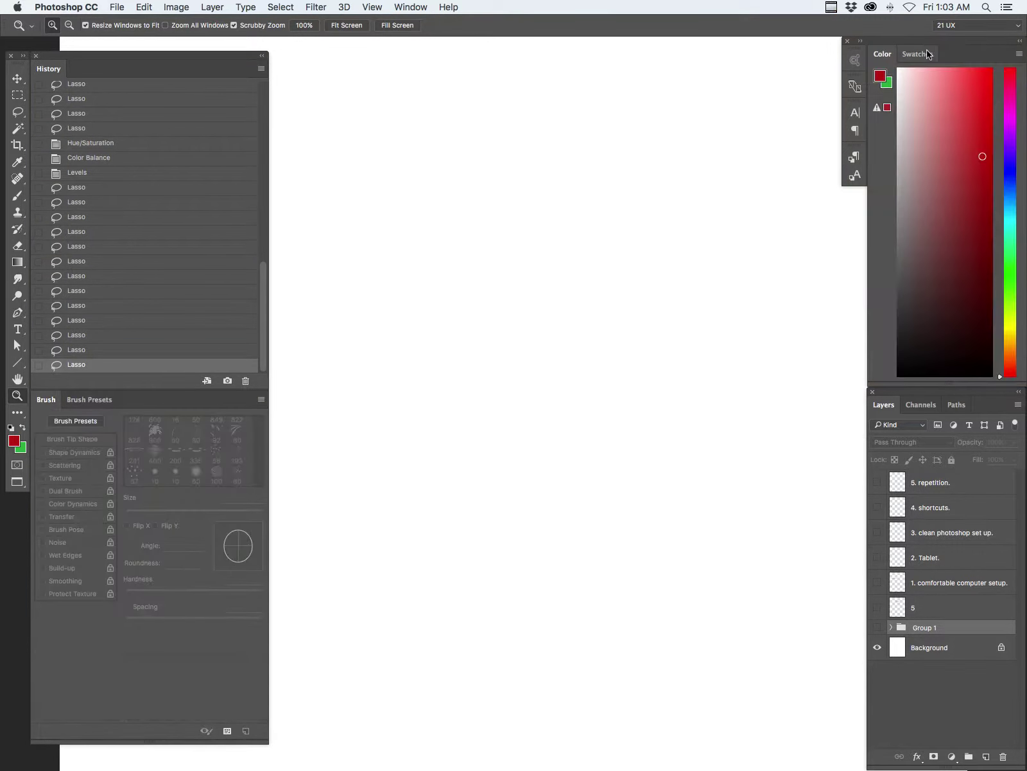
left_click(921, 52)
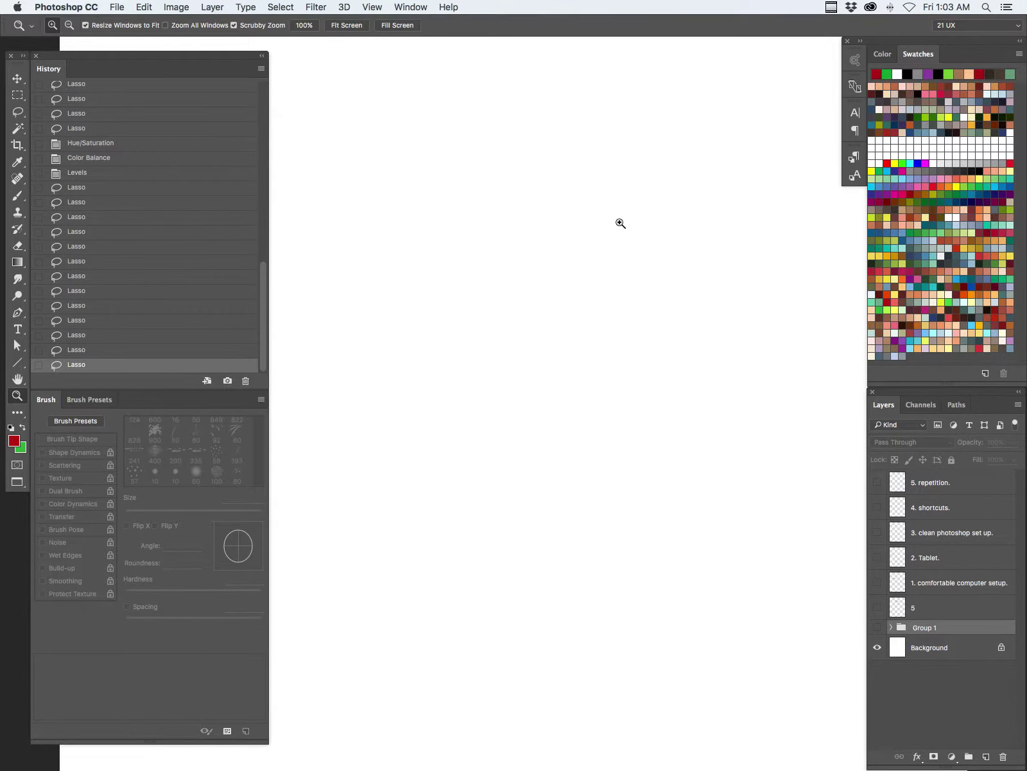
- Show and expand Group 1, and select its flats layer
left_click(878, 628)
left_click(892, 627)
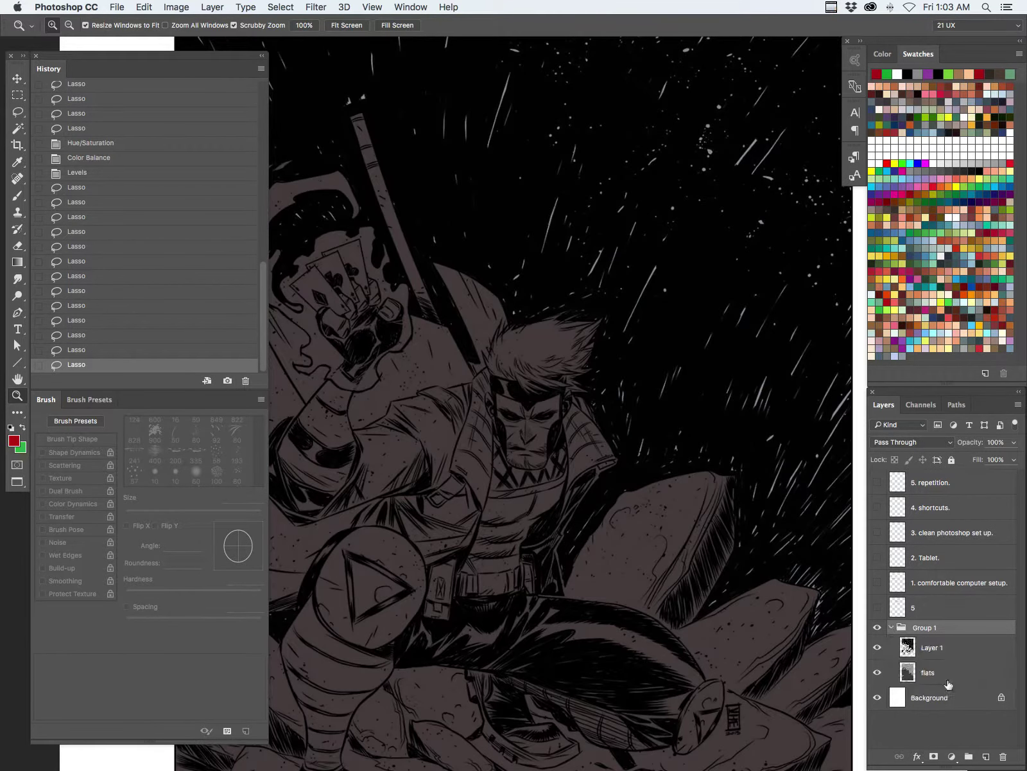
left_click(939, 671)
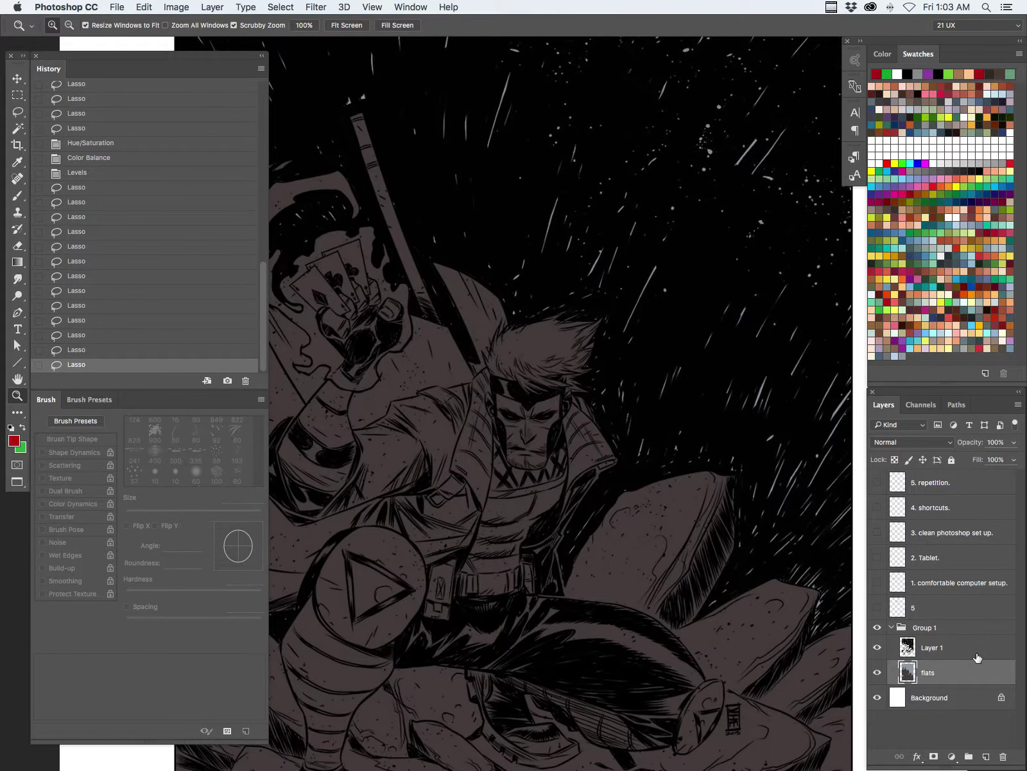
- Fill the selected character on the flats layer with a pale grey-green swatch
key("Tab")
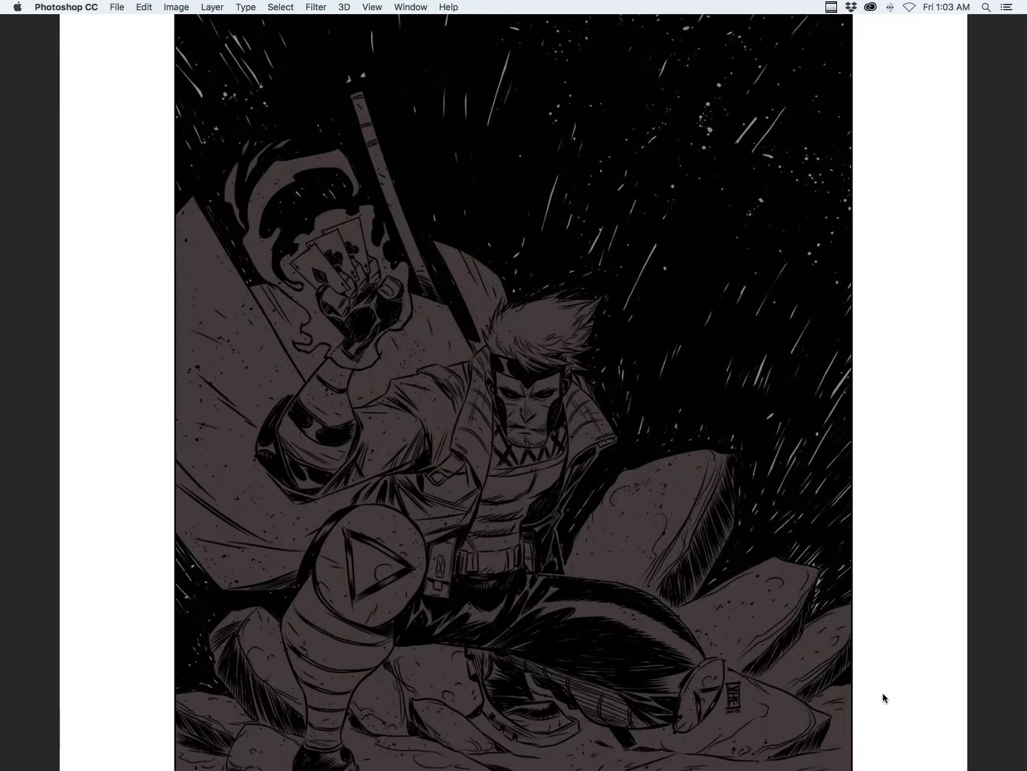
key("Tab")
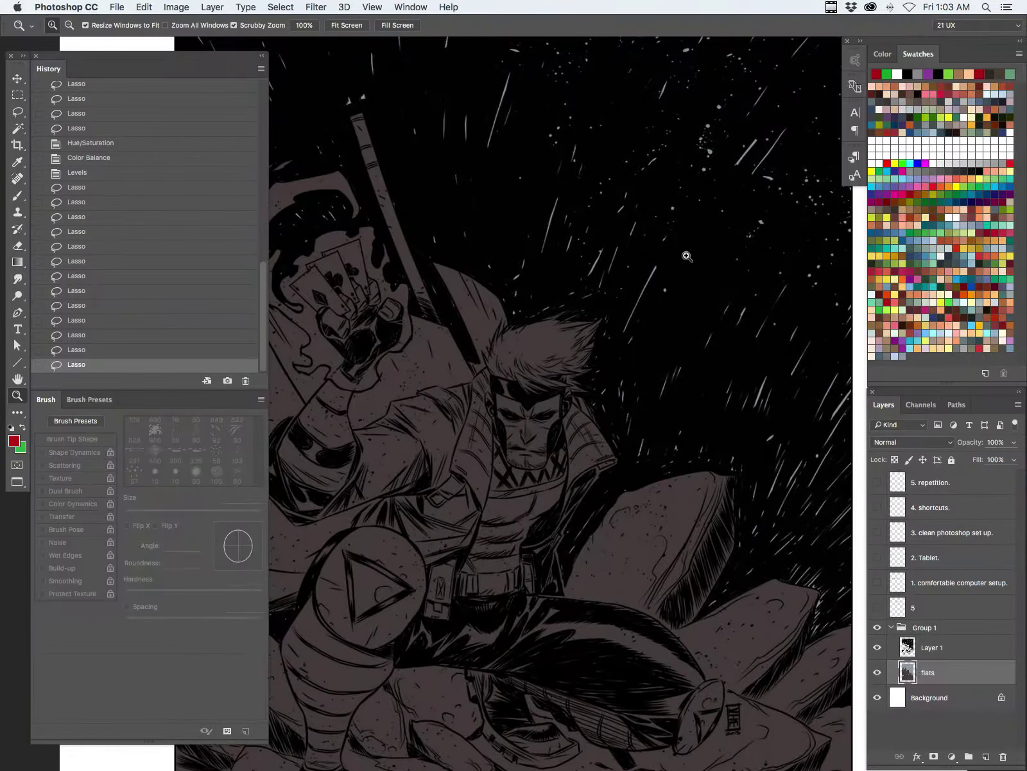
left_click(913, 298)
key("alt+BackSpace")
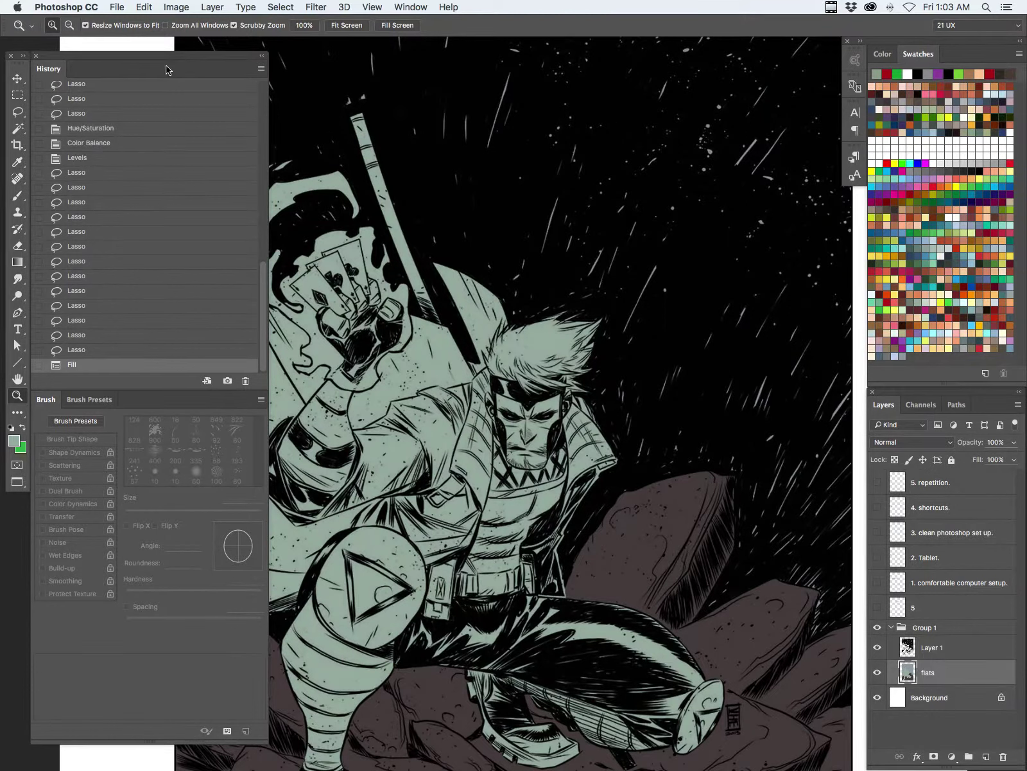
- Pull the History, Brush, Brush Presets, Color, Swatches and Channels panels out of their groups as separate floating panels over the artwork
left_click_drag(167, 69, 734, 182)
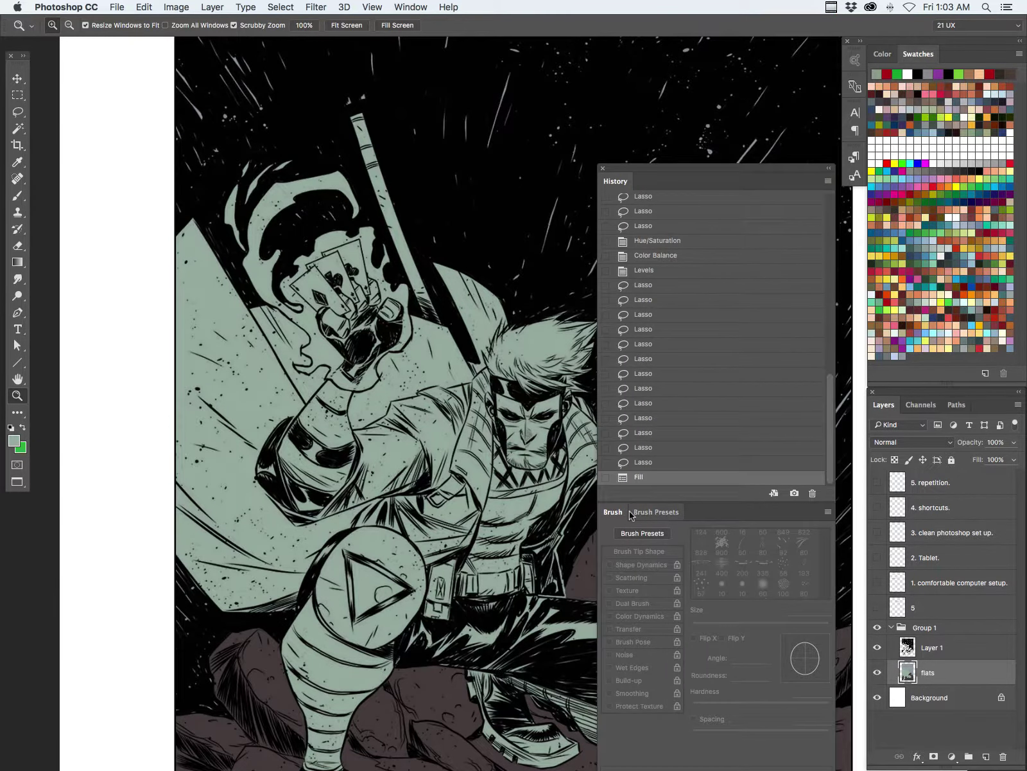
mouse_move(629, 514)
left_mouse_down()
mouse_move(345, 353)
mouse_move(172, 168)
left_mouse_up()
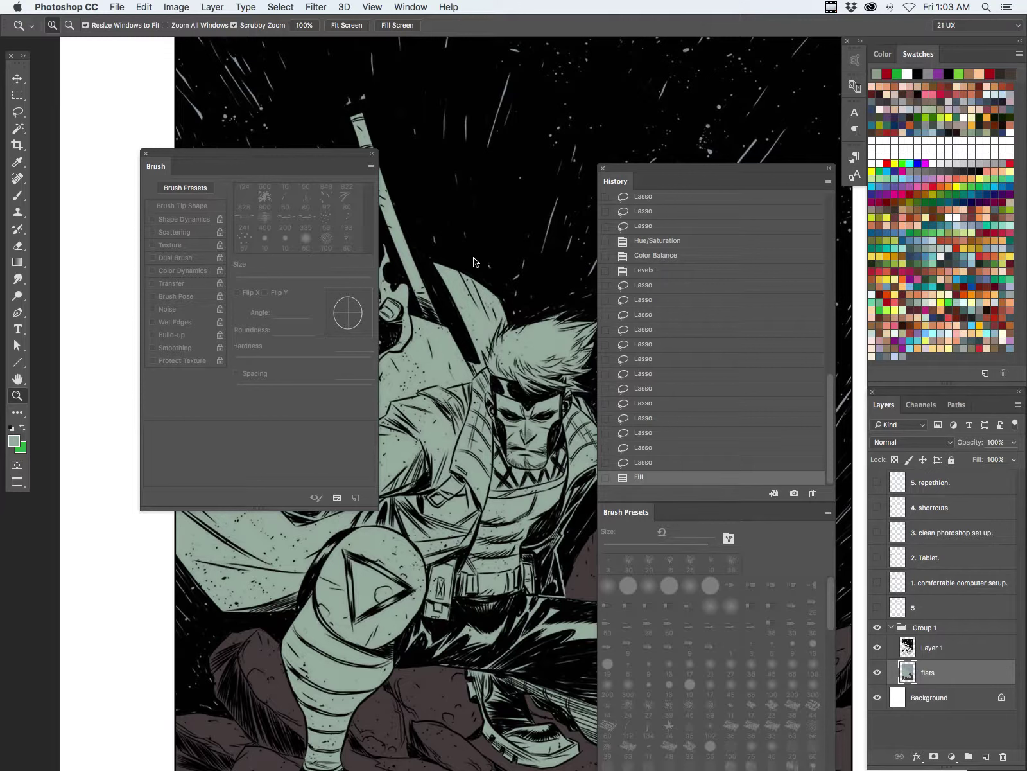
left_click_drag(626, 511, 366, 574)
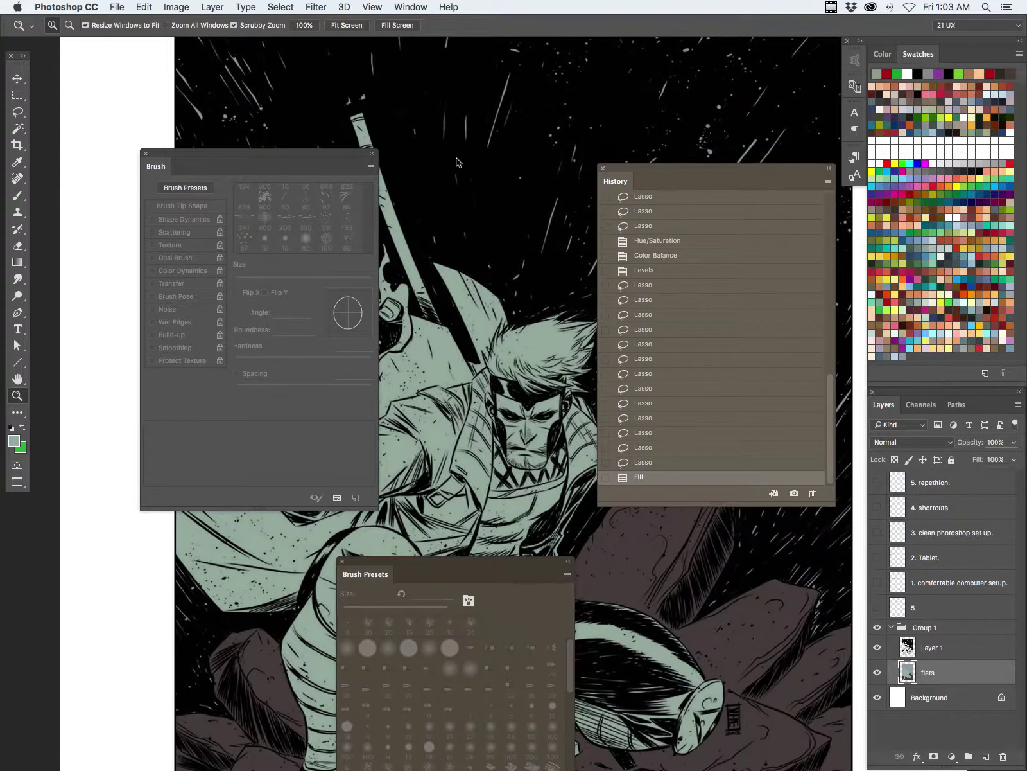
left_click_drag(917, 55, 427, 243)
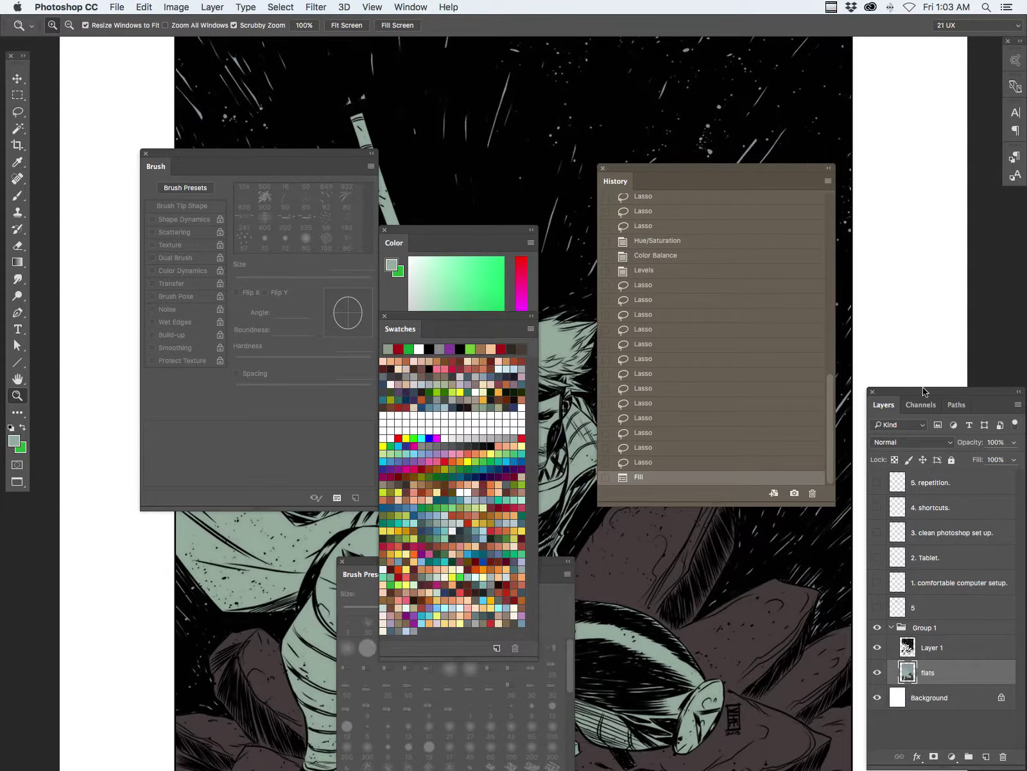
left_click_drag(928, 414, 704, 562)
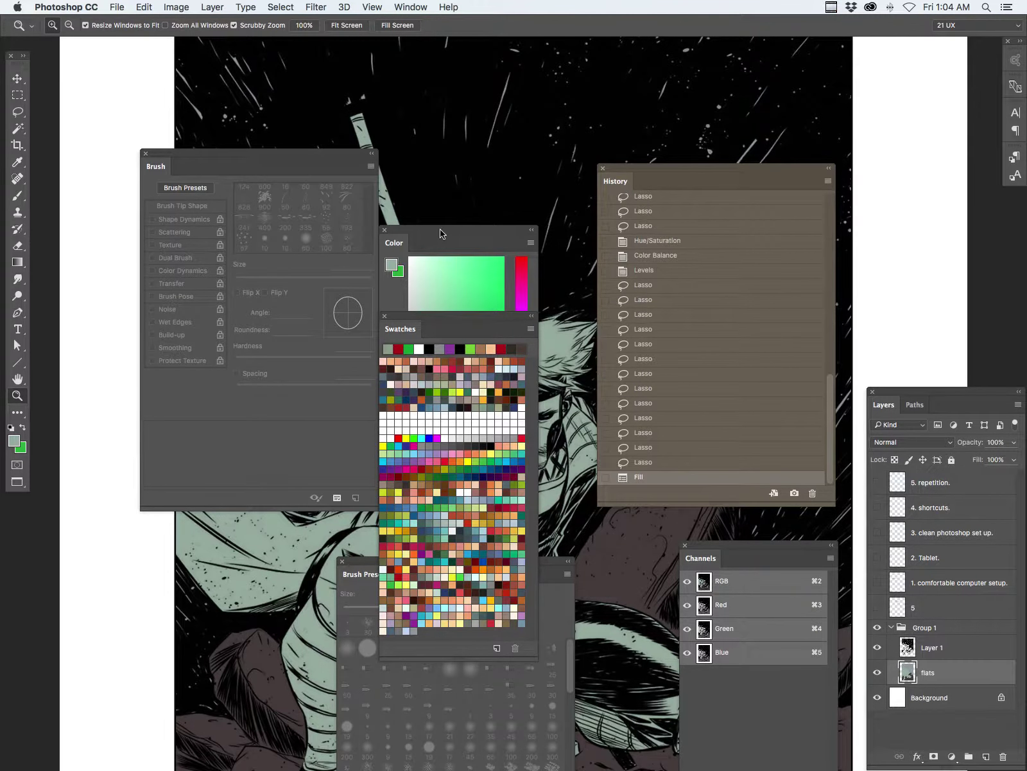
- Scatter the floating Color, Swatches, Brush and Brush Presets panels around the edges of the workspace
left_click_drag(440, 229, 77, 515)
left_click_drag(571, 226, 967, 72)
left_click_drag(314, 153, 179, 88)
mouse_move(513, 561)
left_mouse_down()
mouse_move(544, 546)
mouse_move(769, 559)
left_mouse_up()
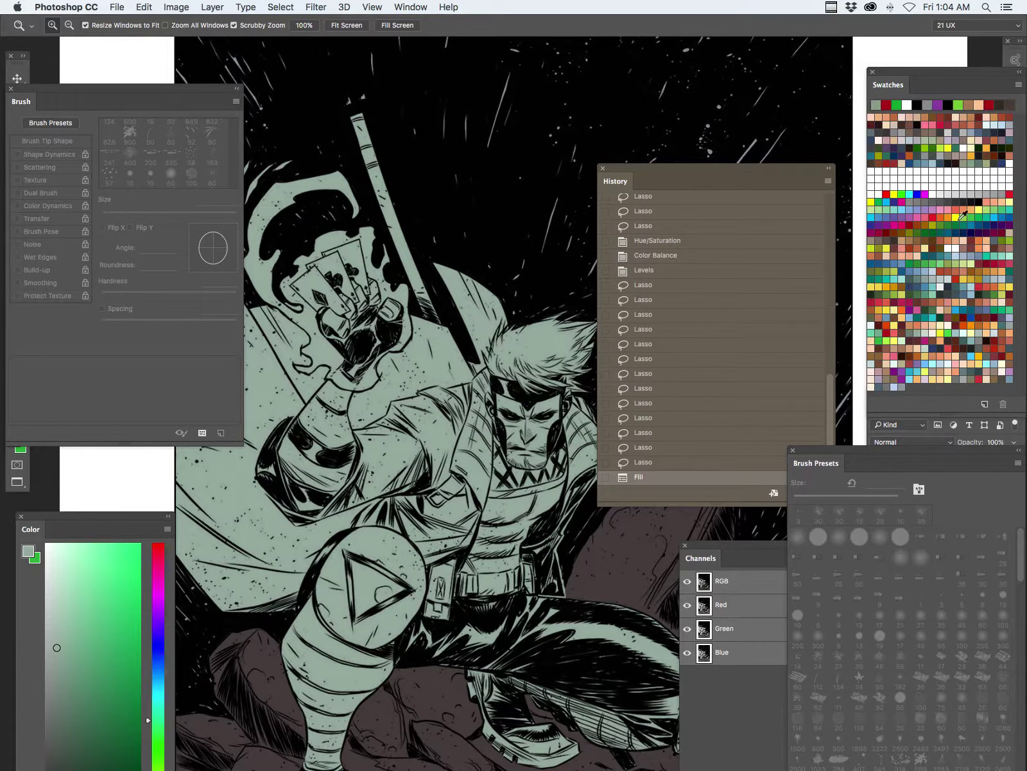
- Reset the 21 UX workspace and tidy it by closing Adobe Color Themes and bringing the Brush settings to the front
left_click(958, 27)
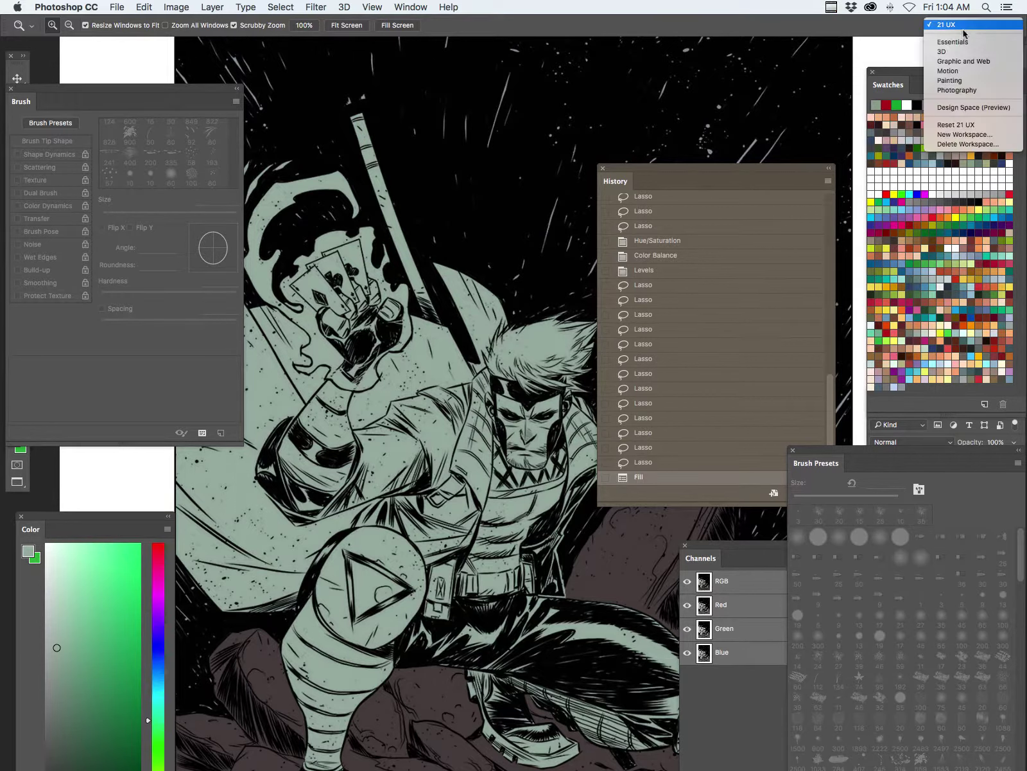
left_click(979, 127)
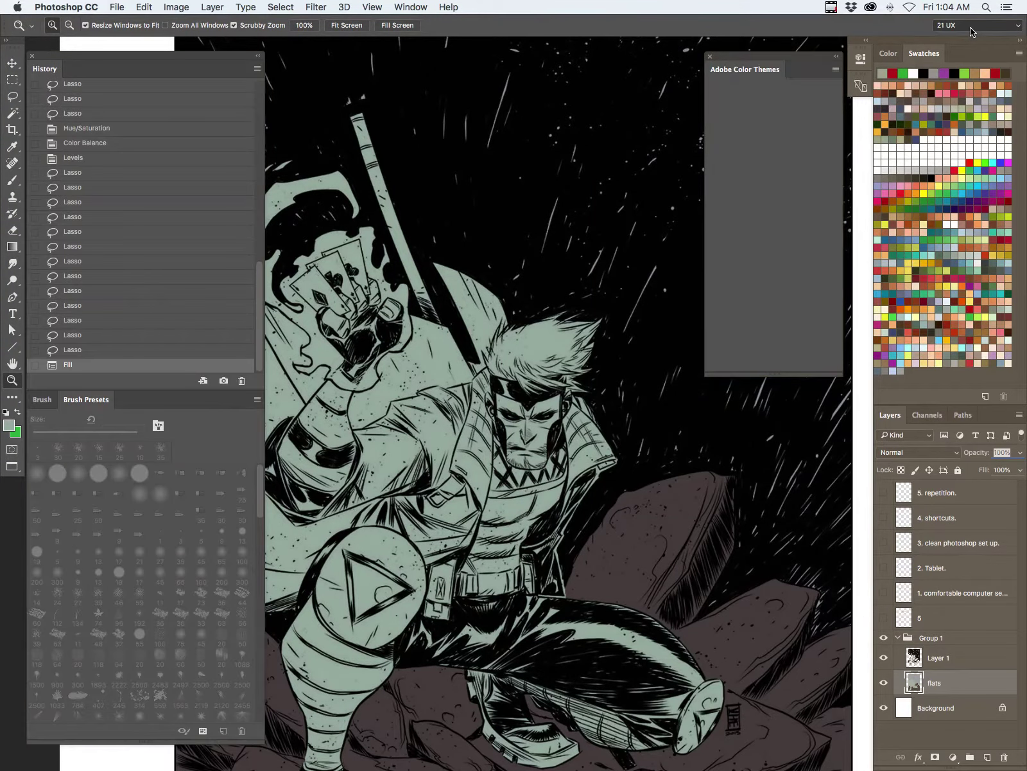
left_click(709, 56)
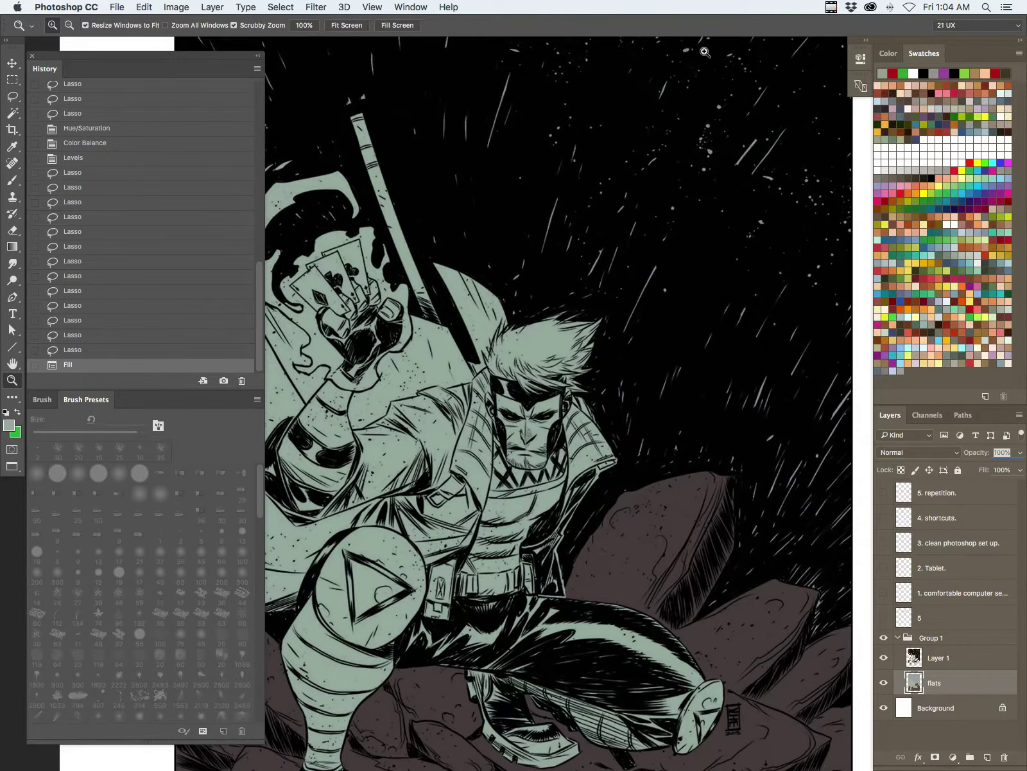
left_click(42, 398)
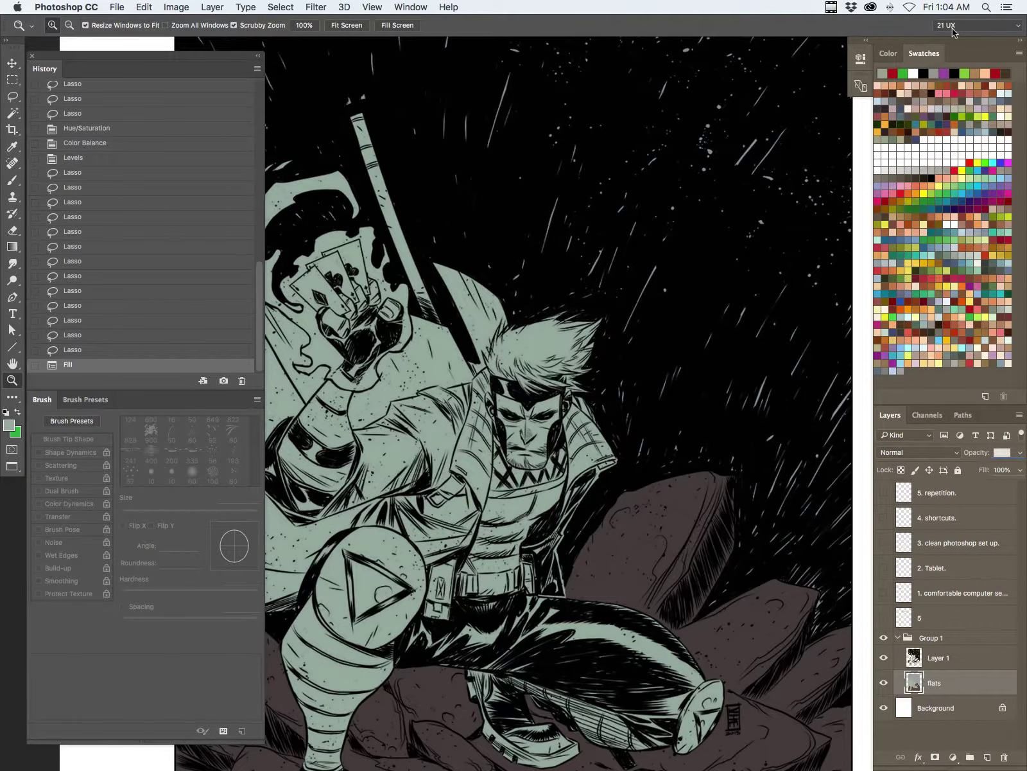
key("Tab")
left_click(451, 238)
key("l")
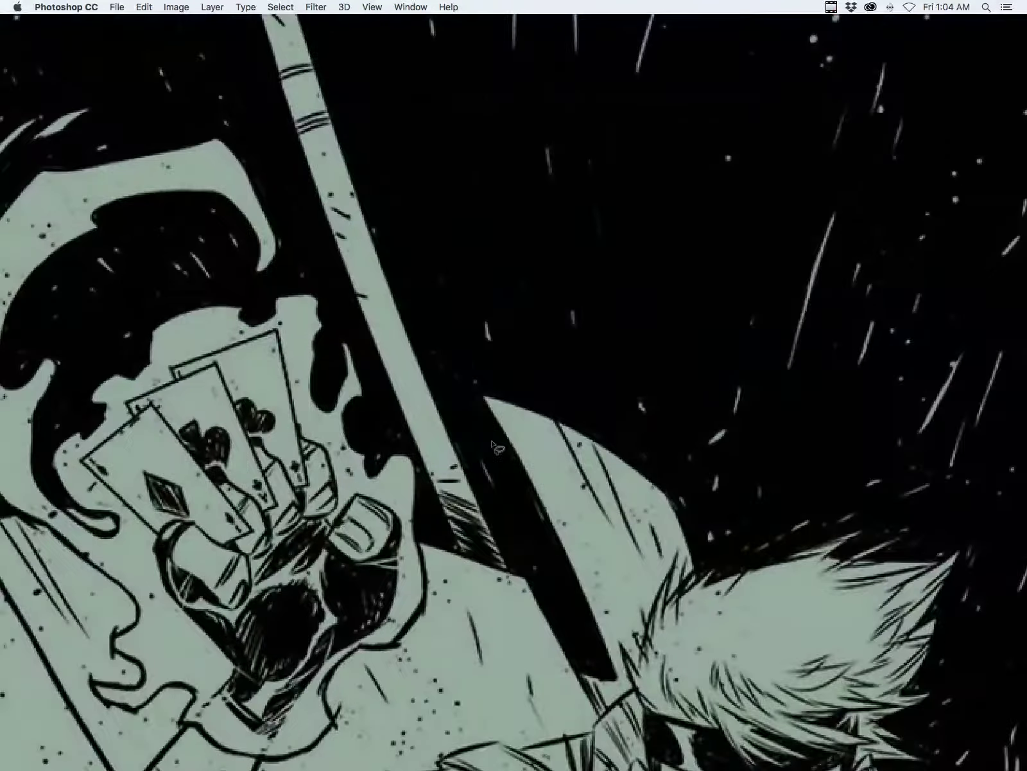
scroll(569, 432, "down", 5)
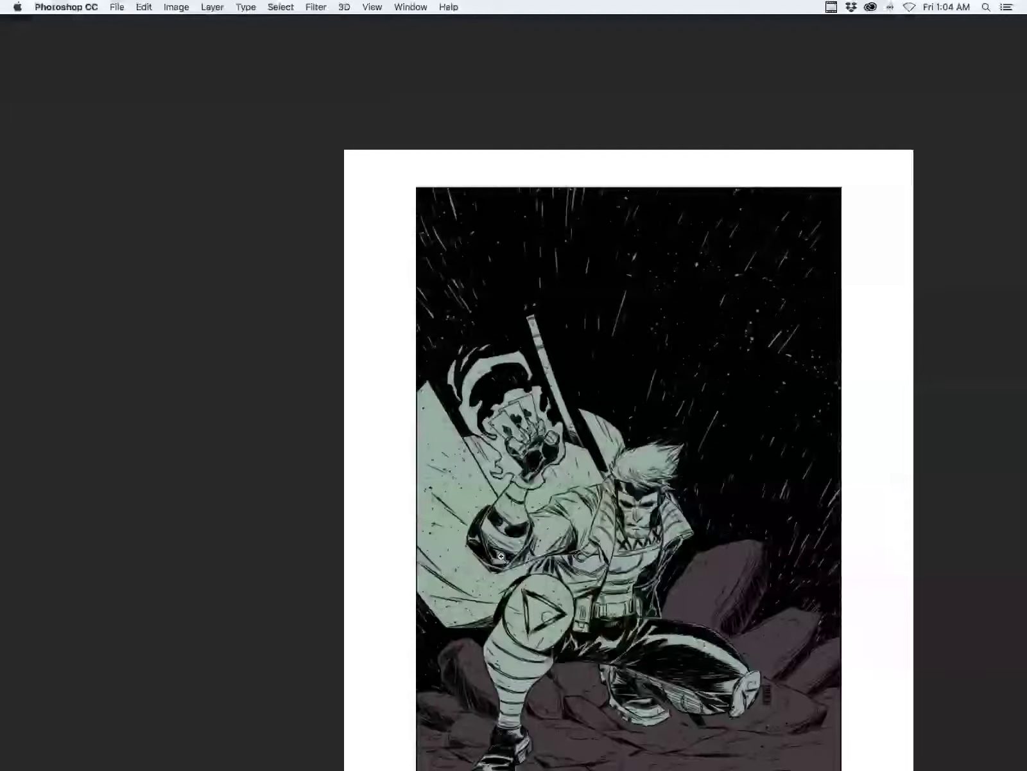
key("Tab")
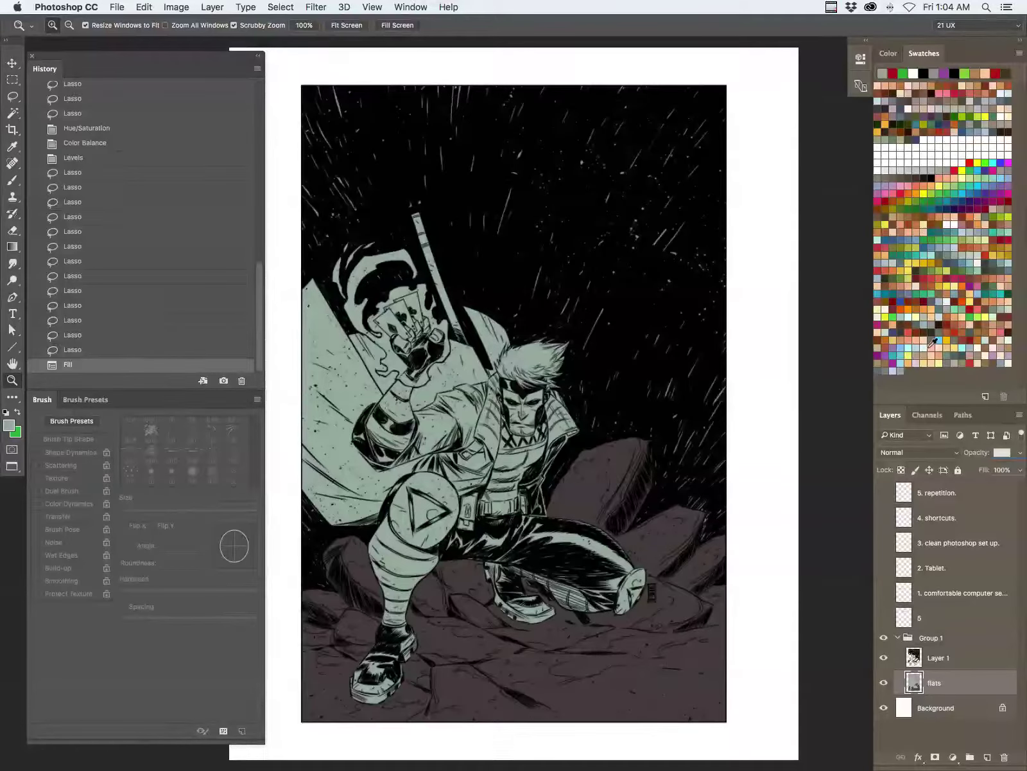
- Refill the selected character with a grey-green swatch and lower its Hue/Saturation lightness to -15
left_click(905, 329)
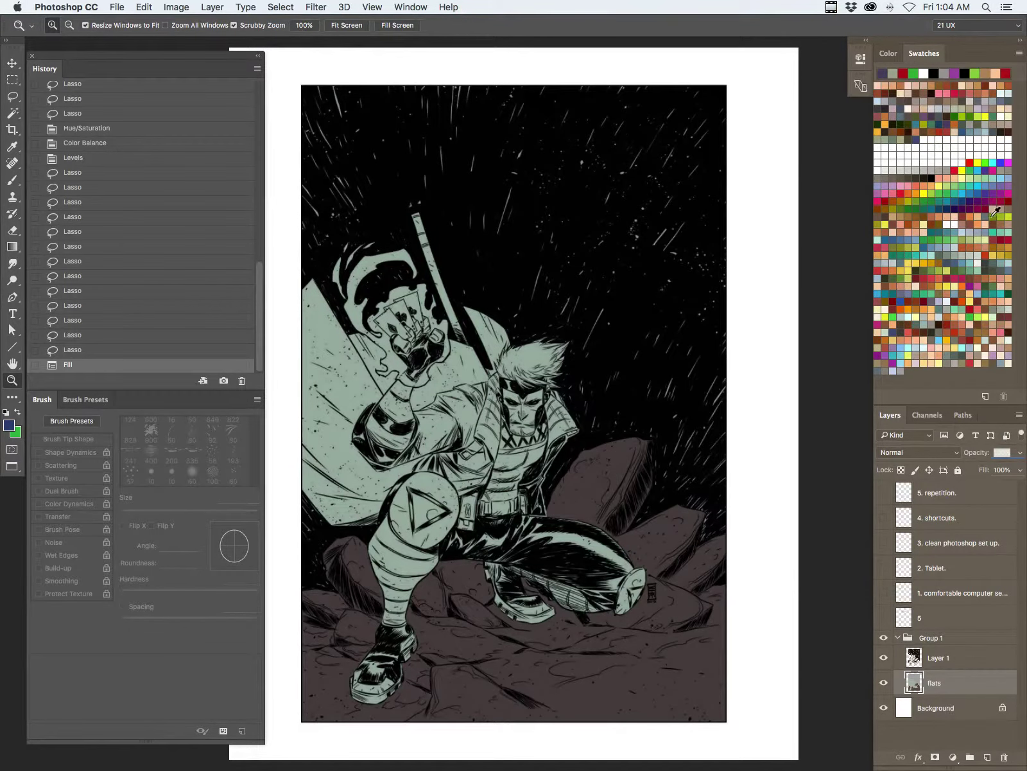
left_click(901, 260)
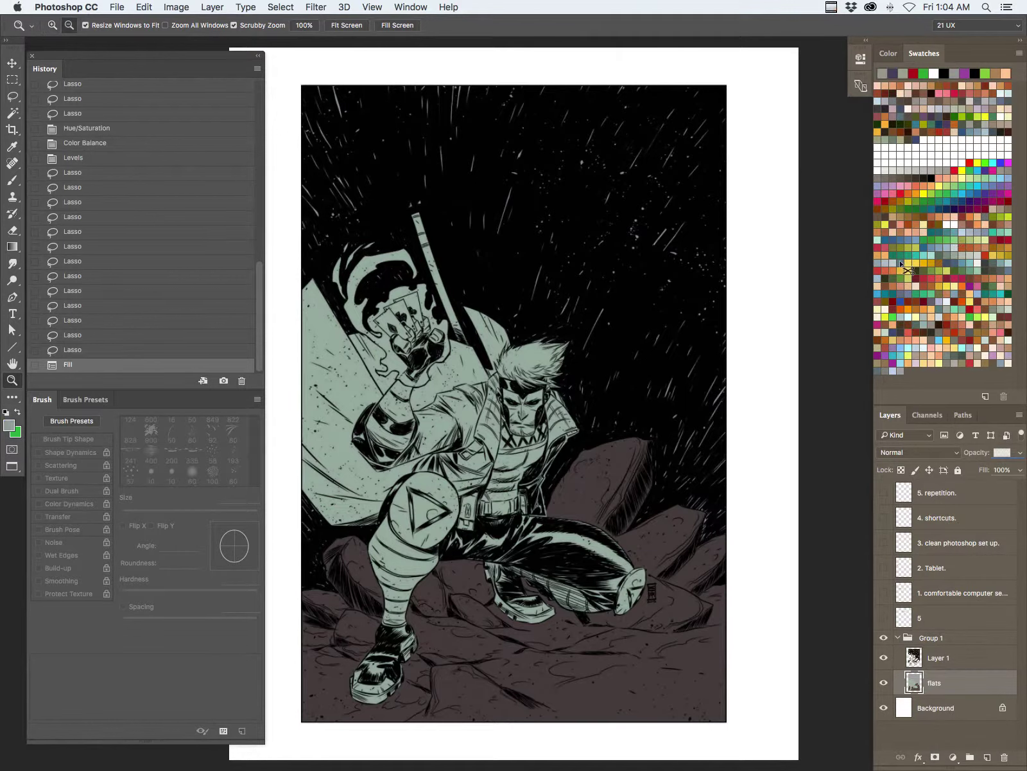
key("alt+BackSpace")
key("super+u")
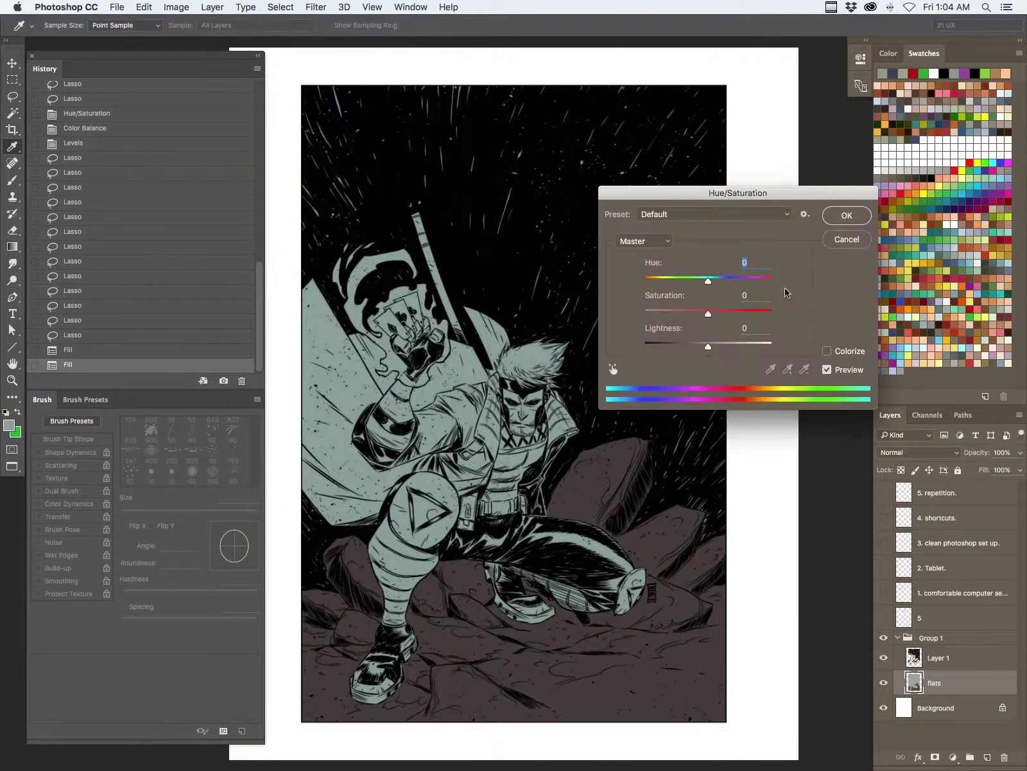
left_click_drag(707, 345, 700, 347)
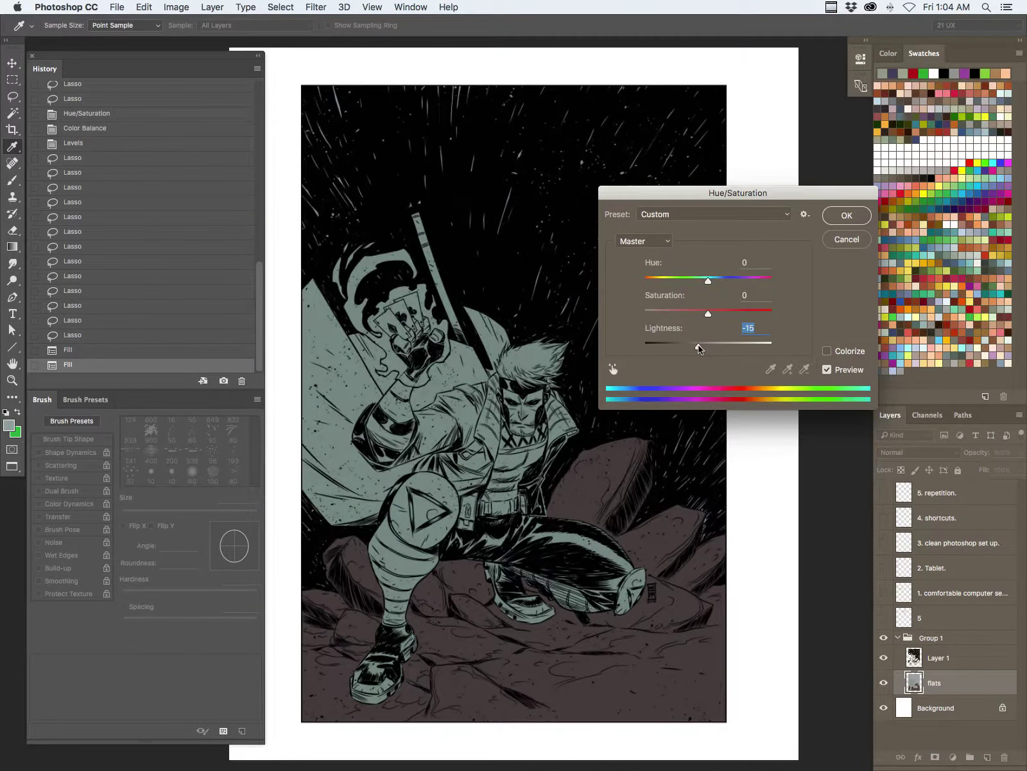
left_click(846, 215)
- Restrict the selection to the character's staff by outlining it with the Lasso from its tip down to the cape
key("z")
left_click(478, 334)
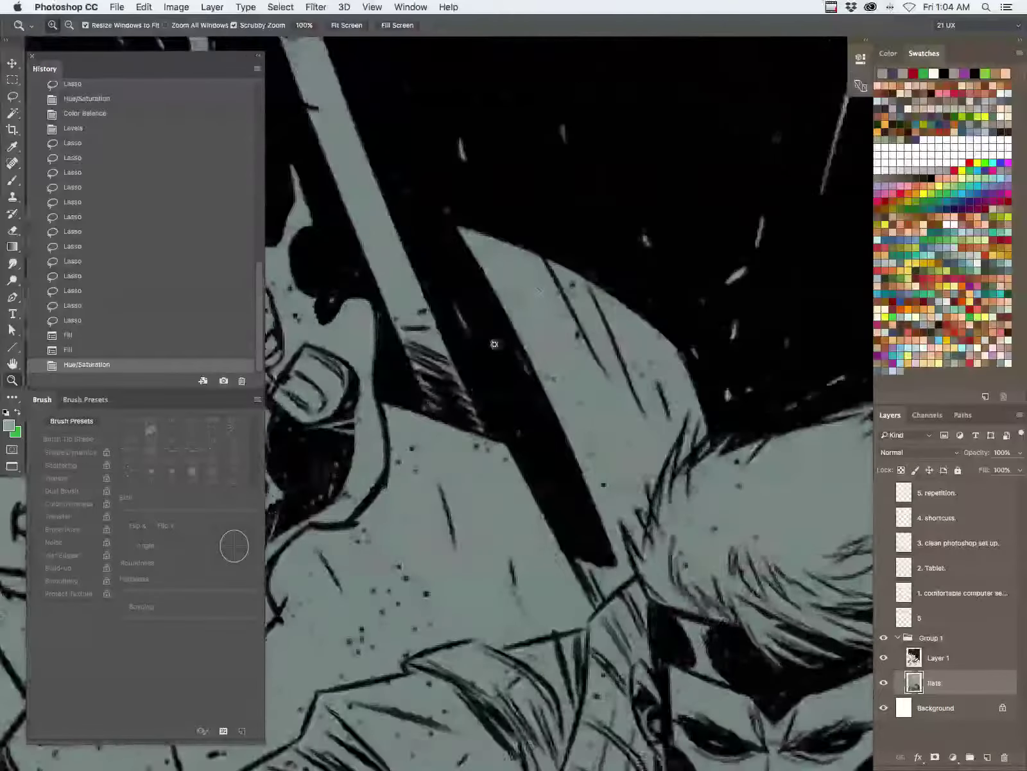
key("Tab")
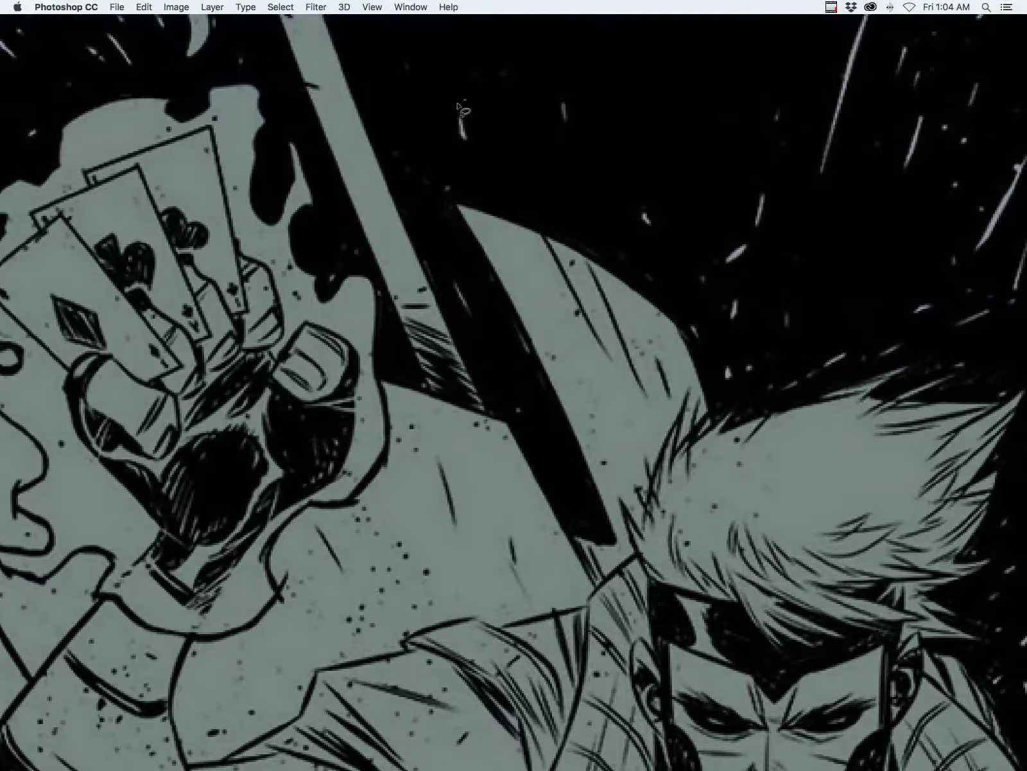
mouse_move(463, 101)
left_mouse_down()
mouse_move(513, 411)
mouse_move(502, 418)
mouse_move(425, 392)
mouse_move(269, 26)
mouse_move(228, 221)
mouse_move(174, 61)
mouse_move(168, 132)
mouse_move(256, 109)
mouse_move(449, 546)
left_mouse_up()
key("z")
left_click(585, 397, "alt")
key("Tab")
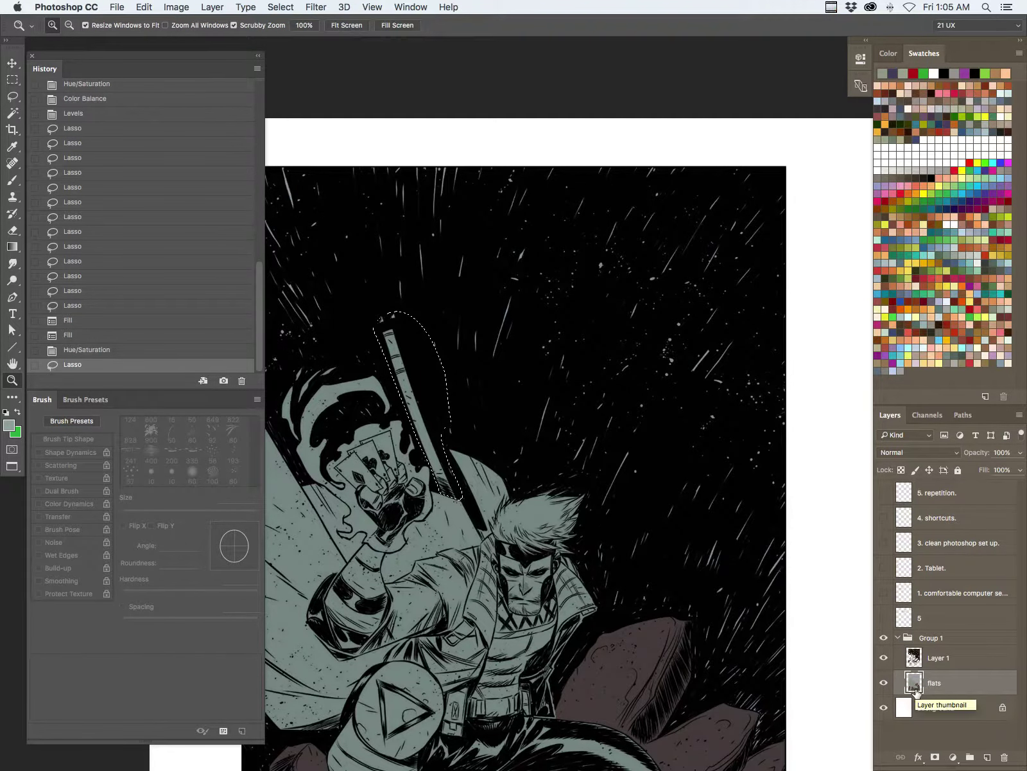
- Try a light orange fill on the staff, undo it, and narrow the selection with the Magic Wand at tolerance 3
left_click(948, 348)
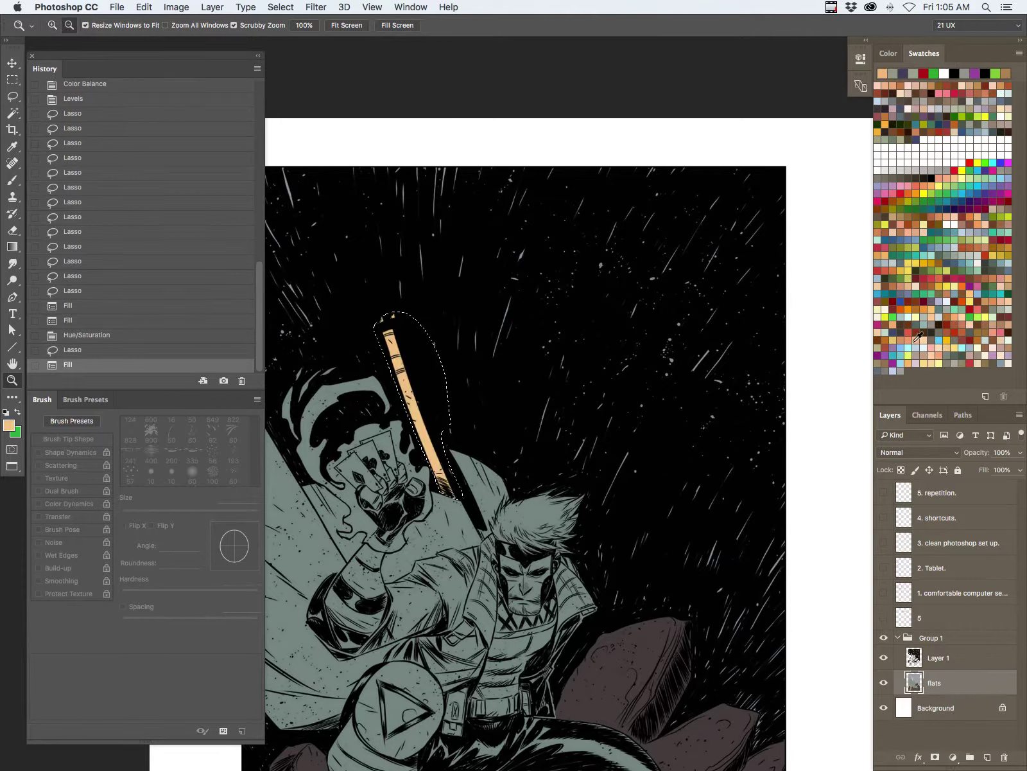
key("super+z")
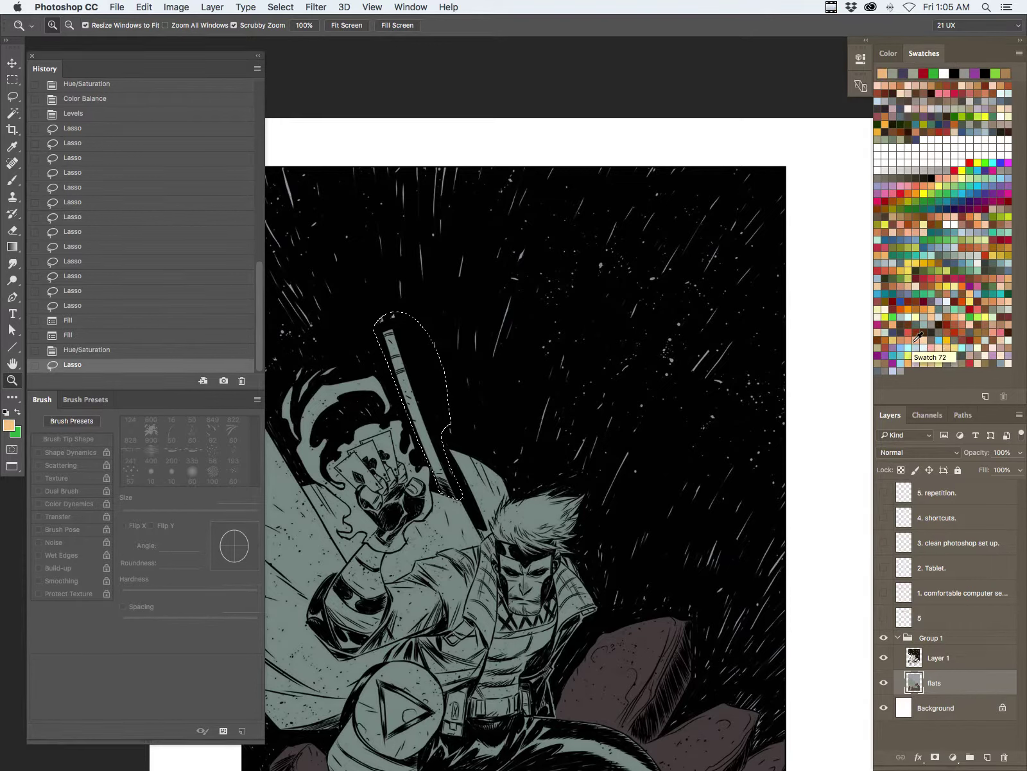
key("w")
left_click(398, 366)
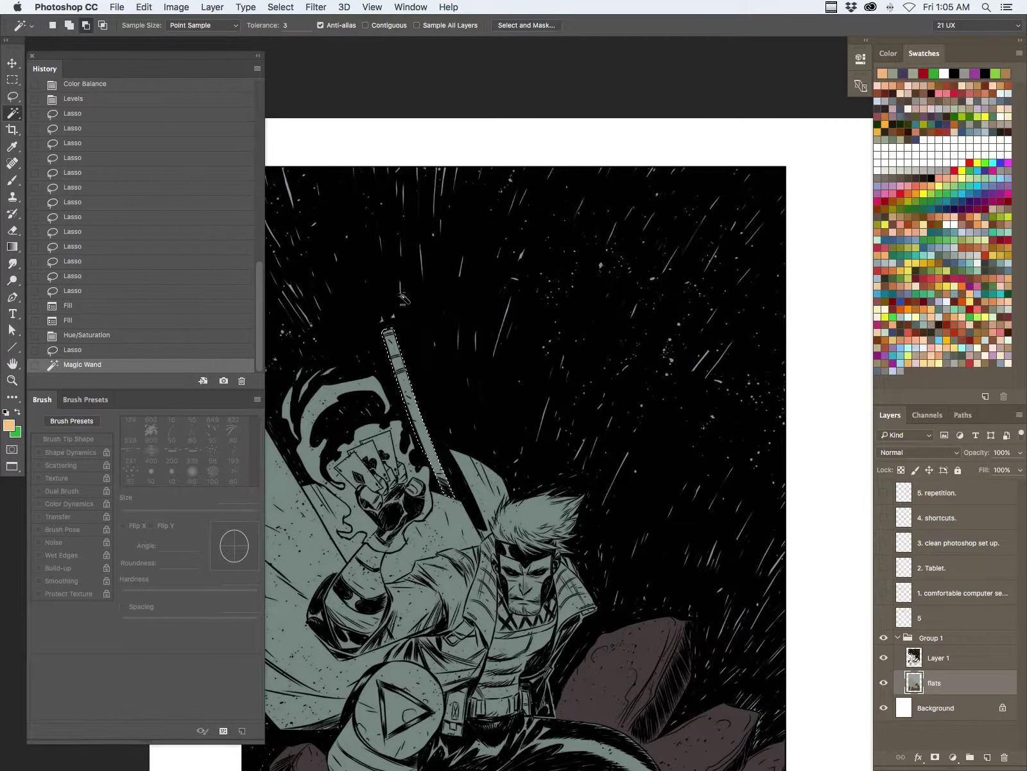
- Undo back to the full character selection, refill it with a grey-green swatch and clear the selection
key("super+z")
key("super+alt+z")
key("super+alt+z")
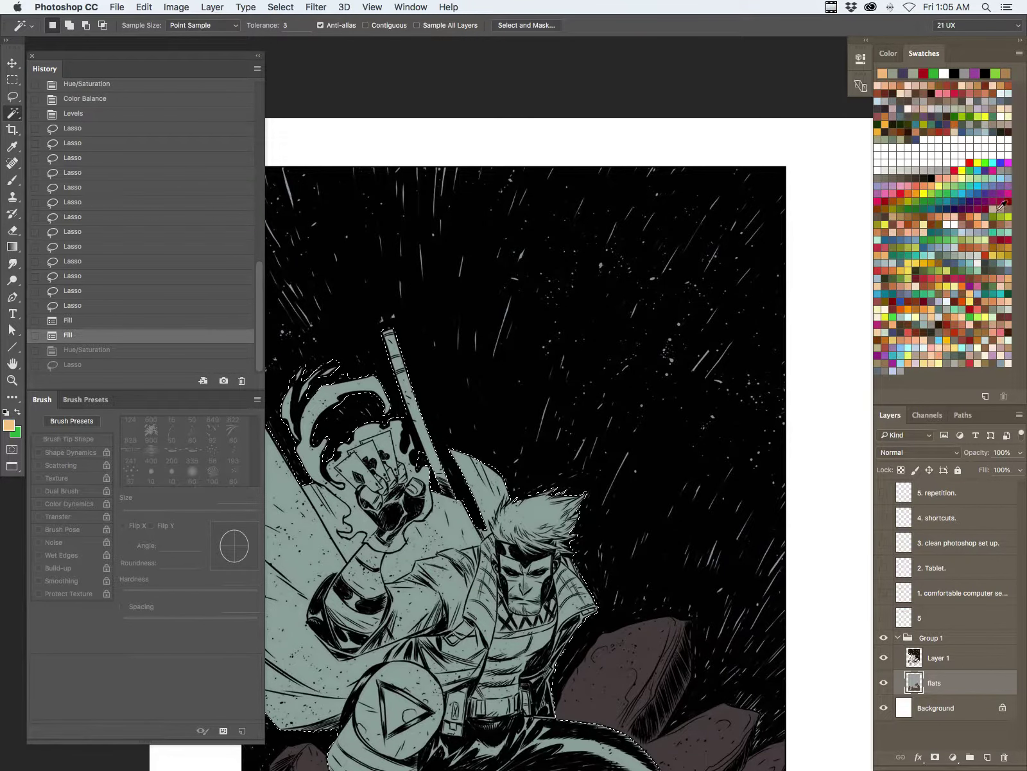
left_click(952, 253)
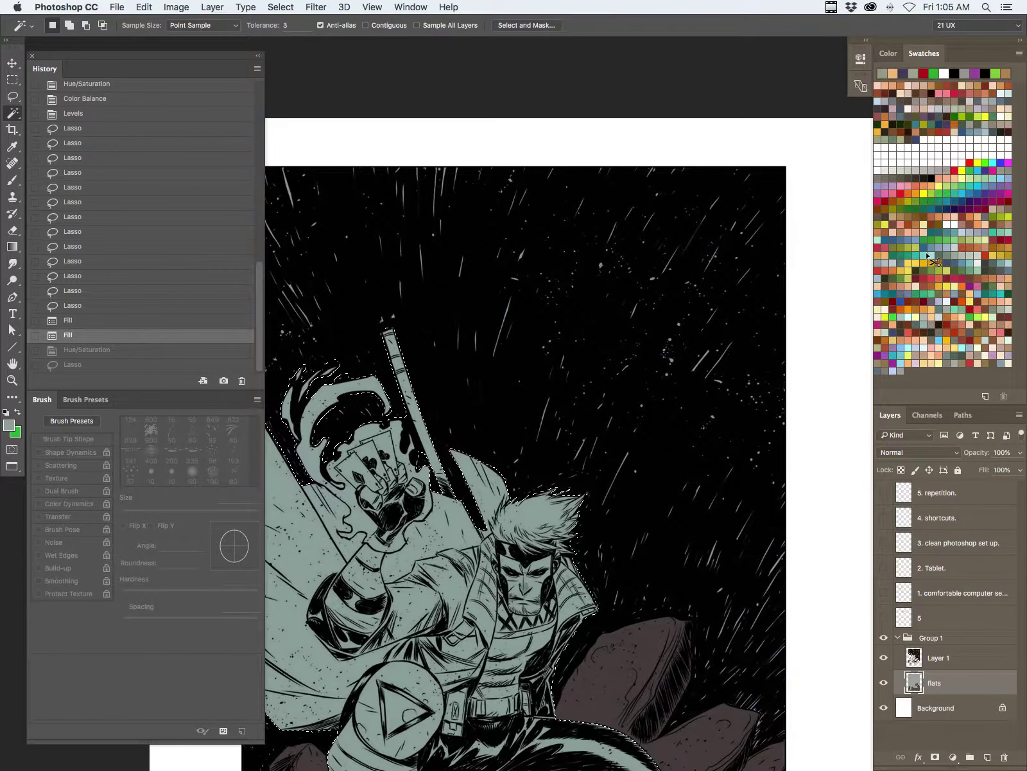
key("alt+BackSpace")
key("super+d")
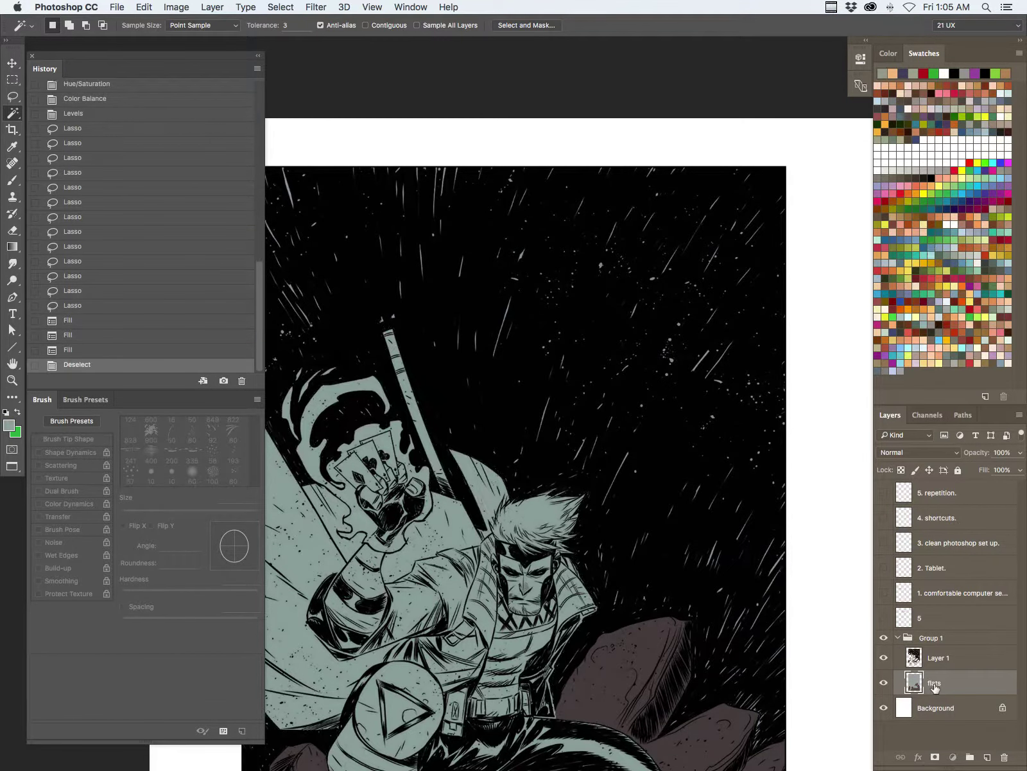
- Select the night sky background on the flats layer with the Magic Wand and fill it with a purple swatch
left_click(662, 487)
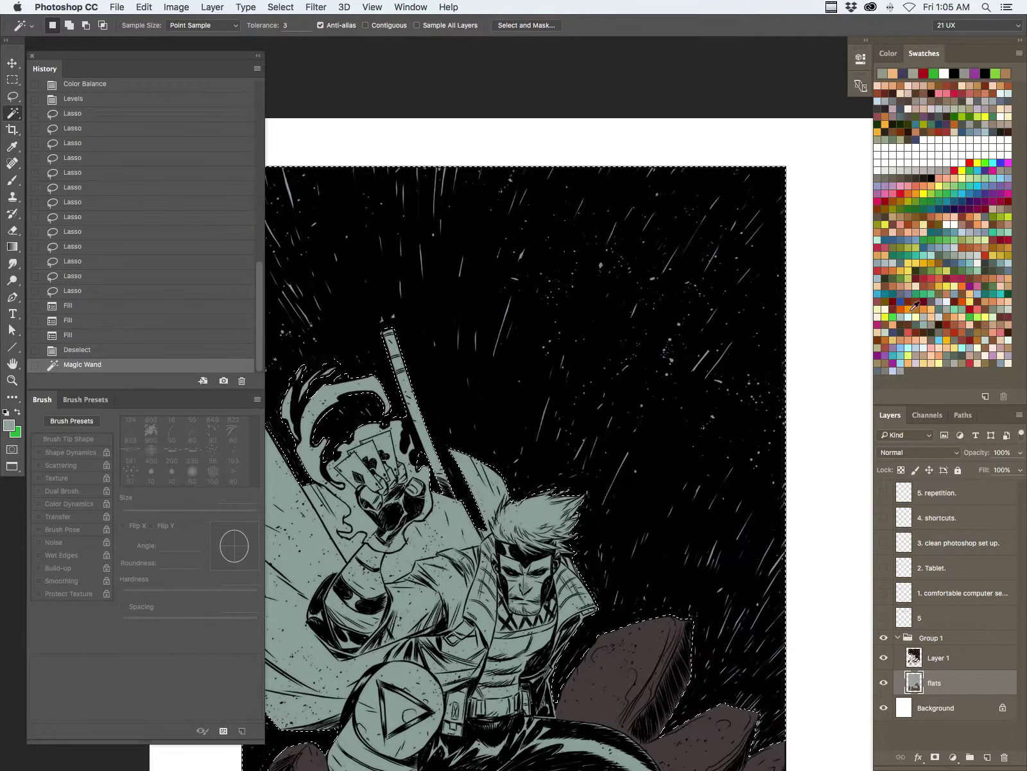
left_click(920, 286)
key("alt+BackSpace")
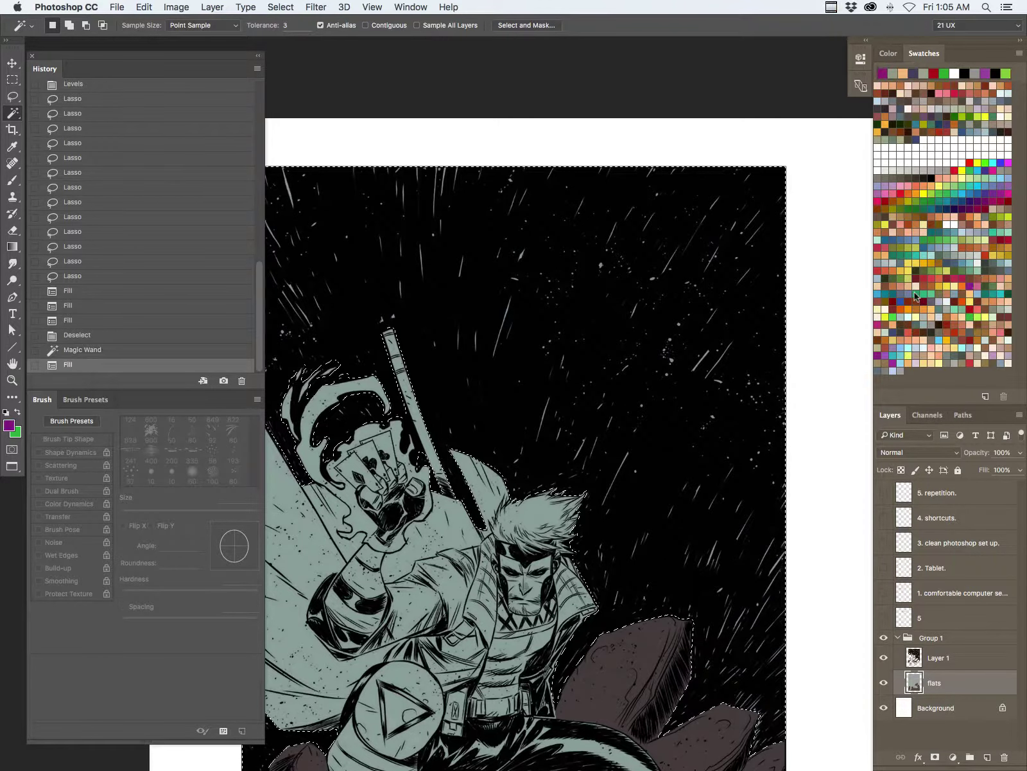
- Mute the purple background with Hue/Saturation at saturation -64 and lightness -12, and deselect it
key("super+u")
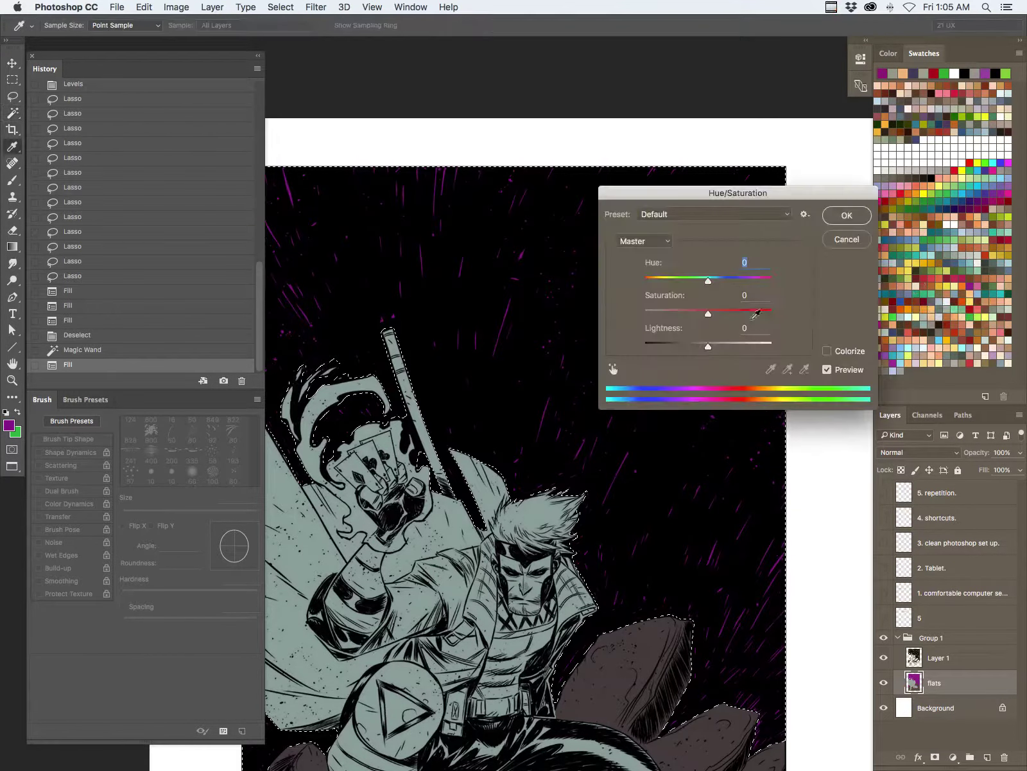
mouse_move(708, 314)
left_mouse_down()
mouse_move(666, 315)
mouse_move(699, 346)
left_mouse_up()
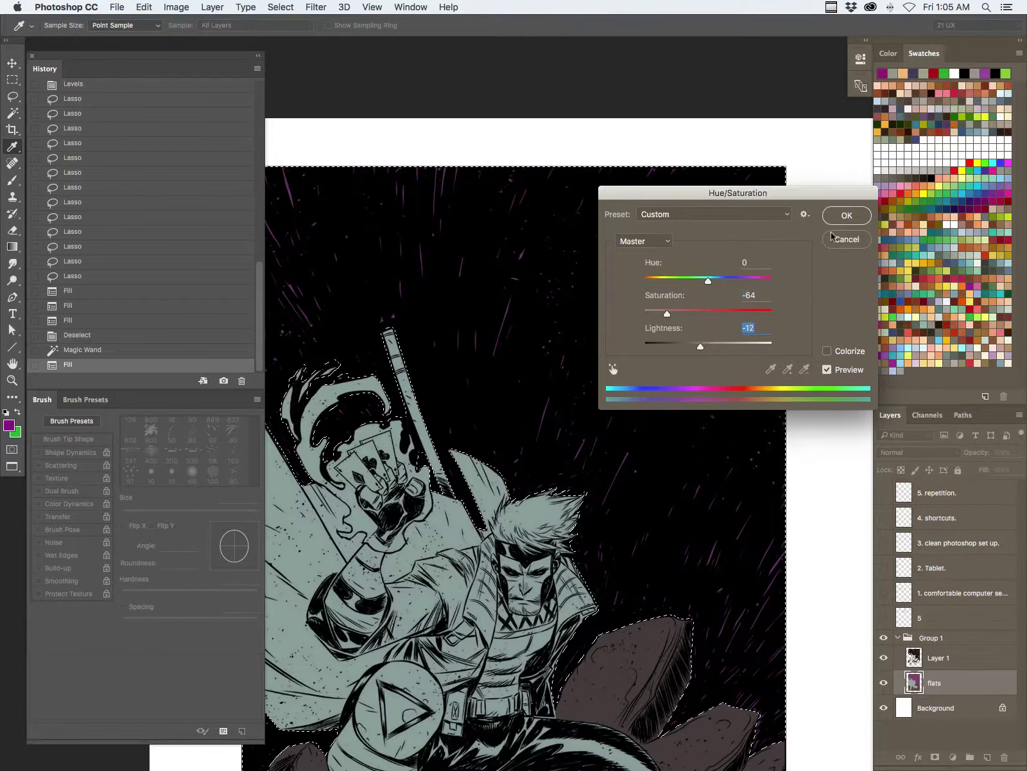
key("Return")
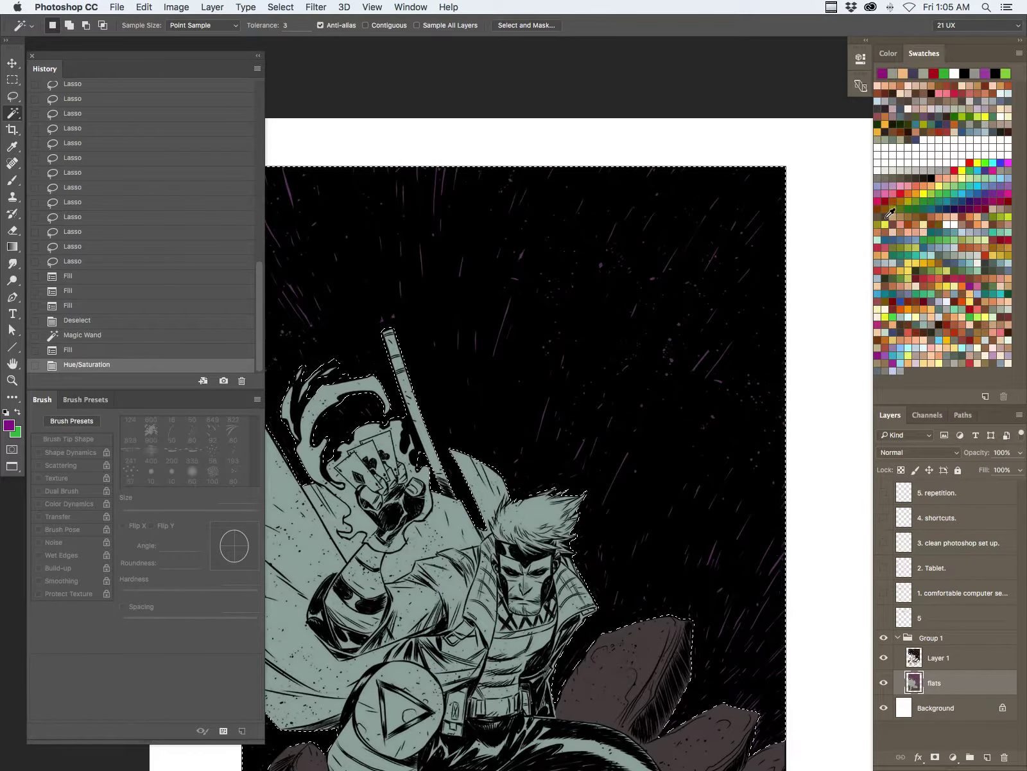
key("super+d")
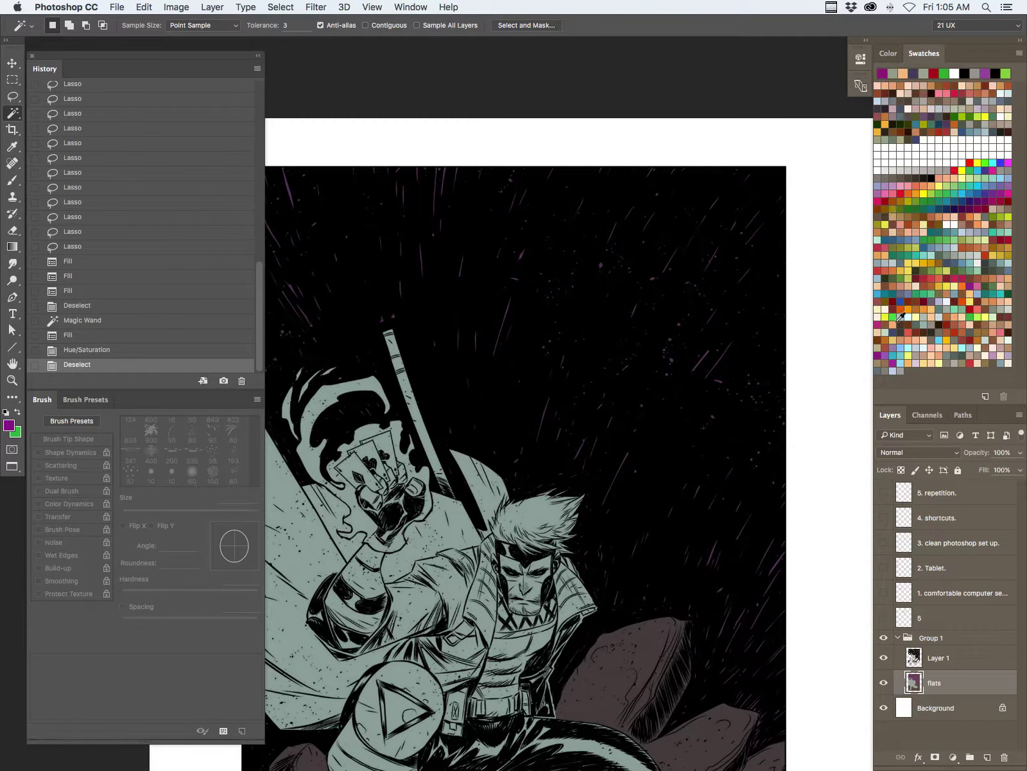
- Select the character with the Magic Wand, excluding the staff with the Lasso, and fill it with a dark brown swatch
scroll(619, 475, "down", 3)
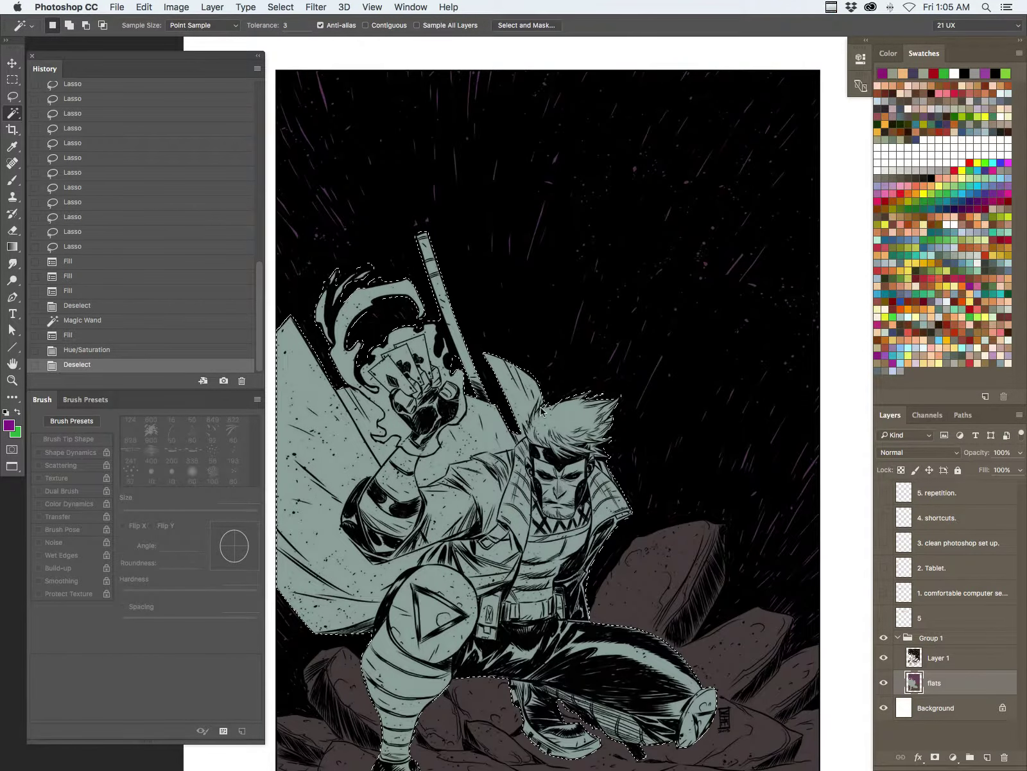
left_click(543, 411)
key("Tab")
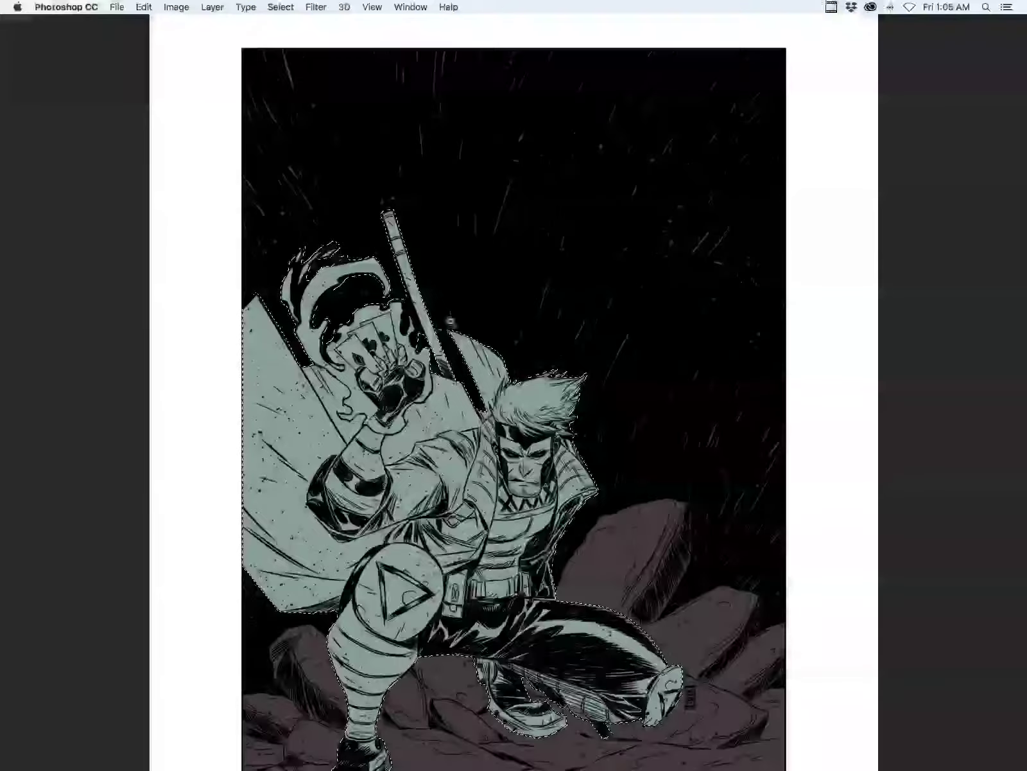
scroll(450, 321, "up", 3)
mouse_move(424, 264)
left_mouse_down()
mouse_move(501, 509)
mouse_move(443, 483)
mouse_move(253, 46)
mouse_move(221, 209)
mouse_move(221, 186)
left_mouse_up()
scroll(451, 433, "down", 5)
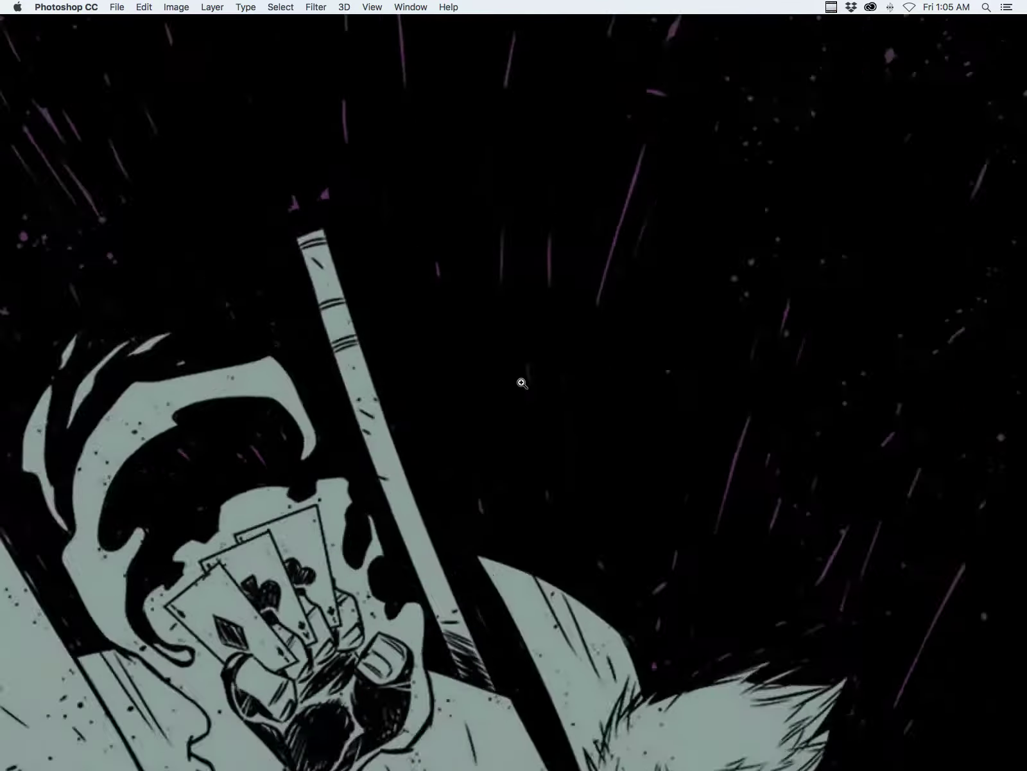
key("Tab")
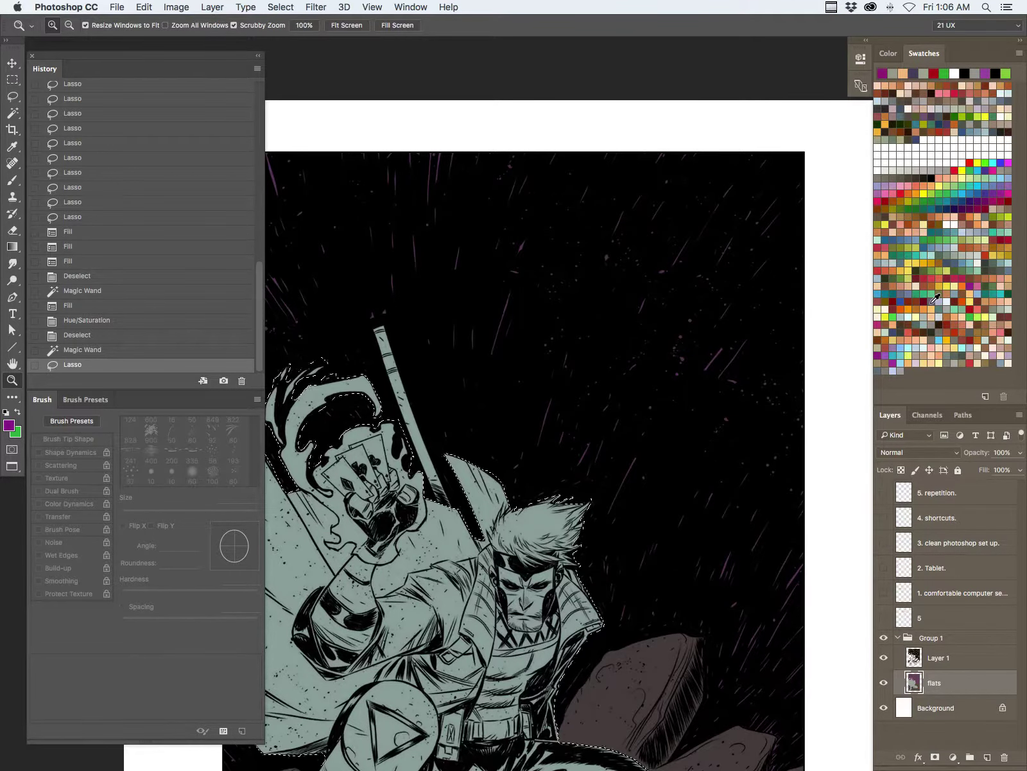
left_click(886, 213)
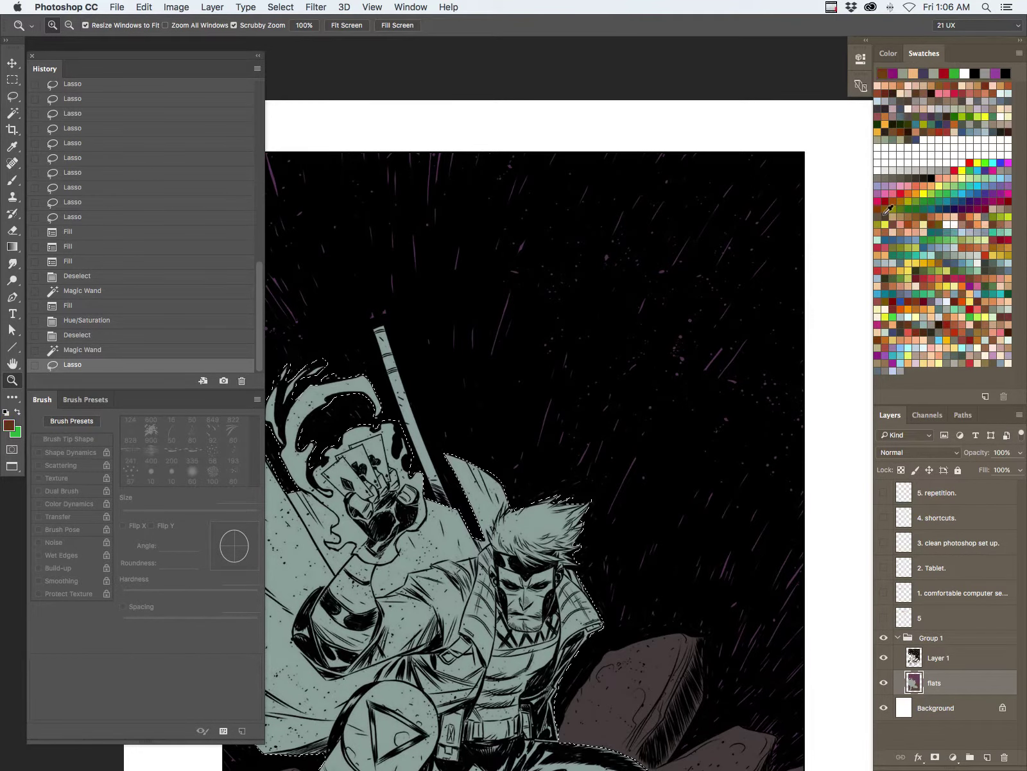
key("alt+BackSpace")
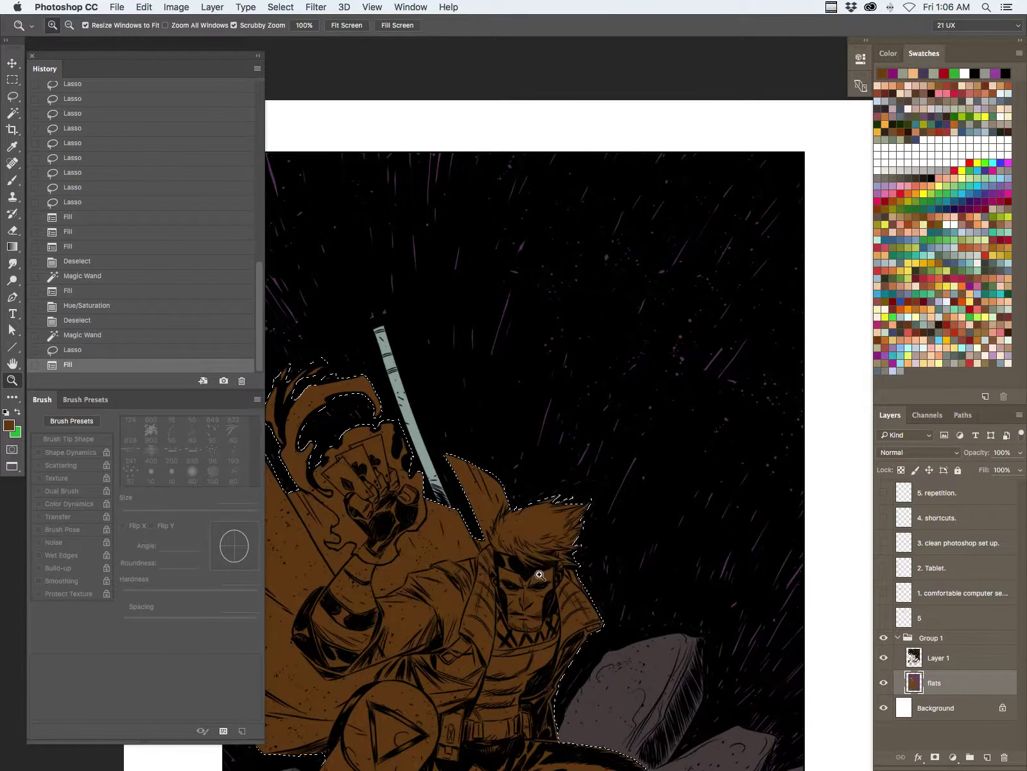
- Subtract the spiky outer part of the character's hair from the selection with the Lasso, down to the mask's edge
left_click(576, 533)
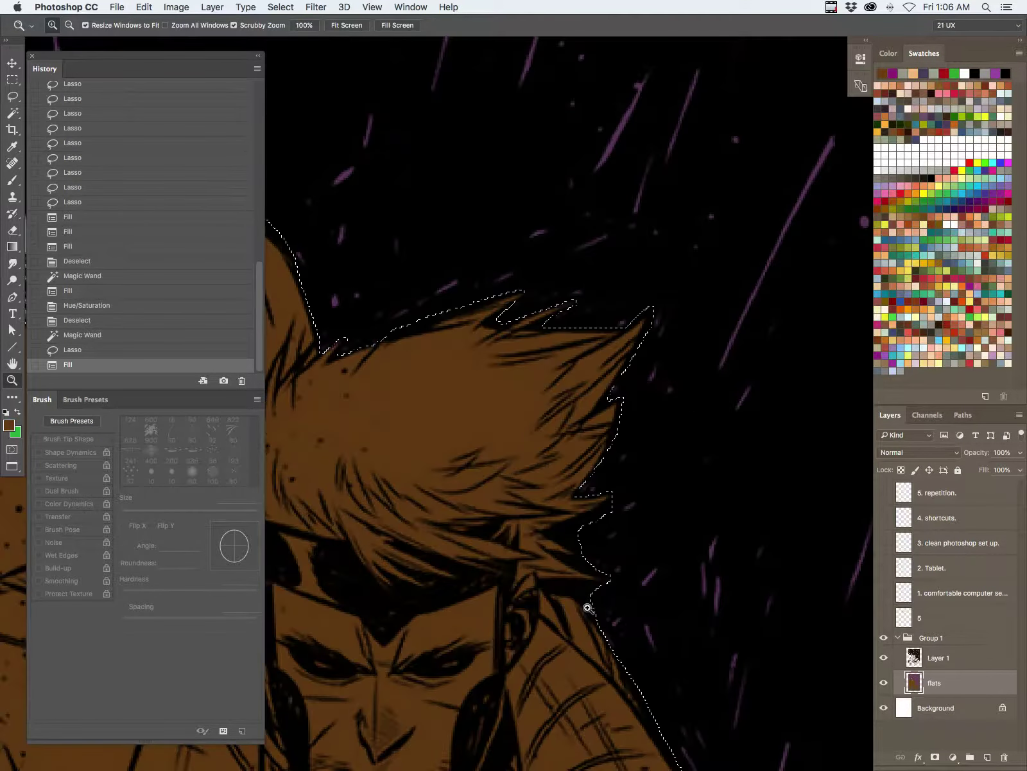
key("l")
mouse_move(635, 500)
left_mouse_down()
mouse_move(649, 546)
mouse_move(592, 591)
mouse_move(538, 582)
mouse_move(515, 590)
mouse_move(504, 568)
mouse_move(452, 580)
mouse_move(424, 574)
mouse_move(395, 600)
mouse_move(350, 557)
mouse_move(347, 309)
mouse_move(658, 481)
mouse_move(639, 471)
left_mouse_up()
key("Tab")
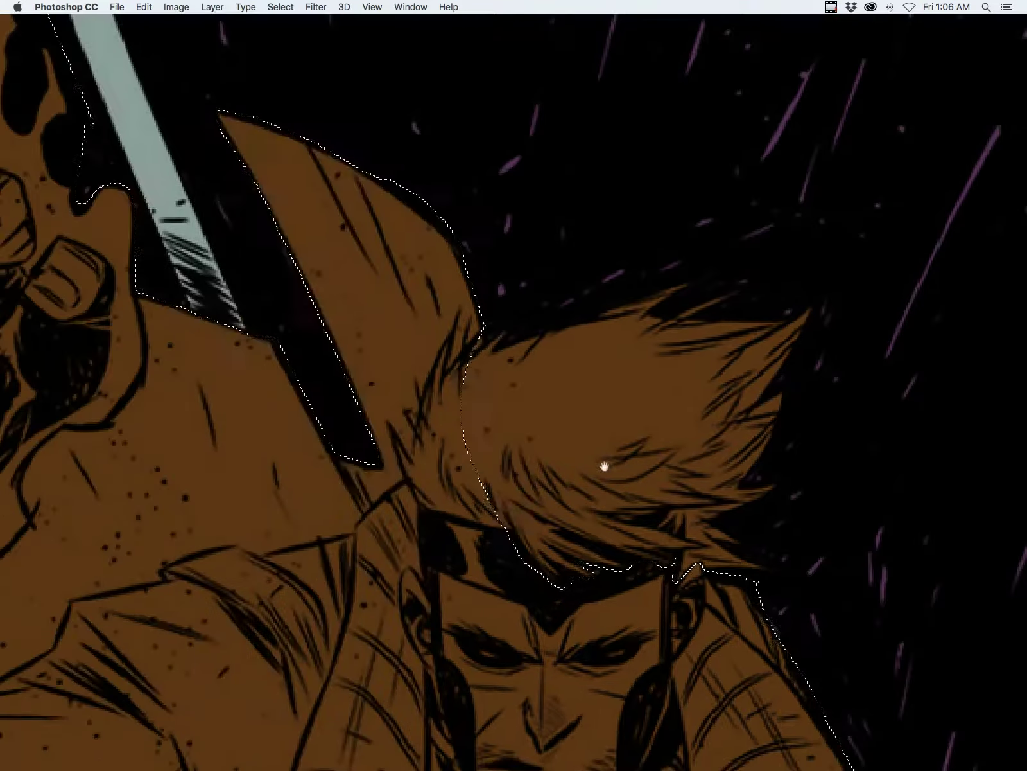
- Subtract the remaining hair between the raised collar and the mask, following the hair spikes with straight Lasso segments
left_click_drag(487, 314, 495, 315)
left_click(494, 336, "alt")
left_click(465, 361)
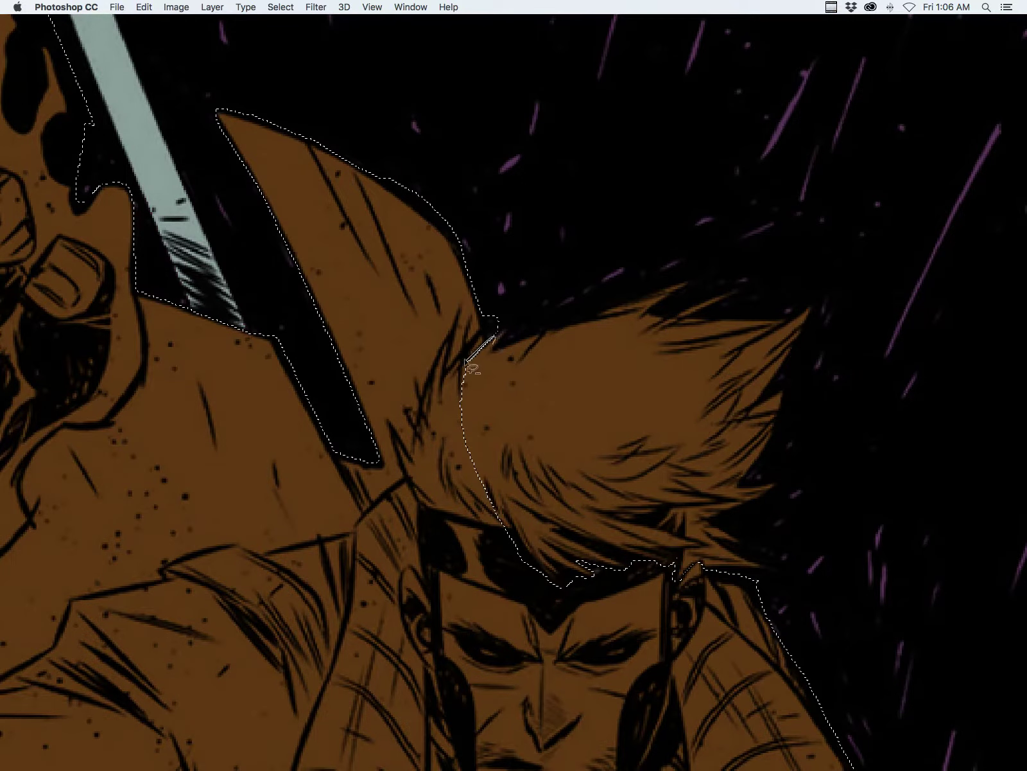
left_click(451, 335)
left_click(413, 462)
left_click(394, 432)
left_click(407, 474)
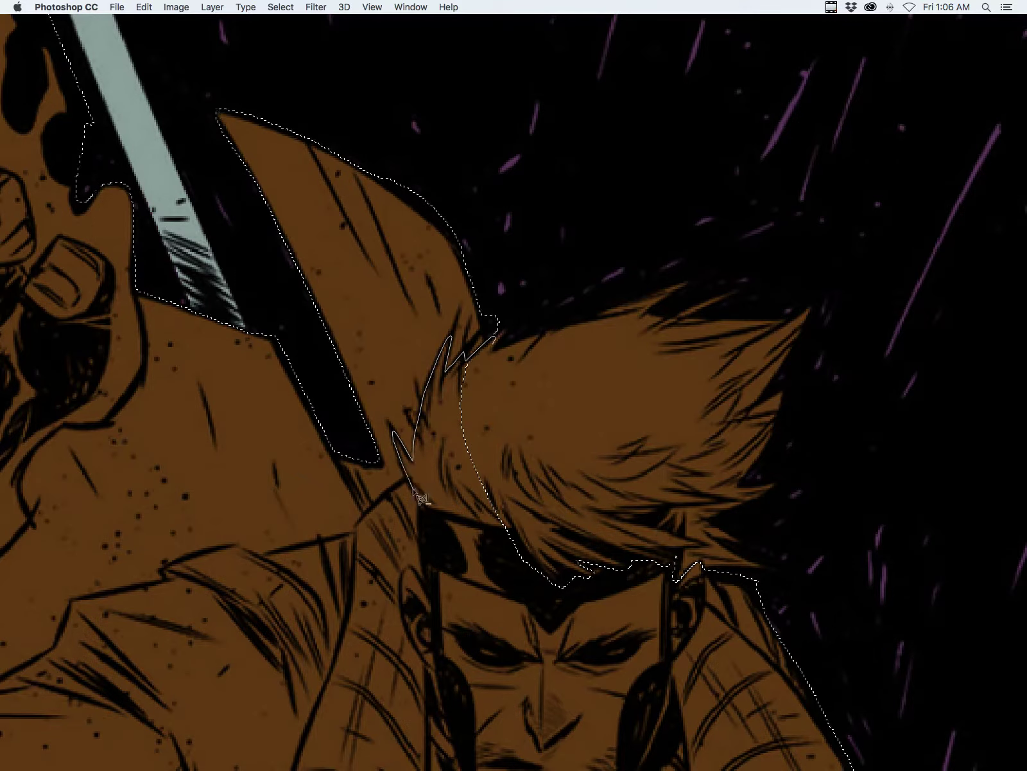
left_click(421, 506)
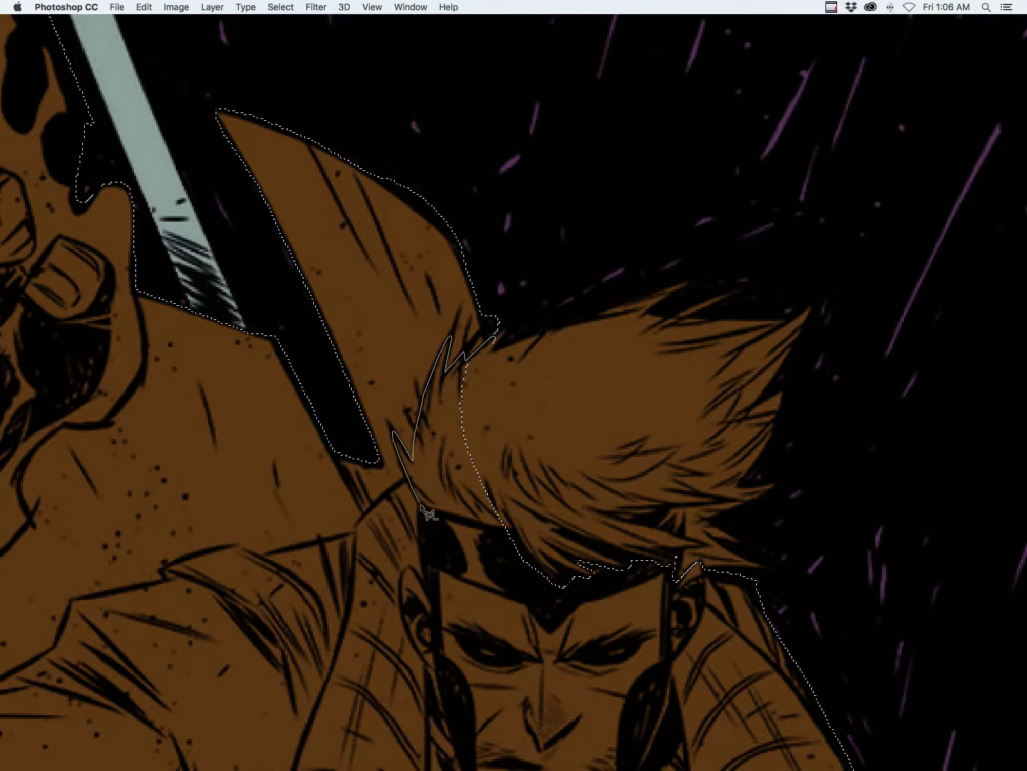
left_click(509, 534)
key("Return")
key("z")
scroll(653, 430, "down", 5)
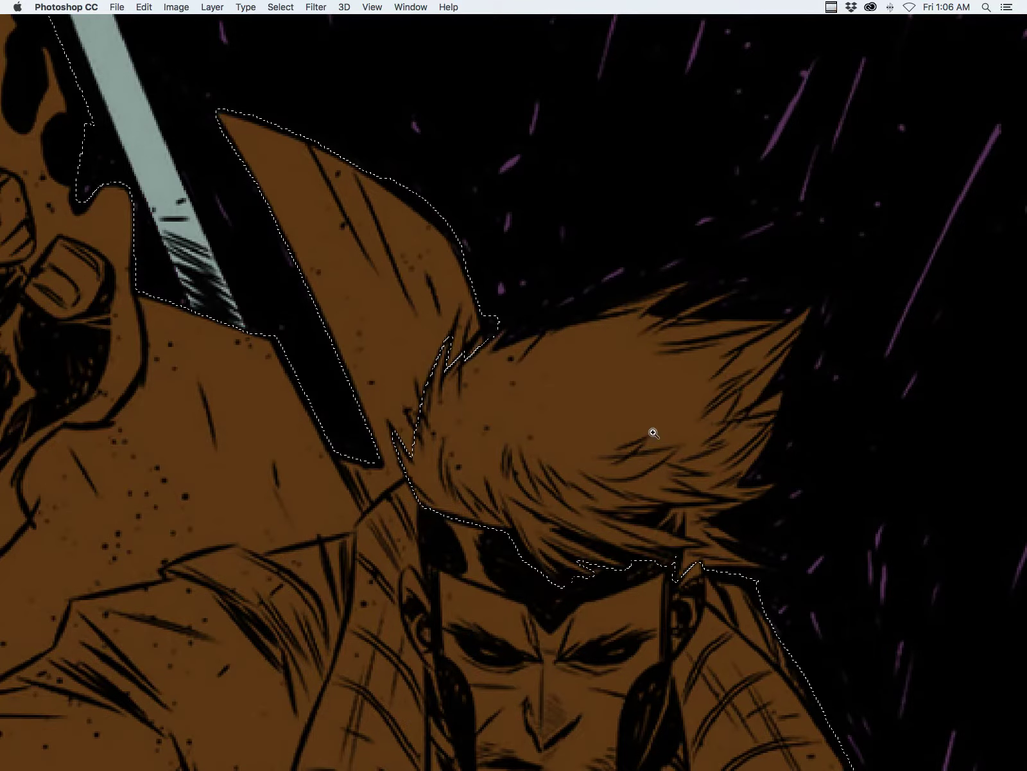
- Hide the Group 1 artwork and show the "1. comfortable computer setup" text layer
key("Tab")
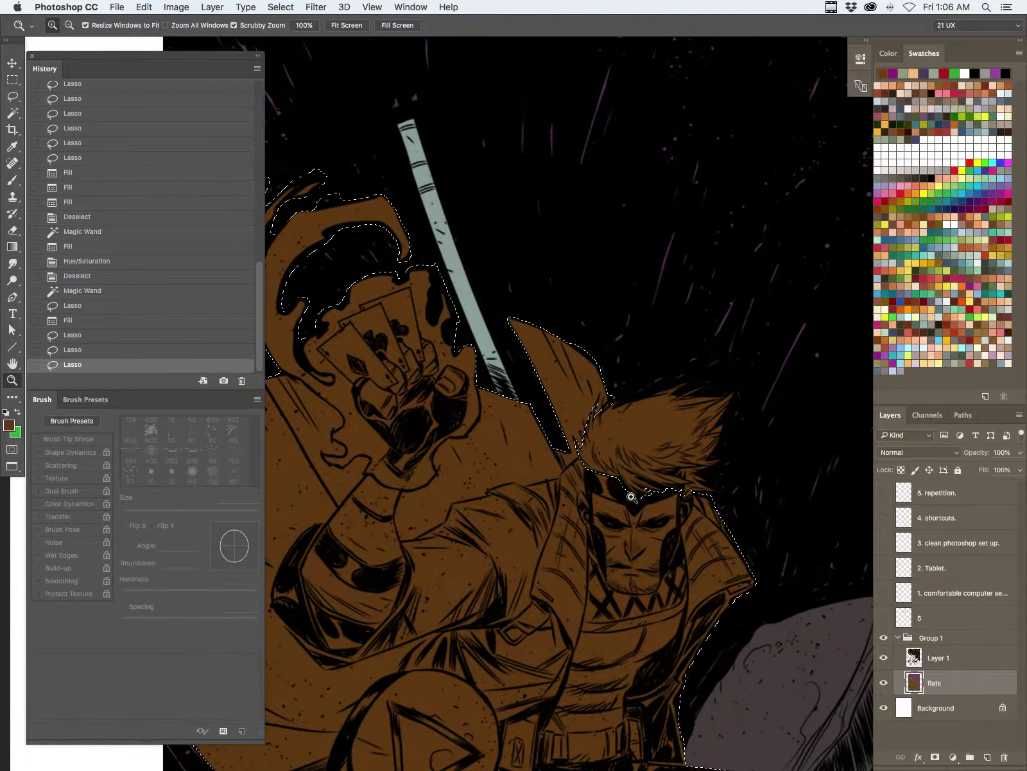
scroll(707, 504, "down", 5)
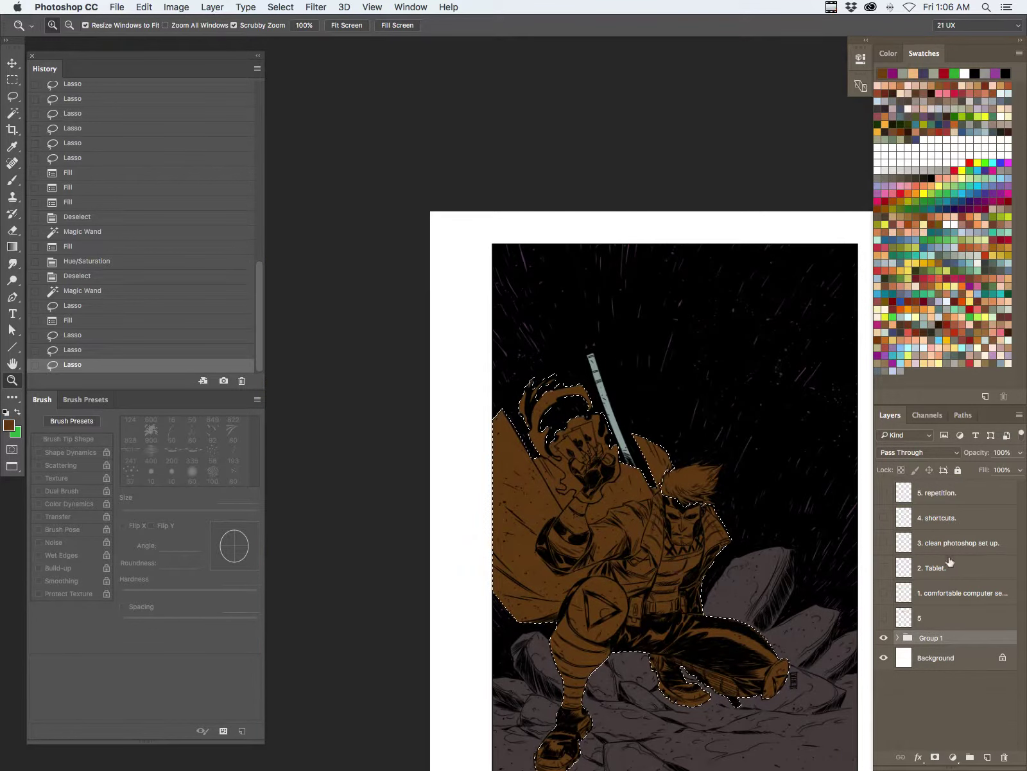
left_click(885, 638)
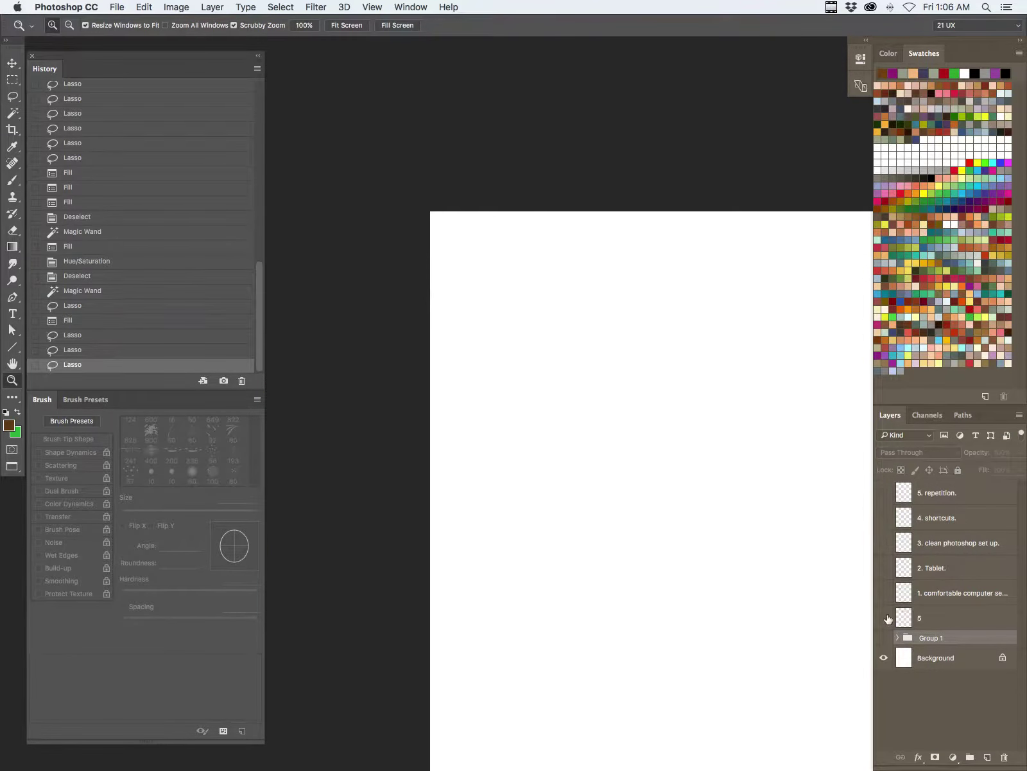
left_click(885, 593)
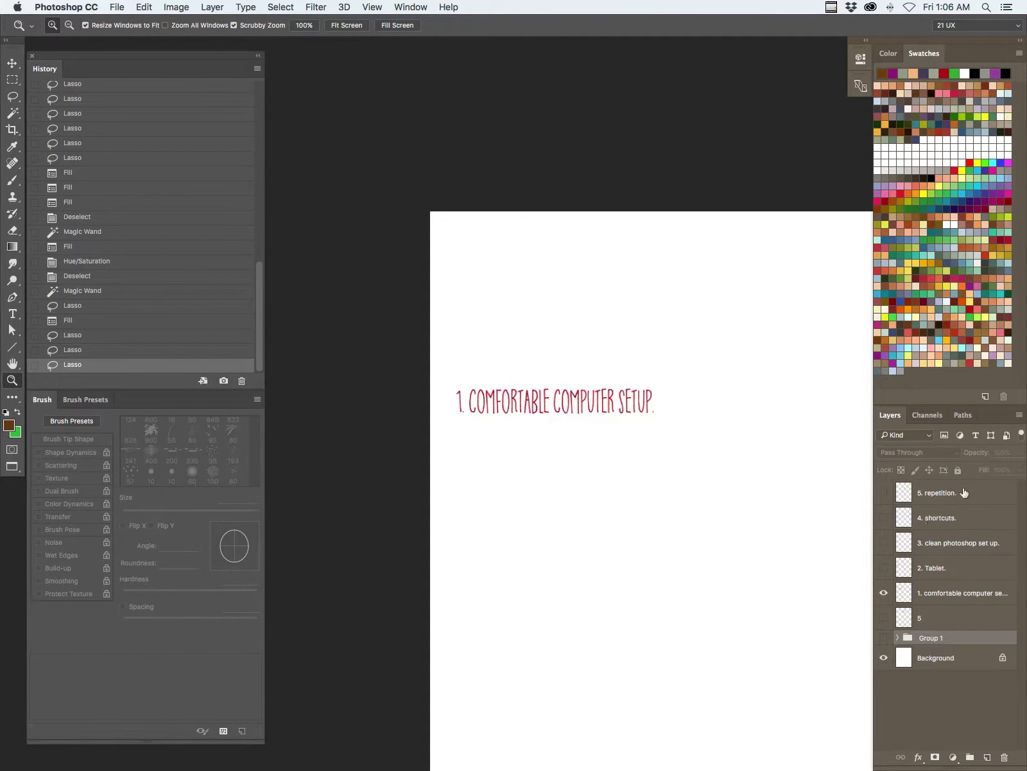
- Reveal the text layers "2. Tablet.", "3. clean photoshop set up." and "4. shortcuts." one after another
left_click(885, 569)
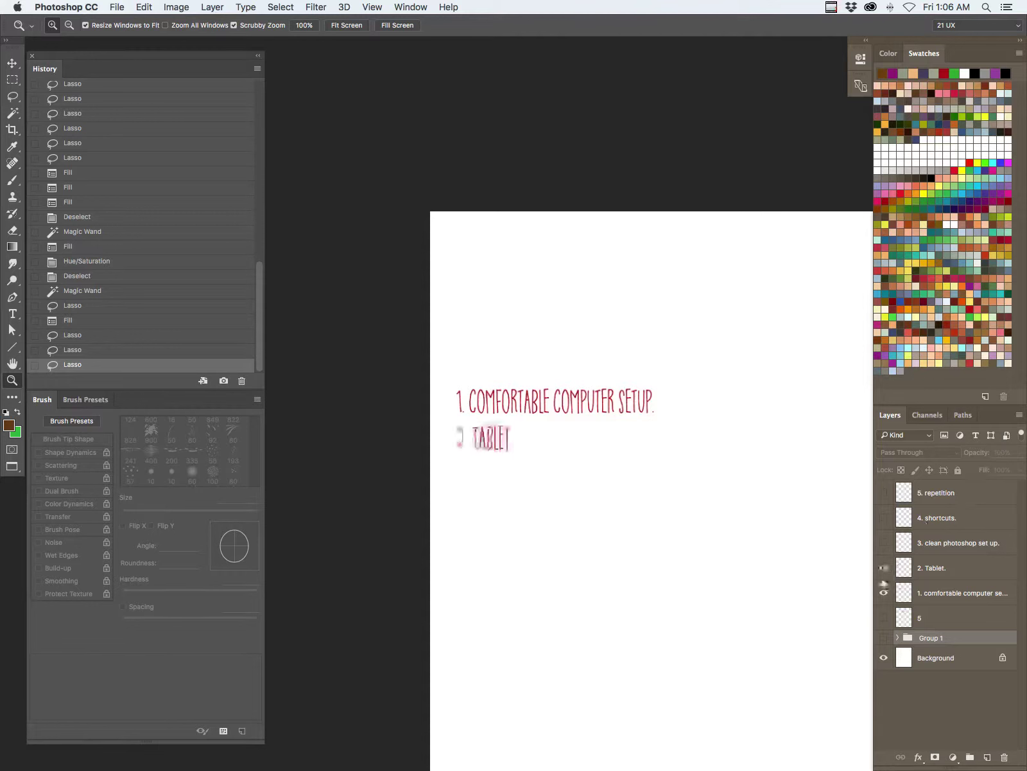
left_click(884, 543)
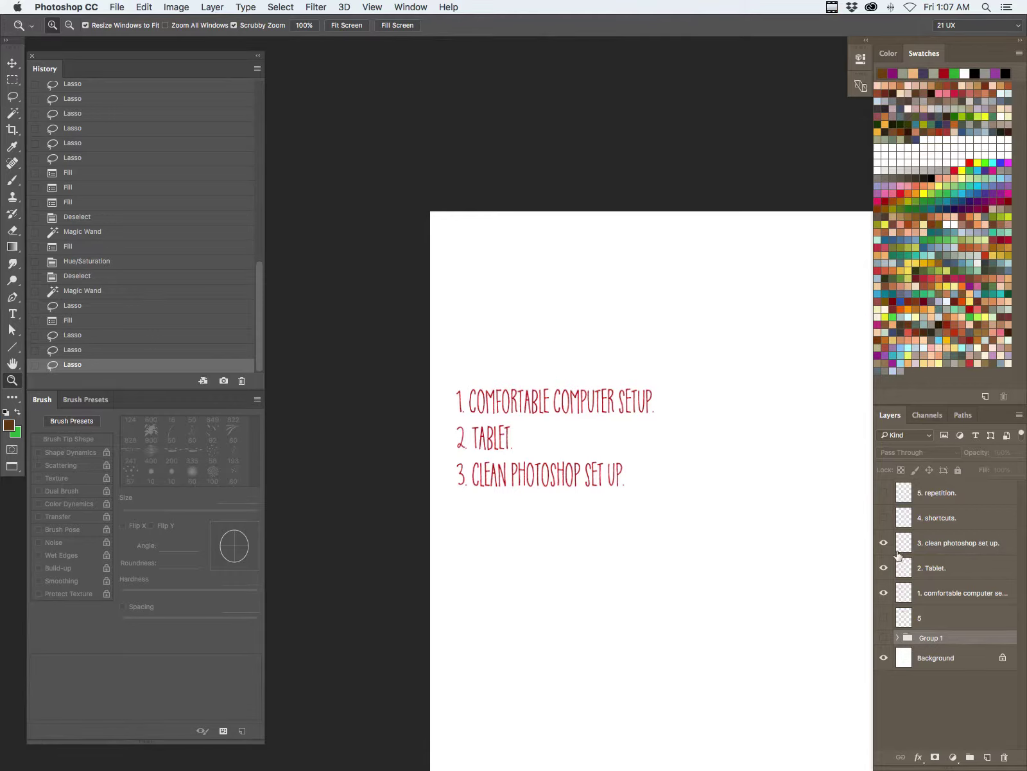
left_click(885, 517)
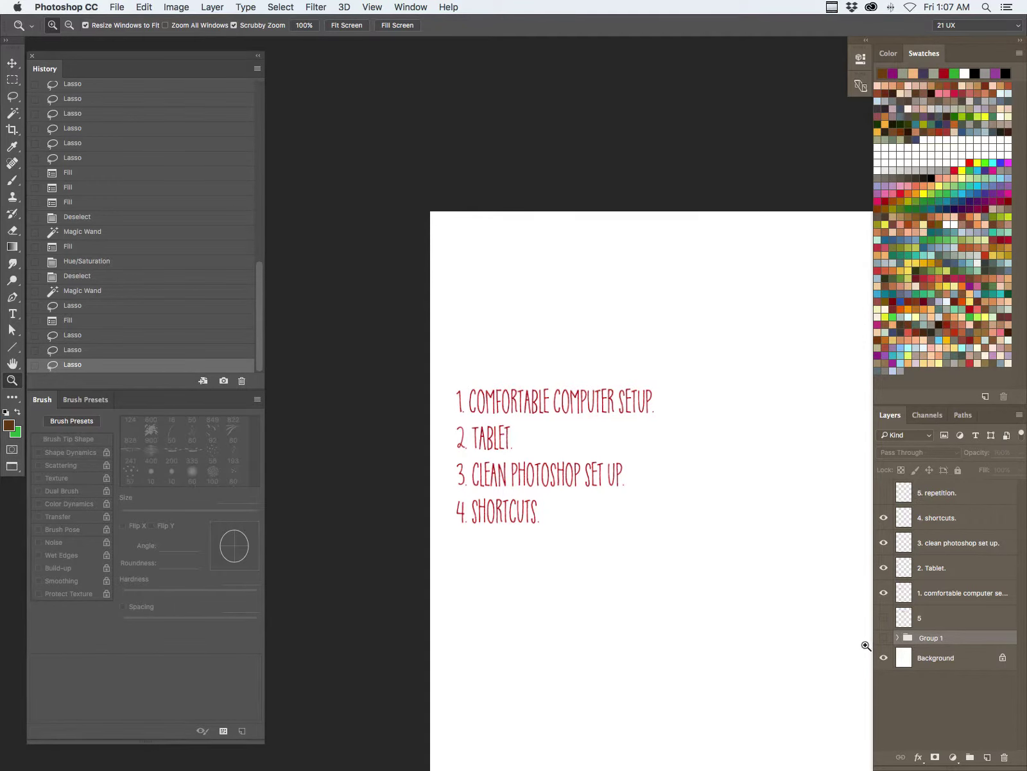
- Hide all the numbered tip text layers and show the Group 1 artwork again
left_click_drag(885, 547, 897, 572)
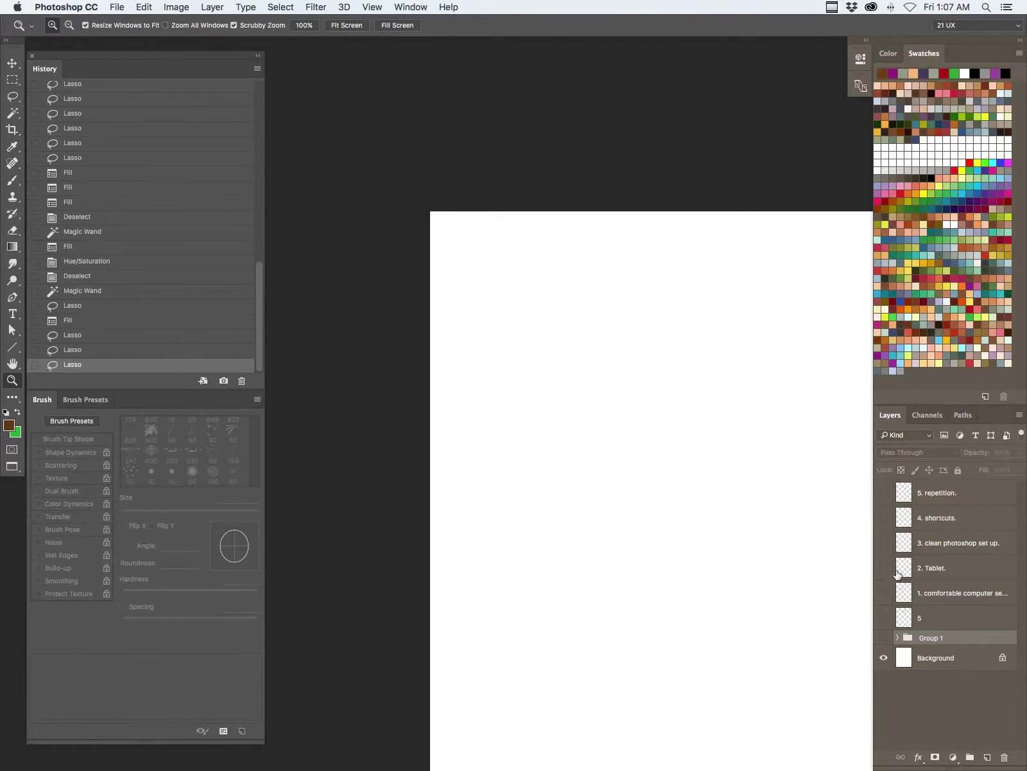
left_click(882, 637)
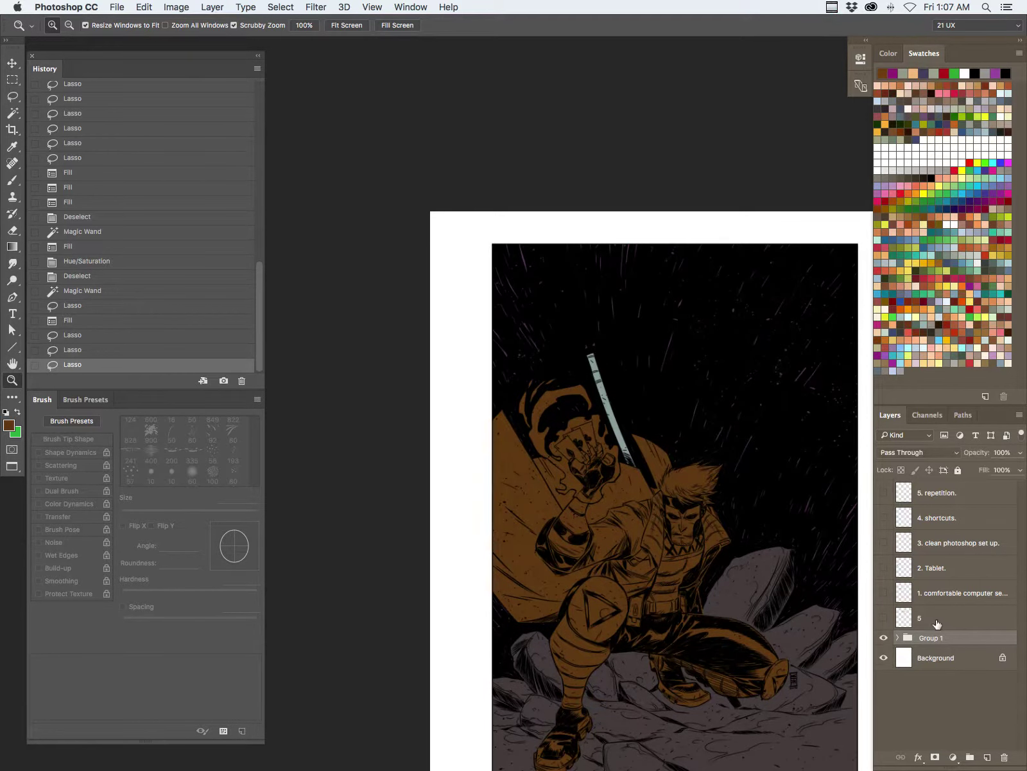
left_click(908, 346)
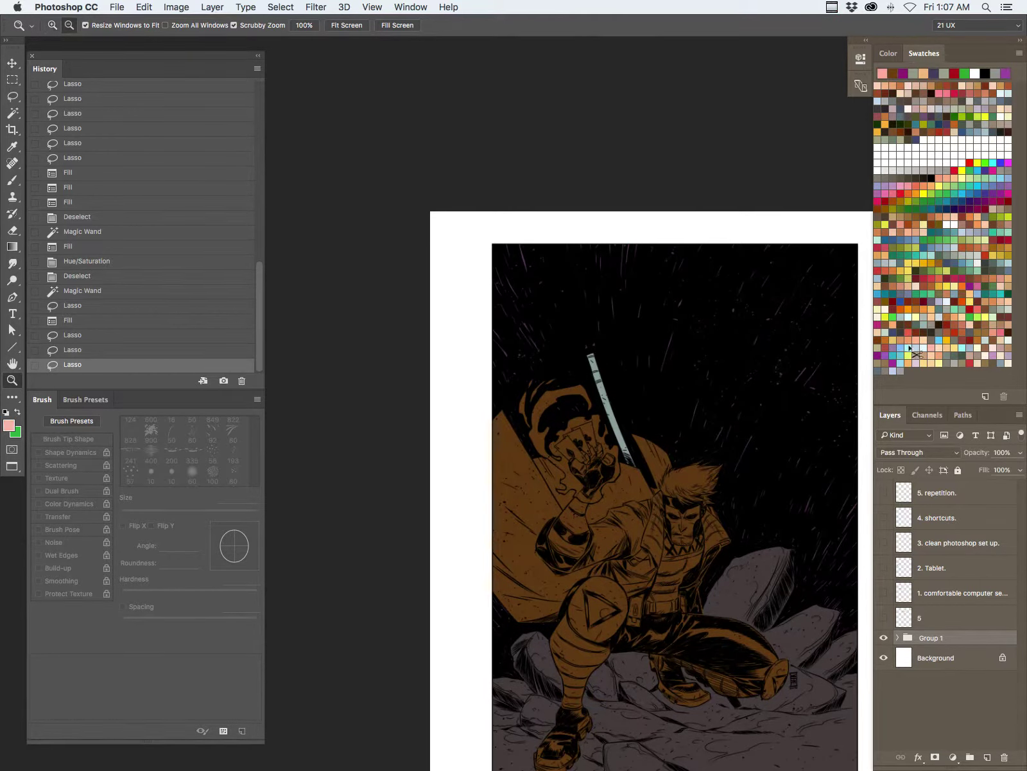
key("alt+BackSpace")
key("Return")
- Expand Group 1 and fill the selected character on the flats layer with a red swatch
left_click(899, 636)
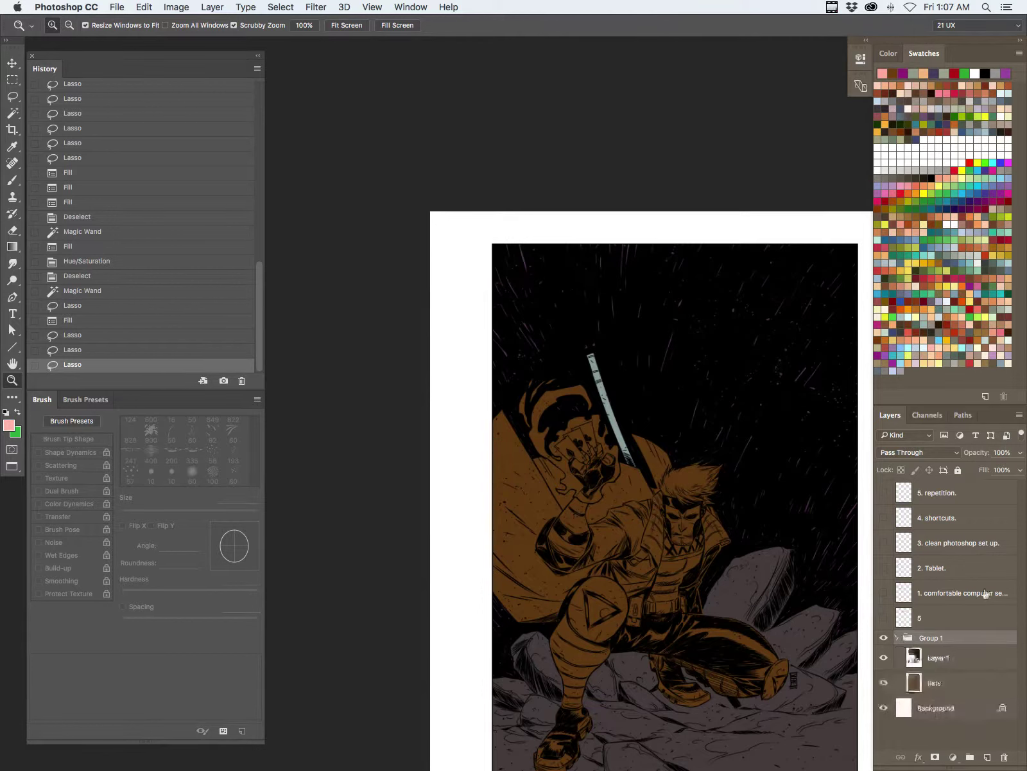
left_click(934, 684)
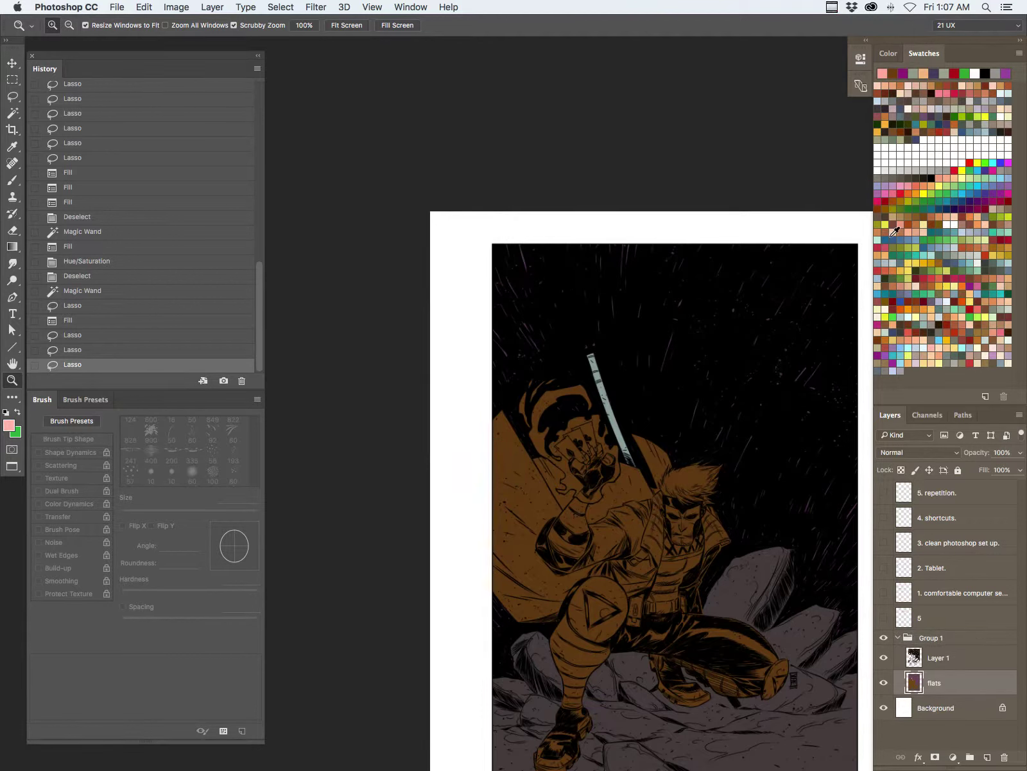
left_click(973, 305)
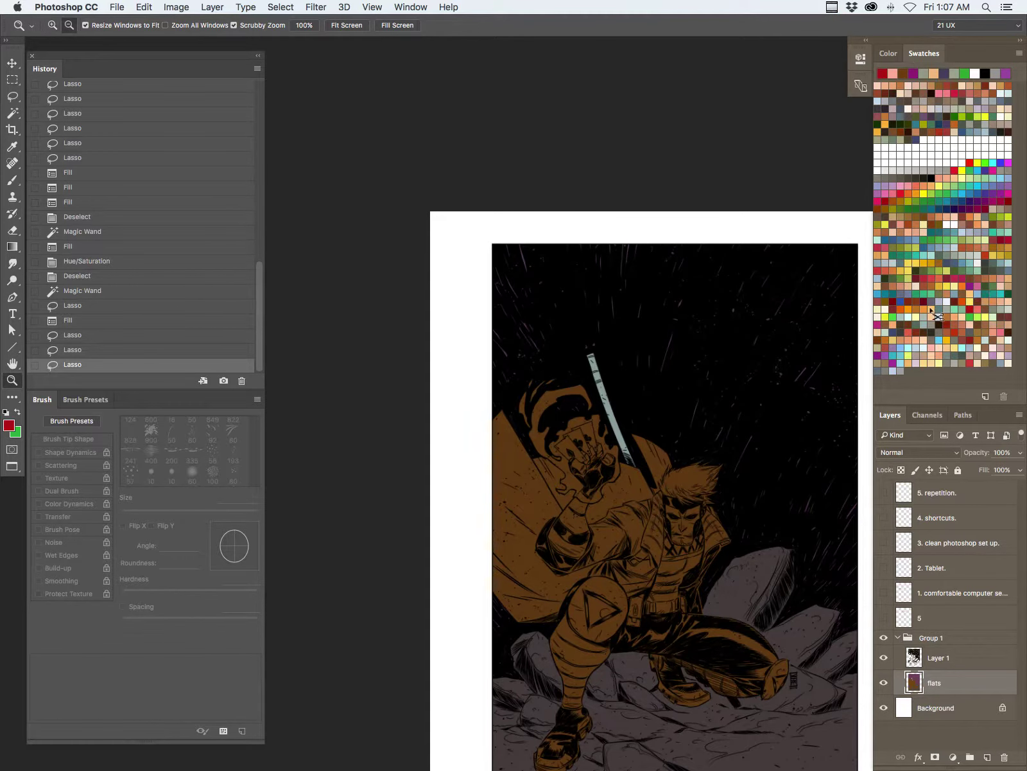
key("alt+BackSpace")
- Subtract both eyes from the character selection with the Lasso and refine the selection edge where the hair meets the ear
left_click(766, 486)
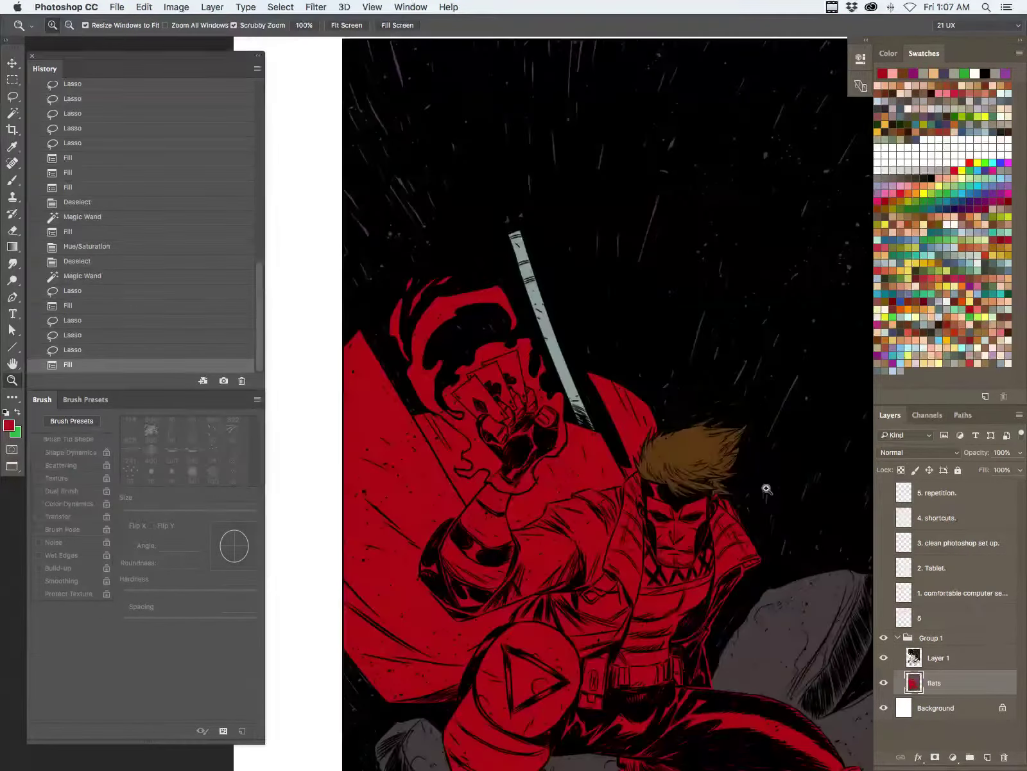
left_click(736, 525)
key("l")
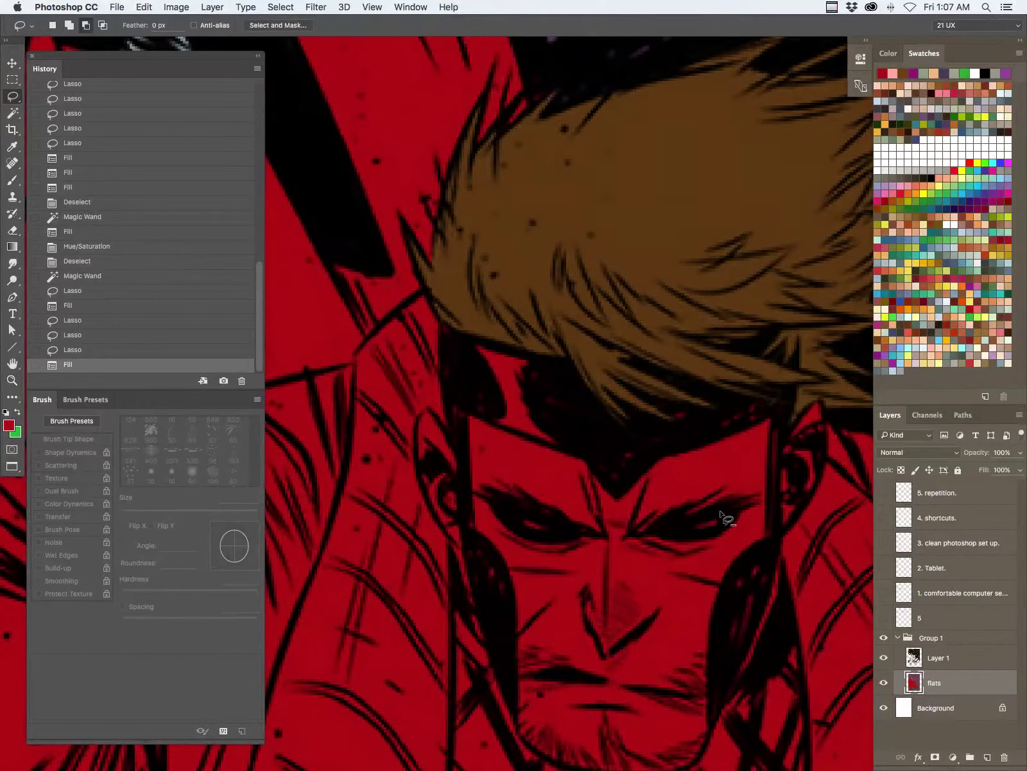
mouse_move(723, 512)
left_mouse_down()
mouse_move(690, 536)
mouse_move(723, 514)
left_mouse_up()
mouse_move(556, 517)
left_mouse_down()
mouse_move(527, 527)
mouse_move(557, 502)
mouse_move(543, 533)
left_mouse_up()
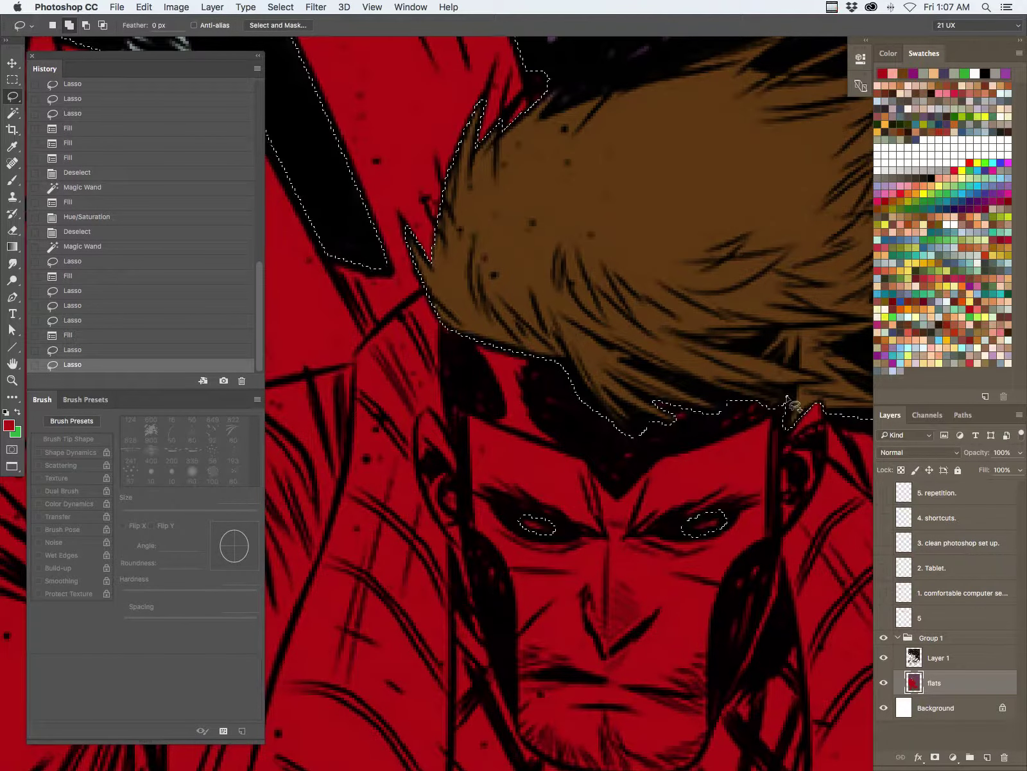
key("shift")
left_click_drag(800, 389, 804, 397)
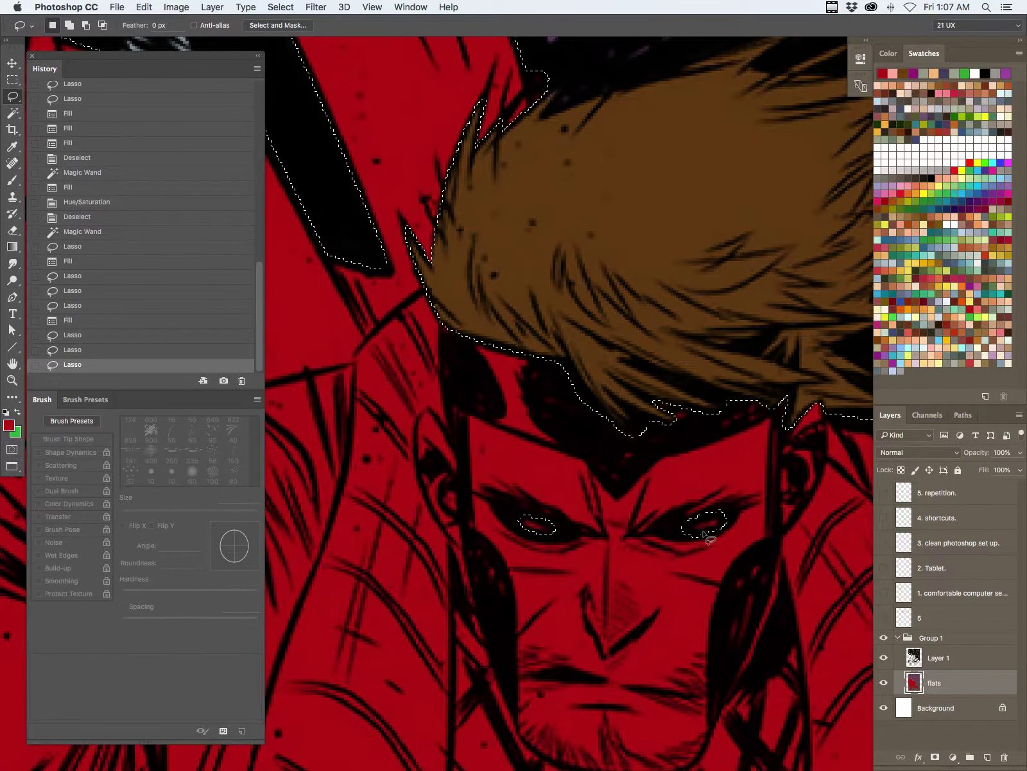
- Fill the selected character, without hair and eyes, with a light pink swatch
key("z")
left_click_drag(705, 529, 670, 527)
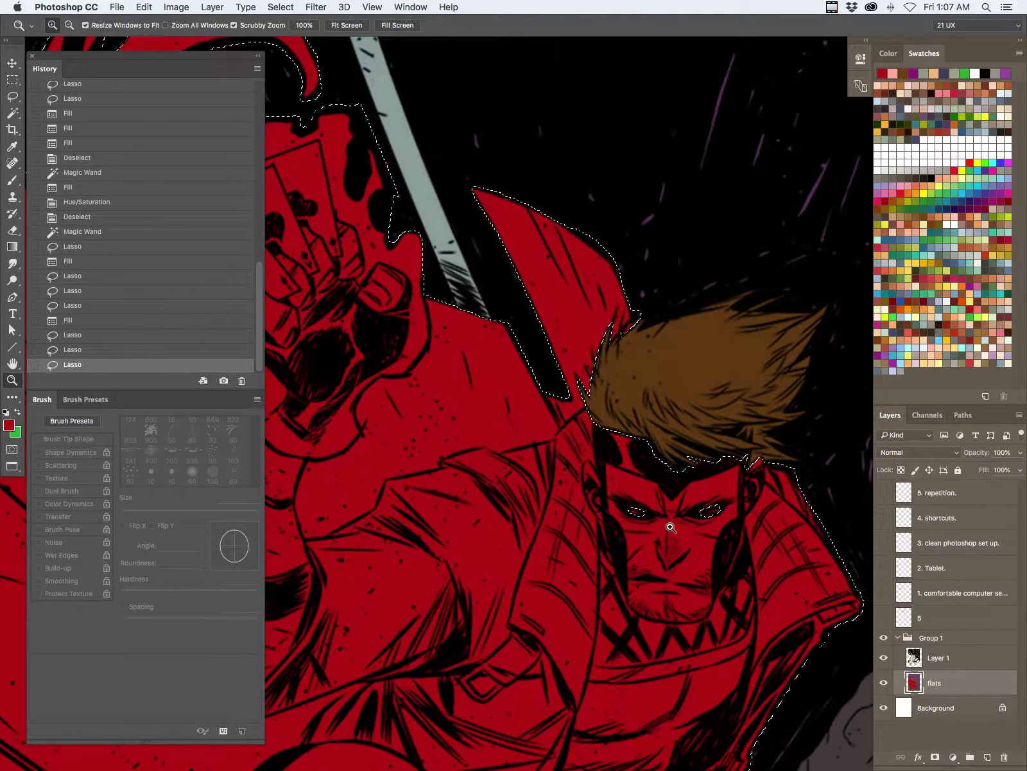
left_click(905, 341)
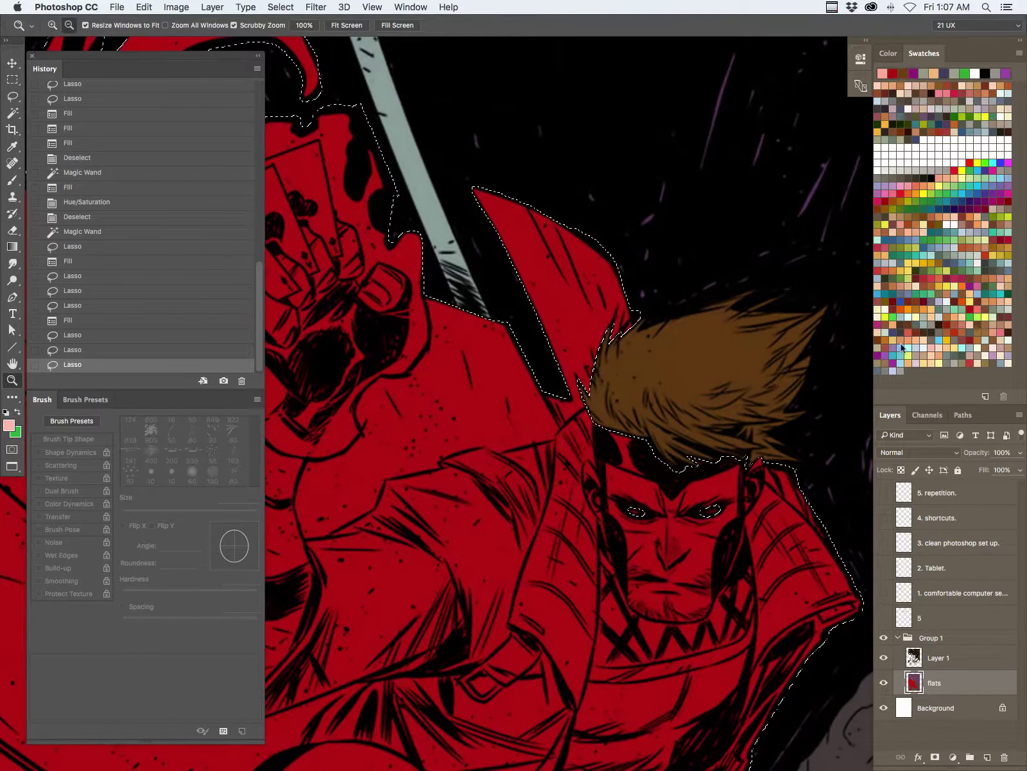
key("alt+BackSpace")
- Subtract the character's ears and the face inside the mask from the selection with the Lasso, working with the panels hidden
key("Tab")
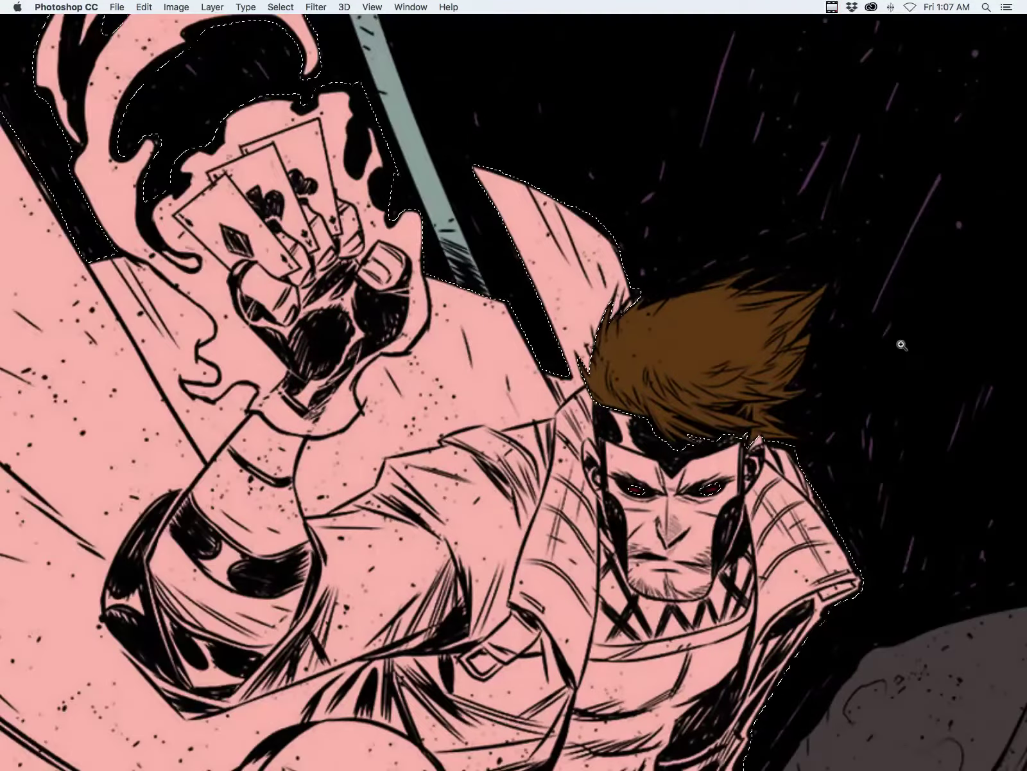
mouse_move(778, 411)
left_mouse_down()
mouse_move(772, 480)
mouse_move(748, 507)
mouse_move(737, 414)
left_mouse_up()
key("l")
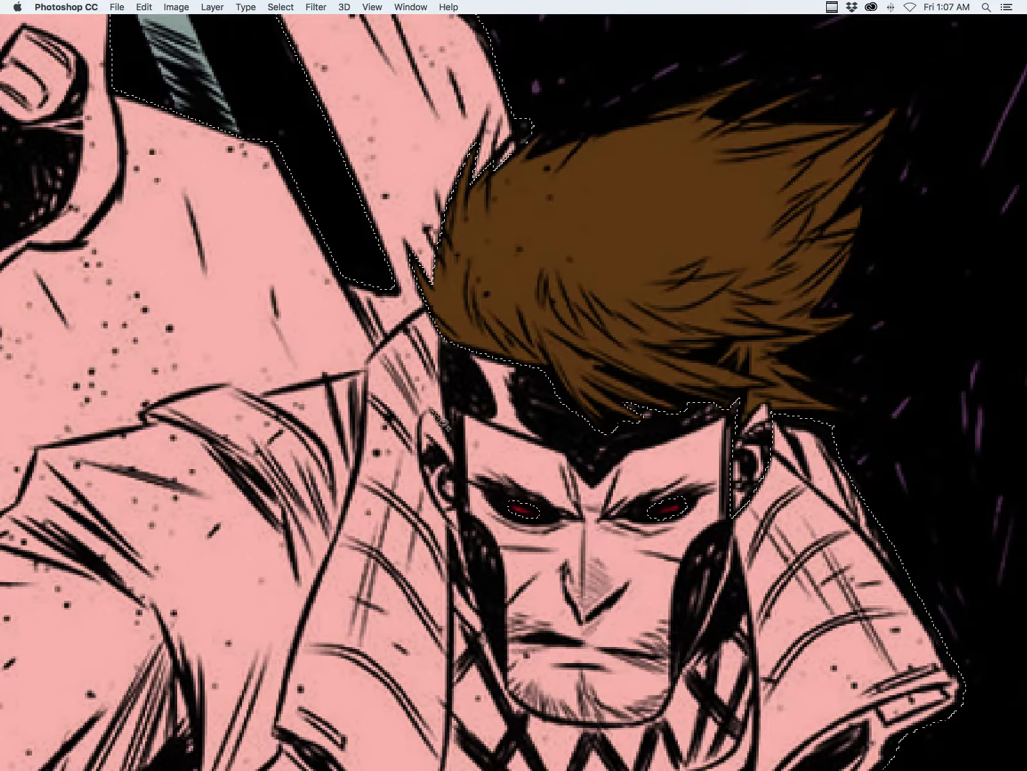
mouse_move(431, 411)
left_mouse_down()
mouse_move(458, 448)
mouse_move(463, 535)
mouse_move(425, 481)
mouse_move(421, 429)
mouse_move(445, 398)
left_mouse_up()
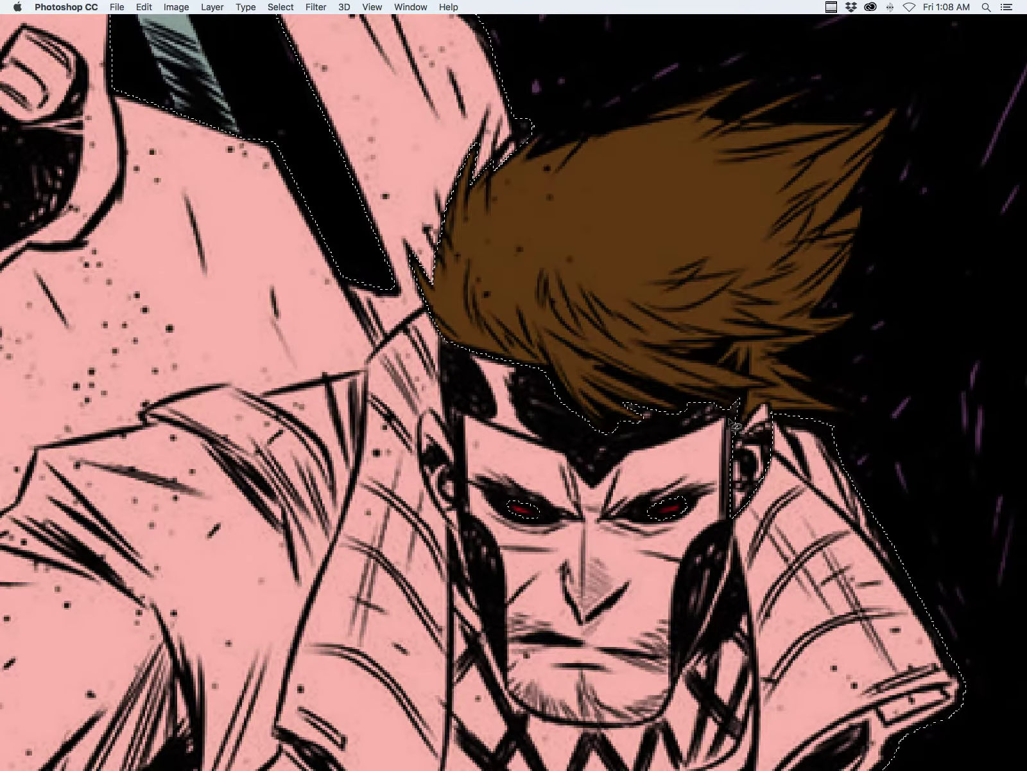
mouse_move(737, 426)
left_mouse_down()
mouse_move(724, 520)
mouse_move(688, 559)
mouse_move(661, 739)
mouse_move(666, 580)
mouse_move(669, 618)
mouse_move(634, 631)
mouse_move(530, 622)
mouse_move(507, 596)
mouse_move(498, 463)
mouse_move(469, 424)
mouse_move(464, 321)
mouse_move(549, 355)
mouse_move(690, 345)
mouse_move(595, 372)
mouse_move(582, 363)
mouse_move(602, 359)
mouse_move(604, 396)
mouse_move(632, 355)
mouse_move(729, 325)
mouse_move(745, 305)
left_mouse_up()
scroll(682, 691, "down", 4)
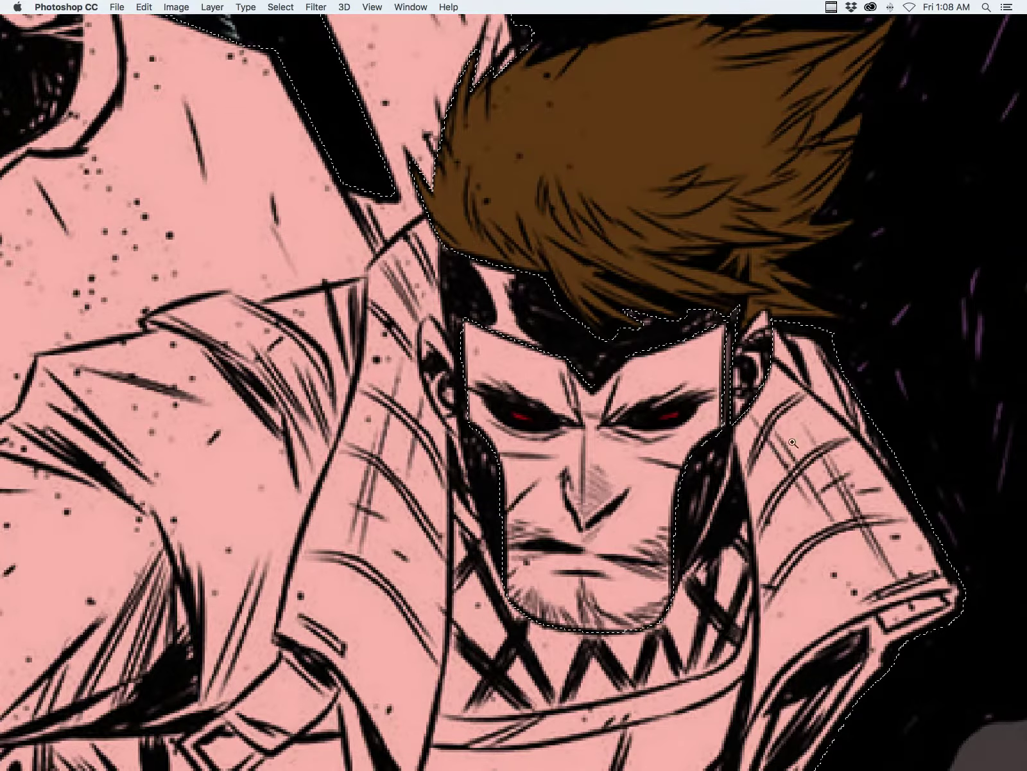
key("super+minus")
key("super+minus")
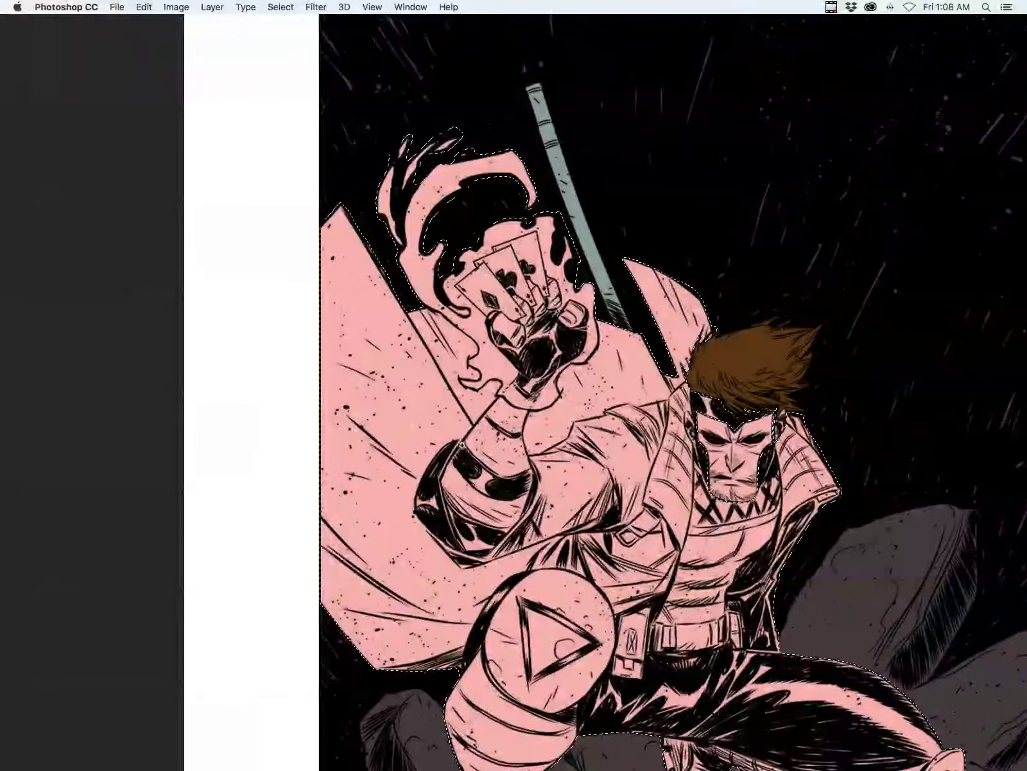
key("Tab")
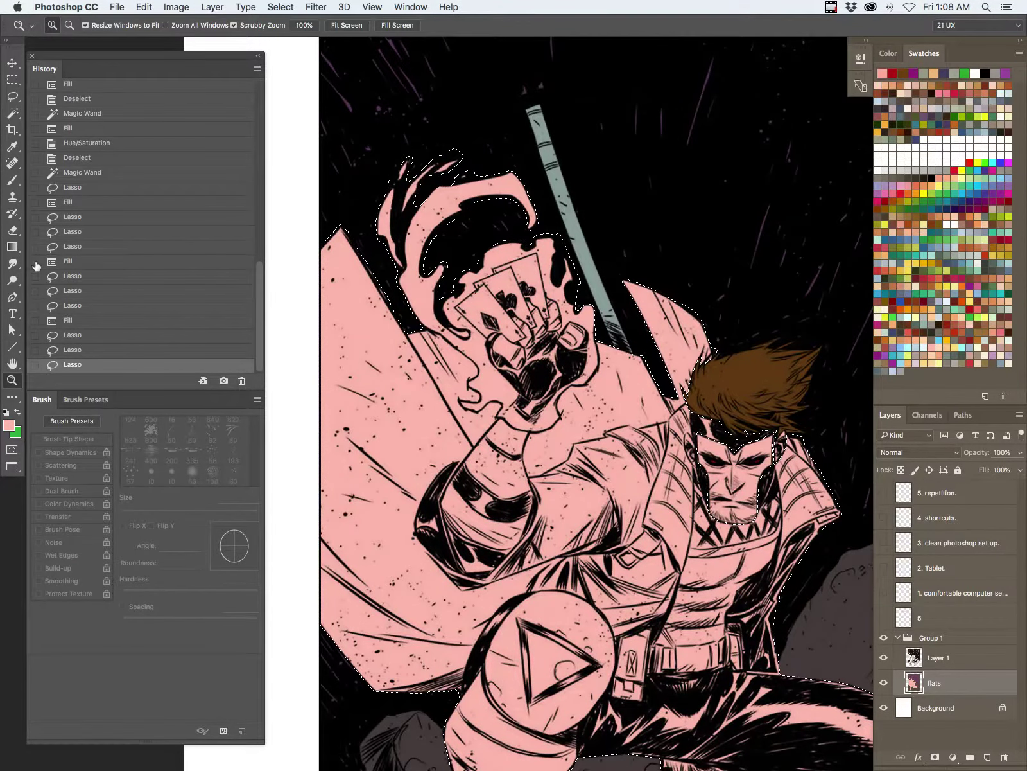
- Subtract the thumb tip of the raised hand from the selection with the regular Lasso
left_click(12, 96)
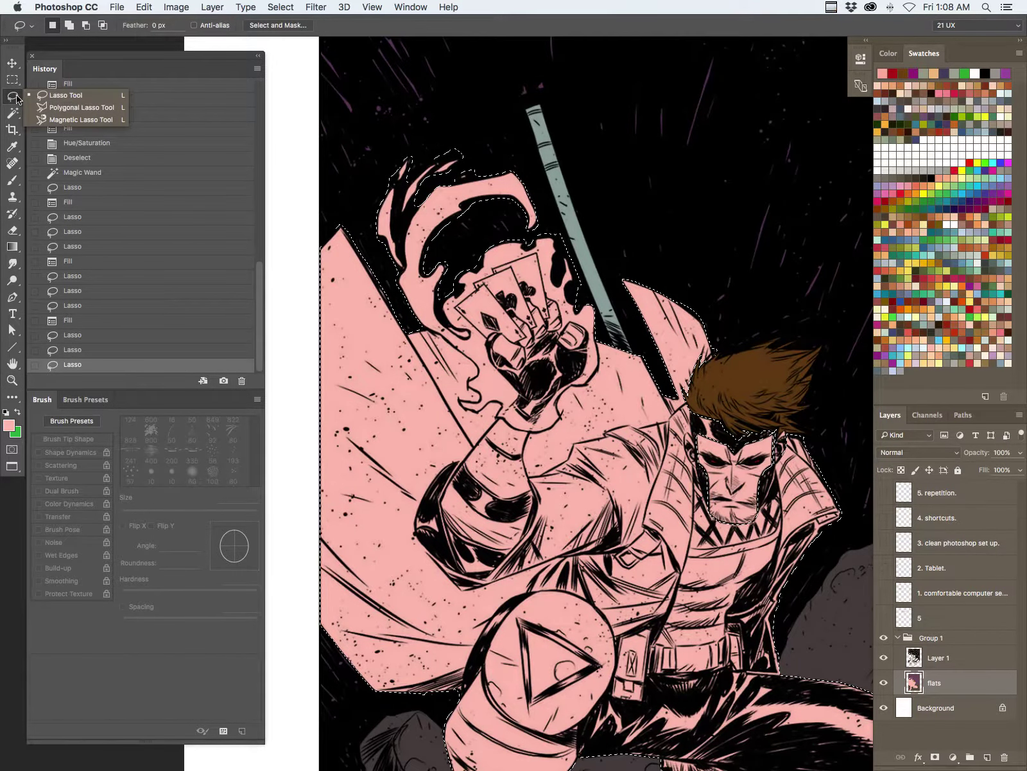
key("z")
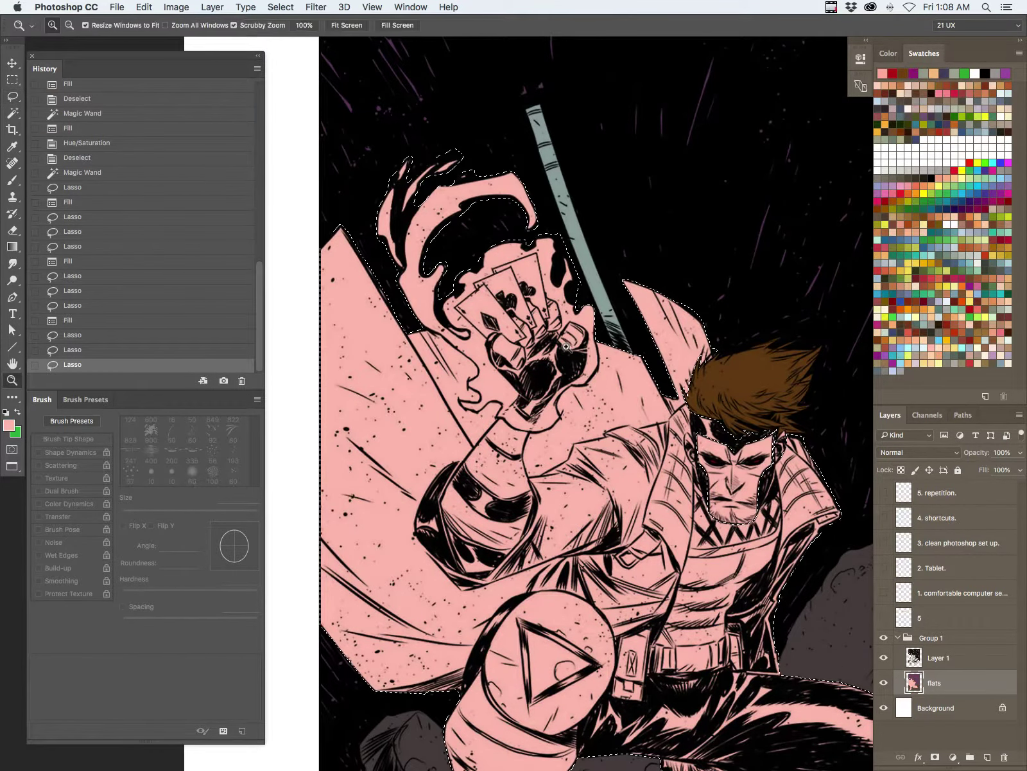
left_click(566, 346)
key("l")
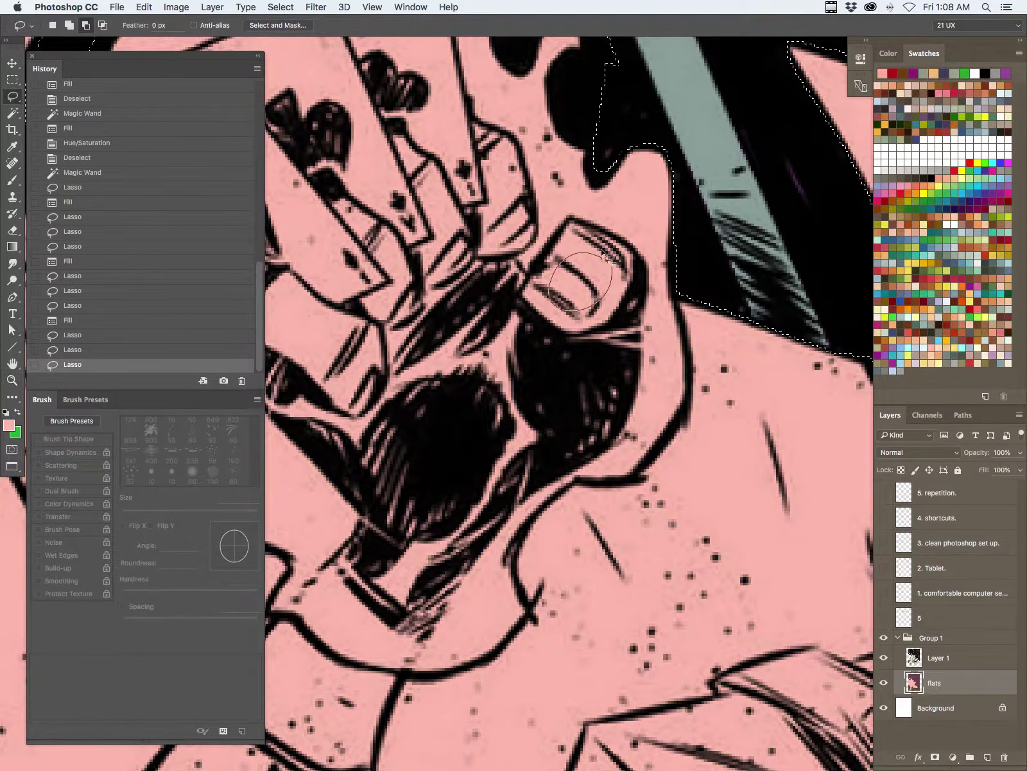
mouse_move(607, 256)
left_mouse_down()
mouse_move(614, 278)
mouse_move(566, 261)
mouse_move(618, 285)
mouse_move(585, 249)
mouse_move(595, 285)
mouse_move(593, 268)
mouse_move(652, 301)
left_mouse_up()
mouse_move(641, 256)
left_mouse_down()
mouse_move(638, 302)
mouse_move(605, 331)
mouse_move(577, 336)
mouse_move(516, 303)
mouse_move(571, 223)
mouse_move(617, 235)
mouse_move(642, 258)
mouse_move(549, 269)
mouse_move(636, 290)
mouse_move(632, 238)
left_mouse_up()
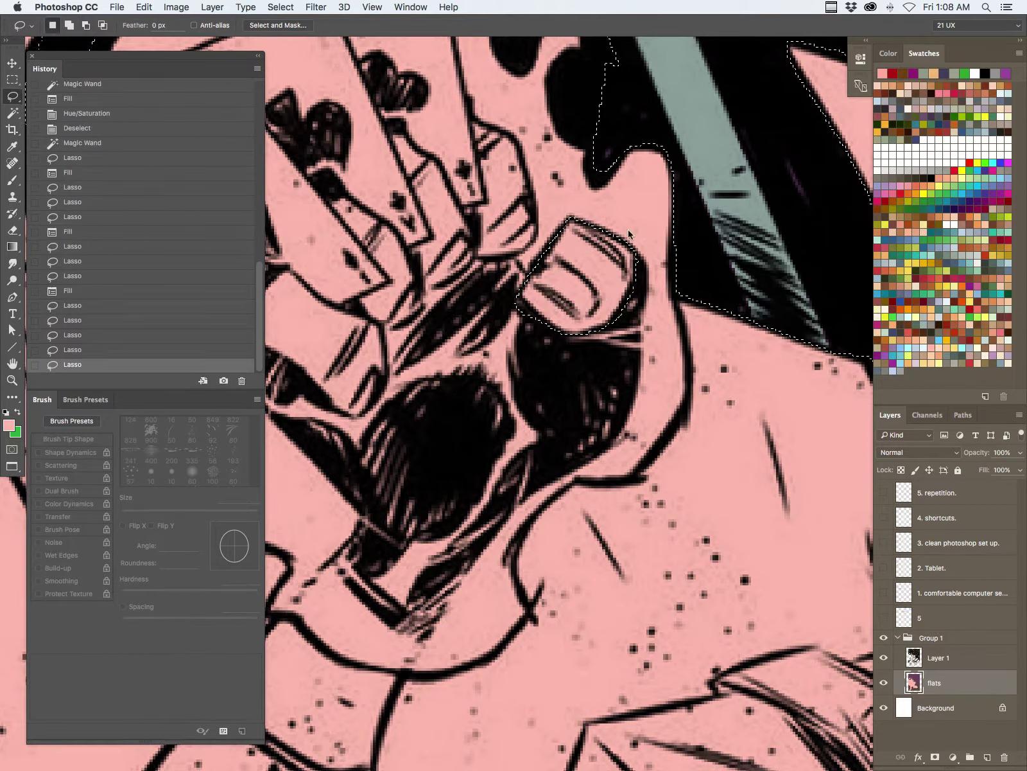
- Hide the panels and subtract the bare fingertips holding the playing cards from the selection with the Lasso
key("Tab")
scroll(578, 289, "up", 5)
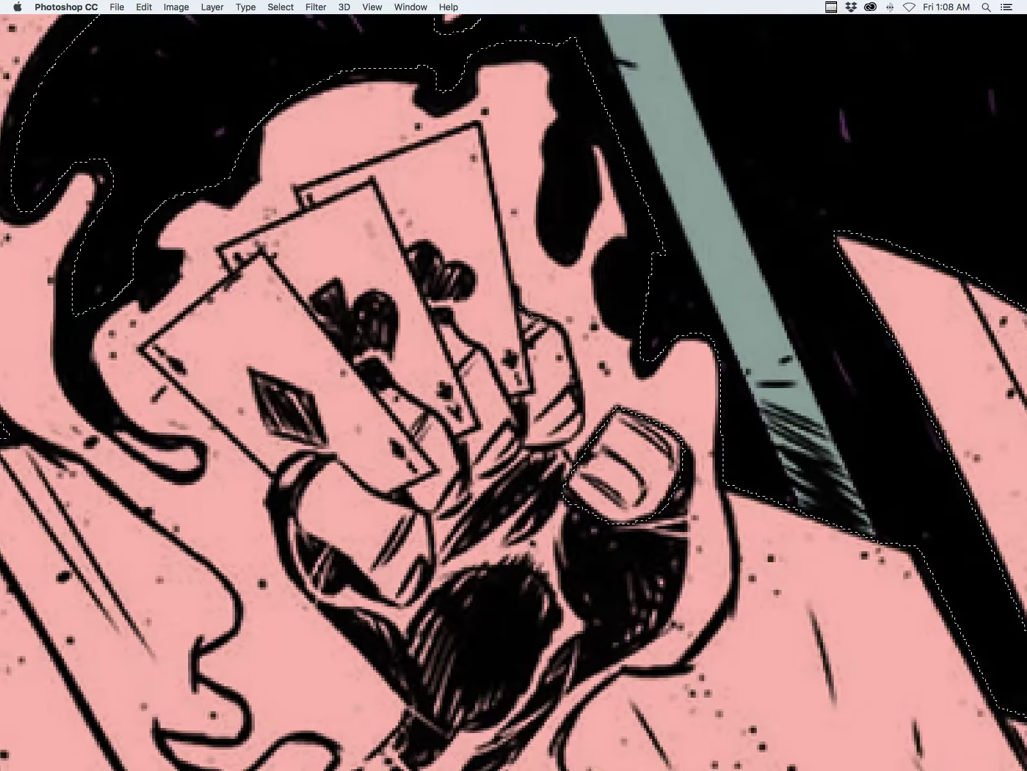
mouse_move(521, 307)
left_mouse_down()
mouse_move(562, 328)
mouse_move(587, 422)
mouse_move(580, 436)
mouse_move(536, 451)
mouse_move(522, 445)
mouse_move(520, 396)
mouse_move(533, 384)
mouse_move(519, 308)
left_mouse_up()
mouse_move(479, 352)
left_mouse_down()
mouse_move(519, 416)
mouse_move(578, 385)
mouse_move(531, 442)
mouse_move(455, 456)
mouse_move(454, 437)
mouse_move(481, 432)
mouse_move(439, 319)
left_mouse_up()
mouse_move(388, 386)
left_mouse_down()
mouse_move(446, 479)
mouse_move(402, 489)
mouse_move(418, 489)
mouse_move(405, 489)
mouse_move(417, 509)
mouse_move(461, 529)
mouse_move(454, 577)
mouse_move(459, 543)
mouse_move(434, 521)
mouse_move(449, 522)
mouse_move(492, 410)
mouse_move(432, 519)
mouse_move(438, 567)
mouse_move(424, 593)
mouse_move(401, 608)
mouse_move(386, 601)
mouse_move(311, 540)
left_mouse_up()
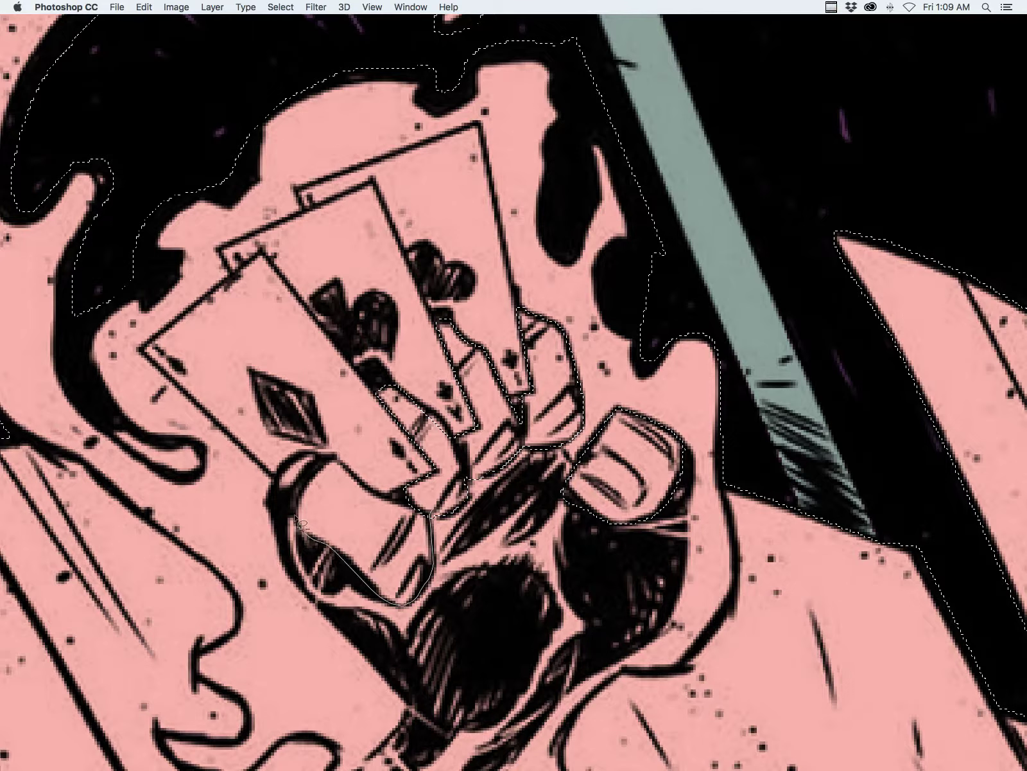
mouse_move(334, 464)
left_mouse_down()
mouse_move(377, 504)
mouse_move(371, 495)
mouse_move(431, 513)
left_mouse_up()
mouse_move(559, 425)
left_mouse_down()
mouse_move(532, 461)
mouse_move(503, 467)
left_mouse_up()
- Cycle through the screen modes back to full screen with the menu bar, and restore the panels
key("f")
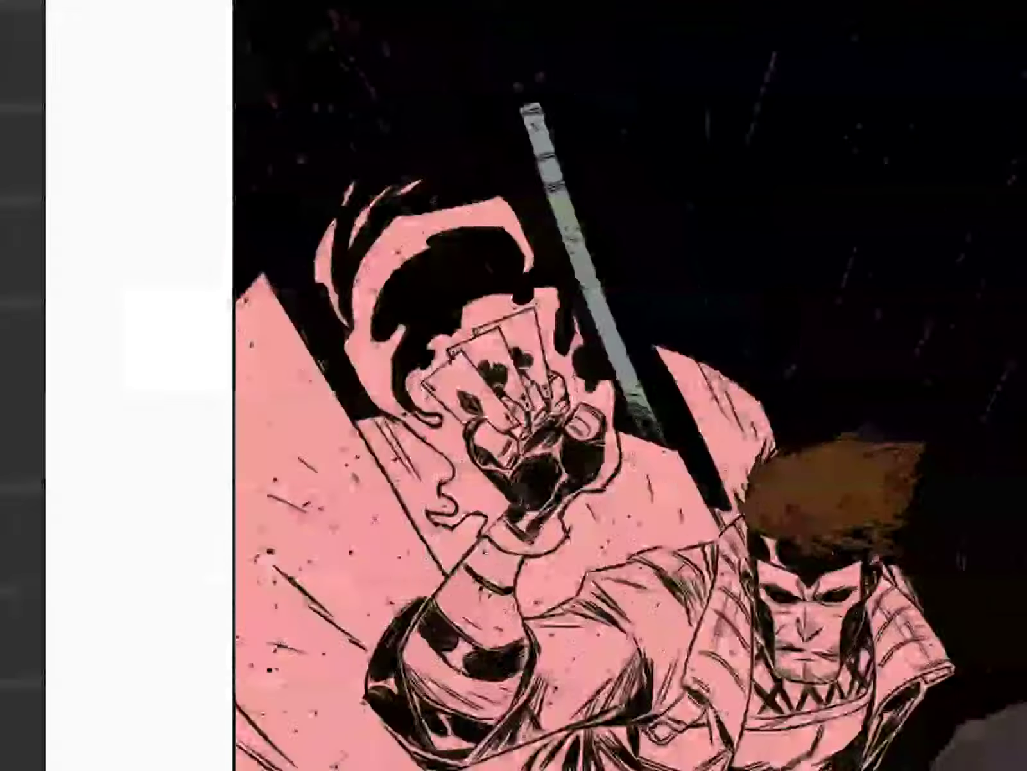
key("f")
key("Tab")
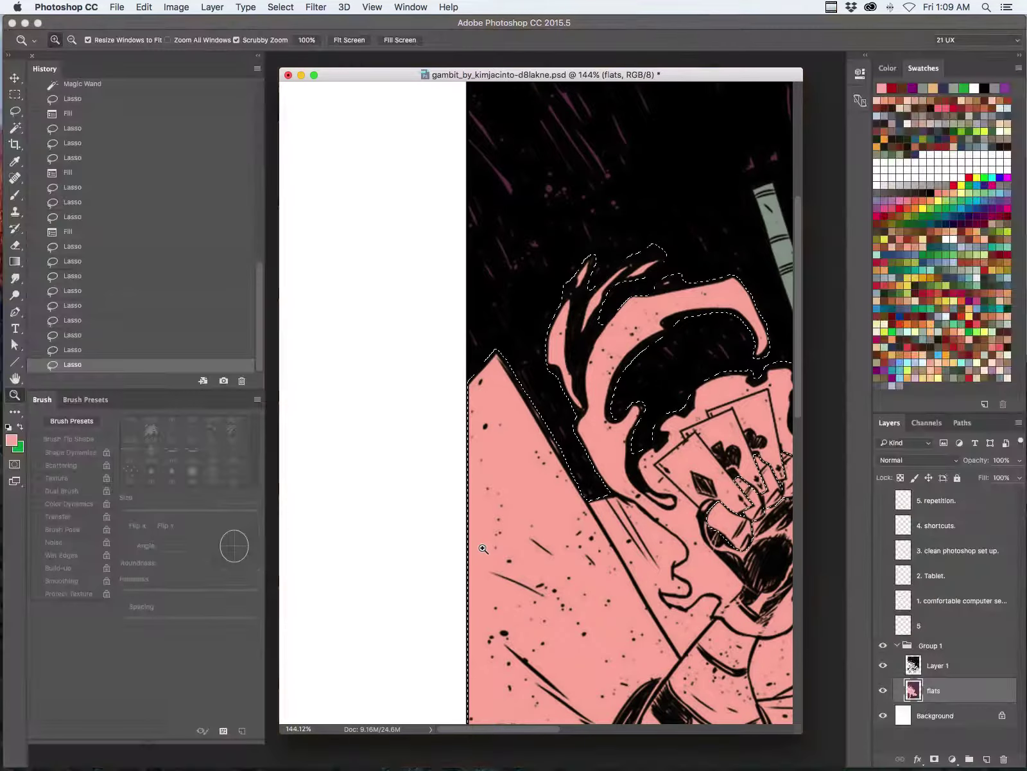
key("f")
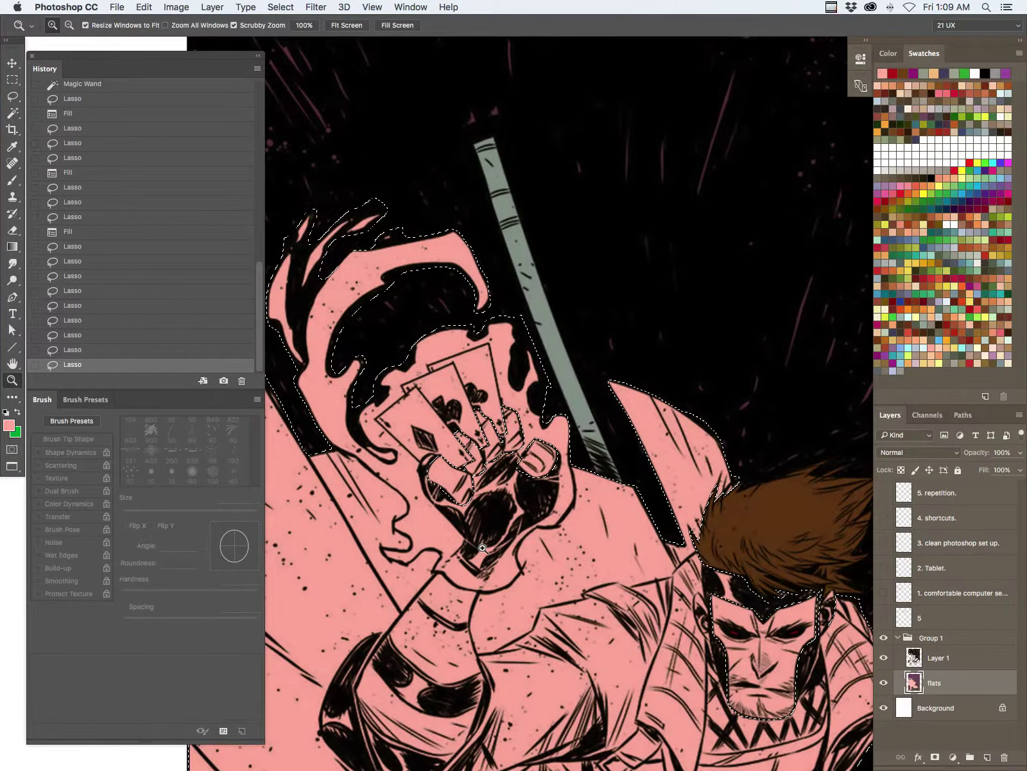
- Hide the selection edges and swap the collapsed Group 1 artwork for the "1. comfortable computer setup" text layer
key("ctrl+d")
left_click(897, 637)
left_click_drag(918, 638, 906, 661)
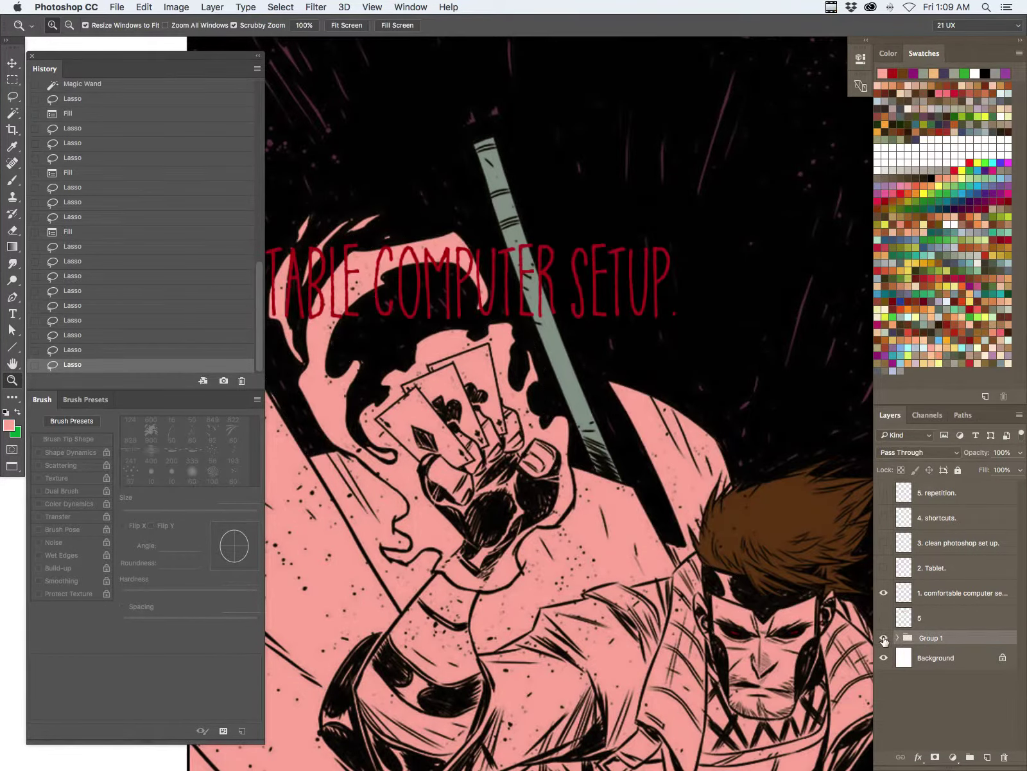
left_click(884, 638)
left_click(630, 450, "alt")
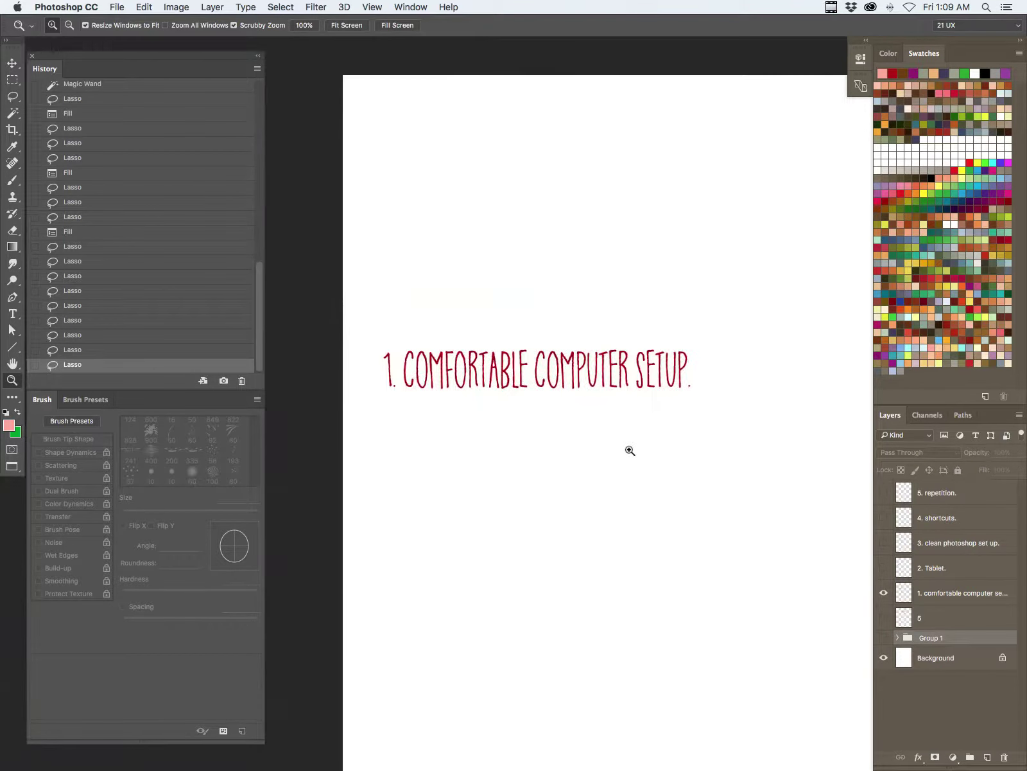
- Show the remaining tip layers "2. Tablet.", "3. clean photoshop set up.", "4. shortcuts." and "5. repetition." below the first tip
left_click(887, 569)
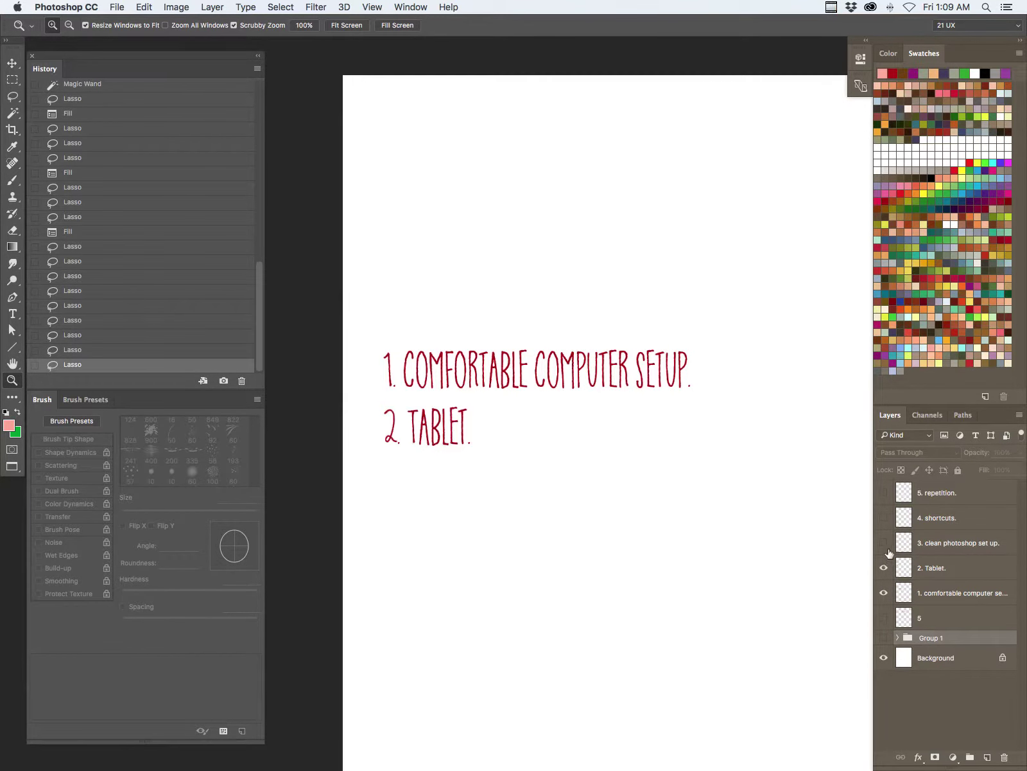
left_click(884, 544)
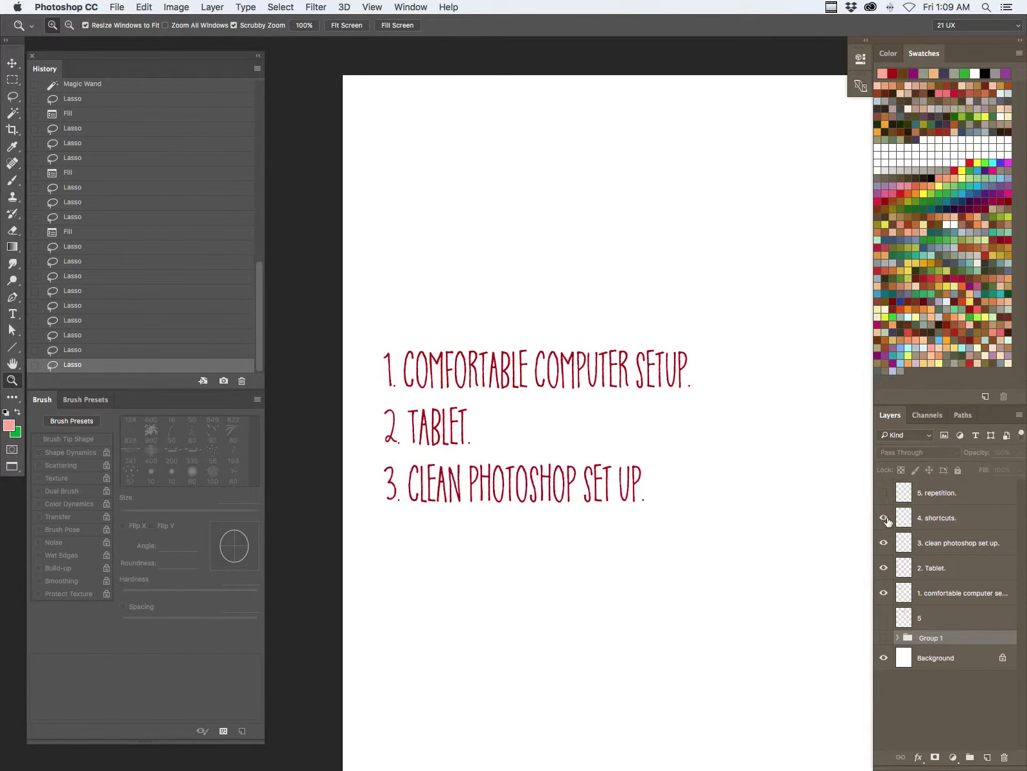
left_click(884, 492)
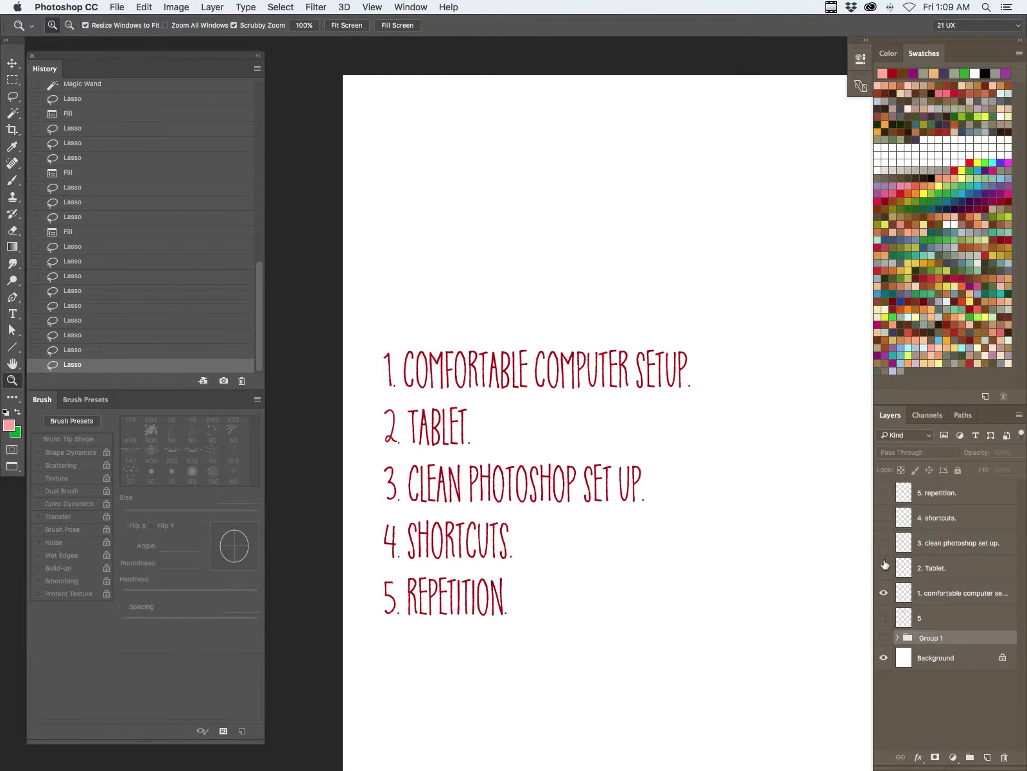
- Hide the numbered tip text layers and show the Group 1 artwork again
left_click(884, 657, "alt")
left_click(884, 637)
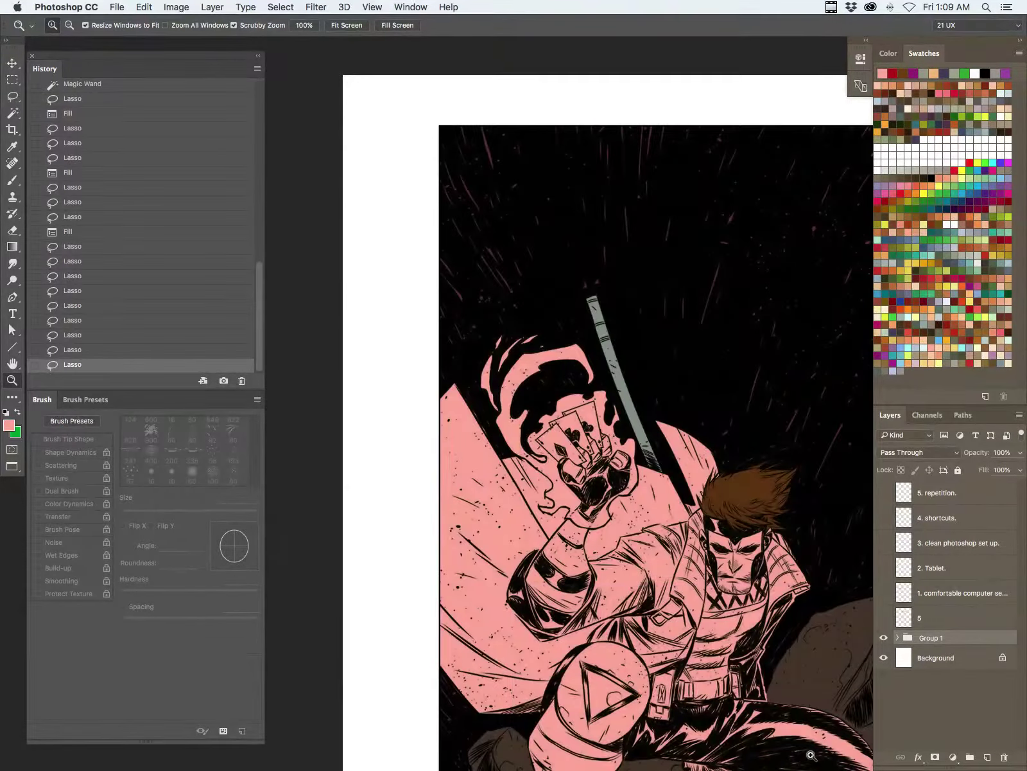
left_click(626, 467)
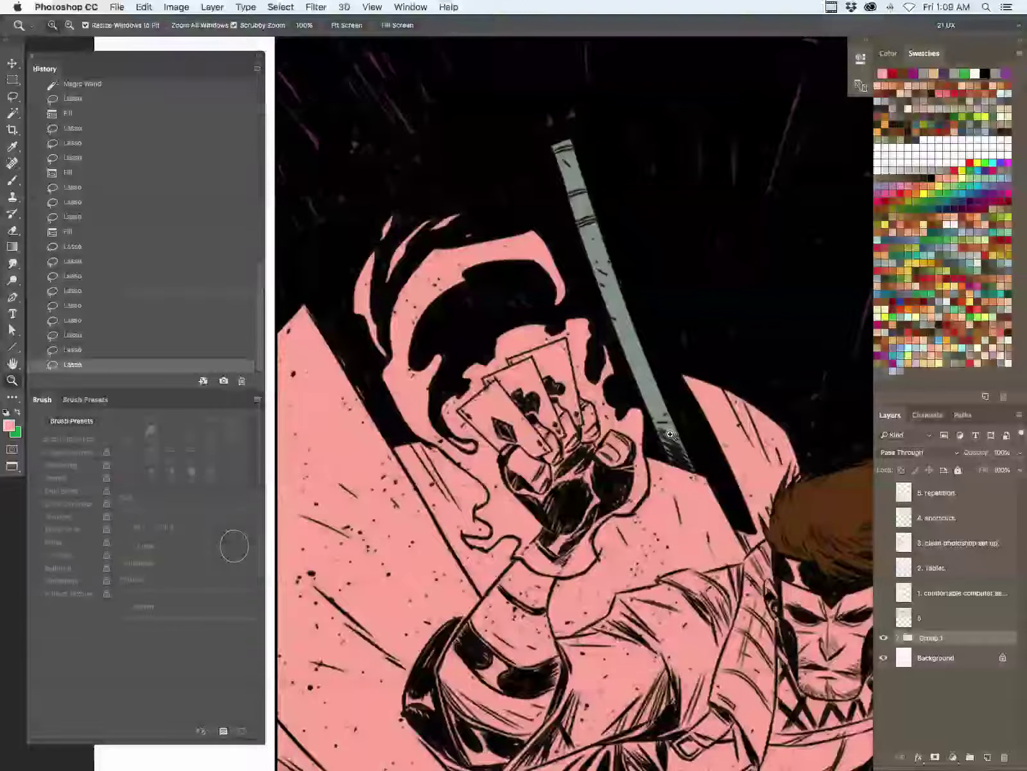
- Expand Group 1 and fill the selected figure on the flats layer with a pale blue swatch
left_click(955, 295)
key("alt+BackSpace")
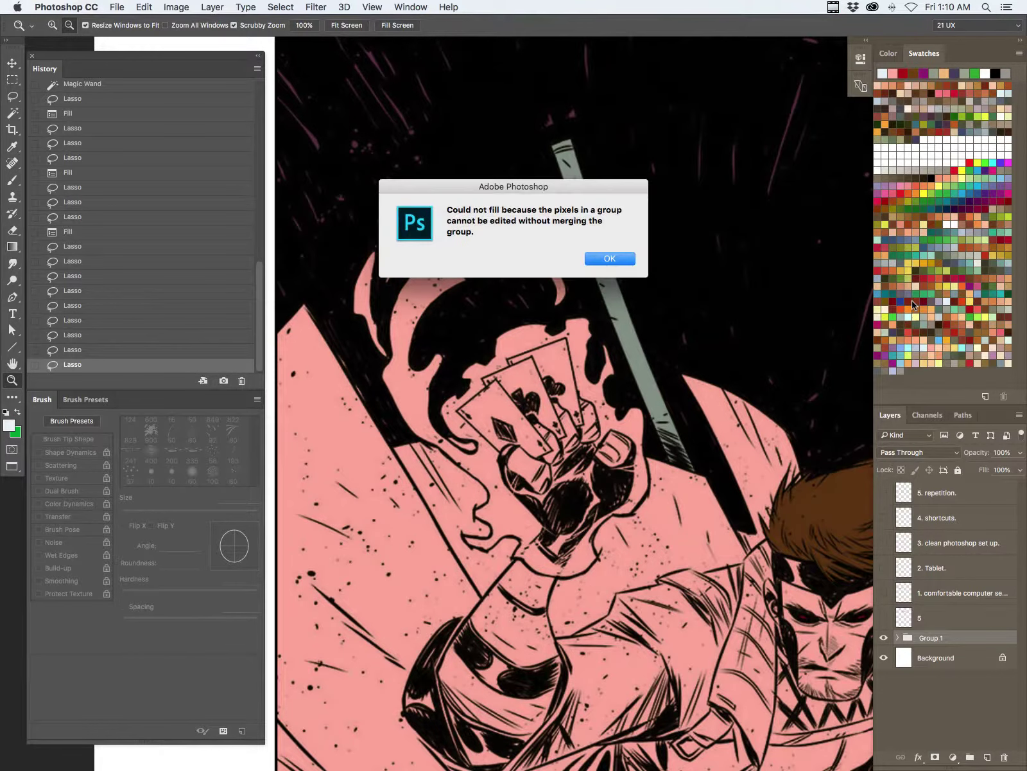
left_click(607, 258)
left_click(897, 637)
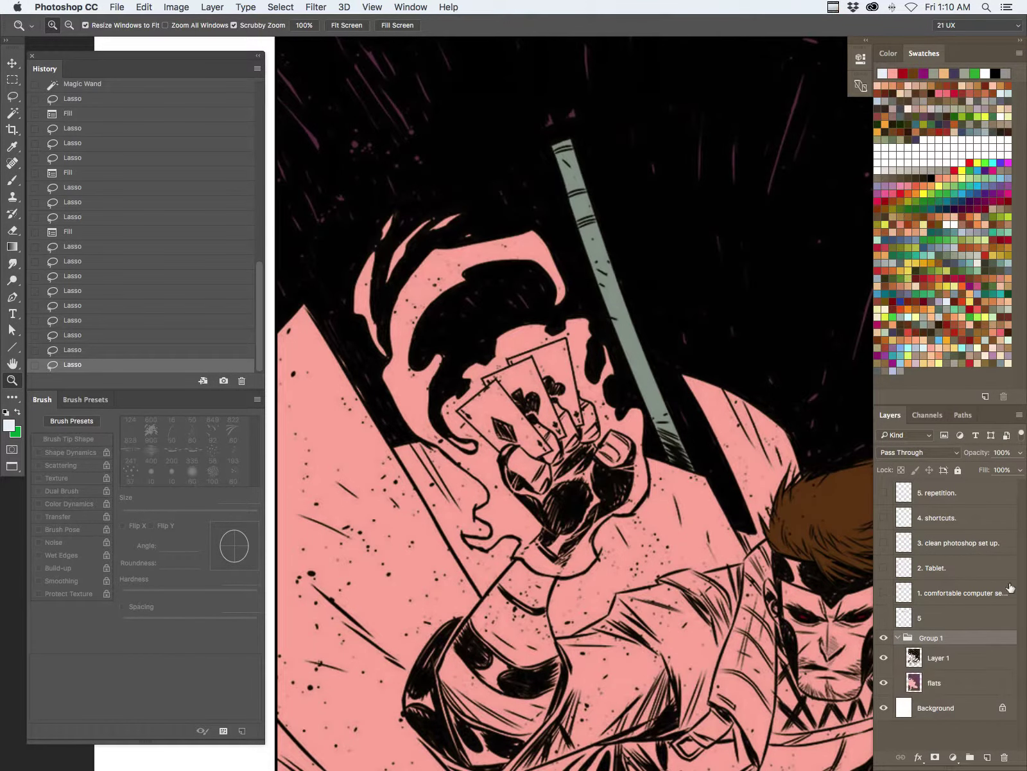
left_click(899, 692)
key("alt+BackSpace")
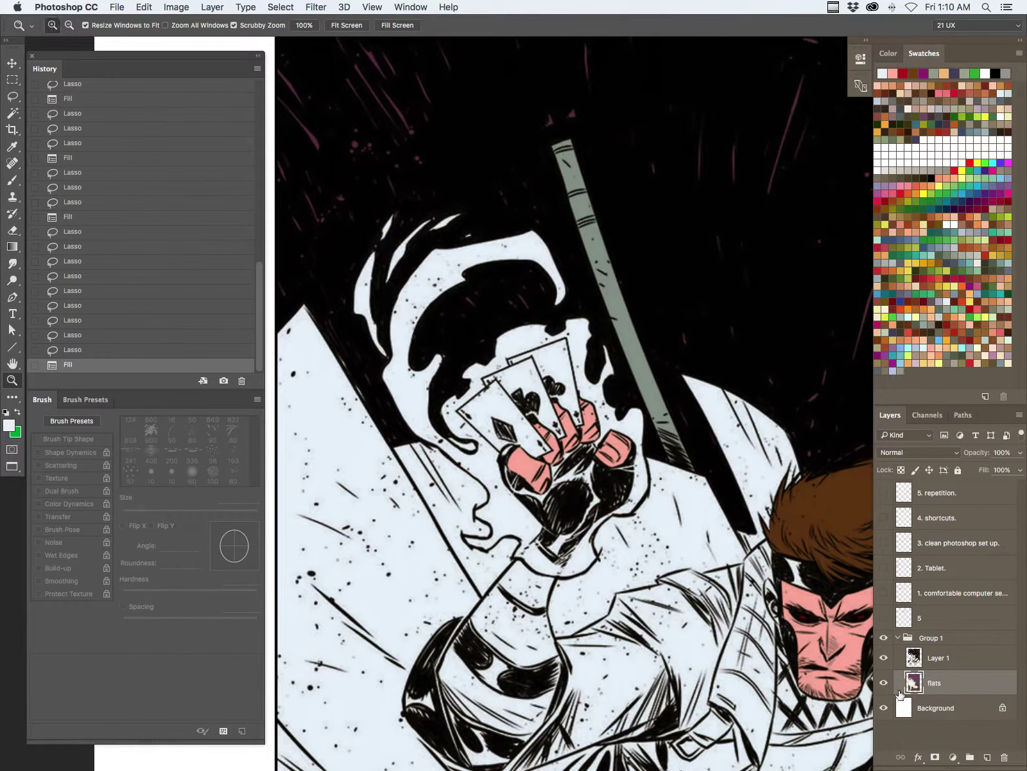
- Invert the selection around the fingertips and sample their pink as the painting colour
left_click(574, 393)
key("l")
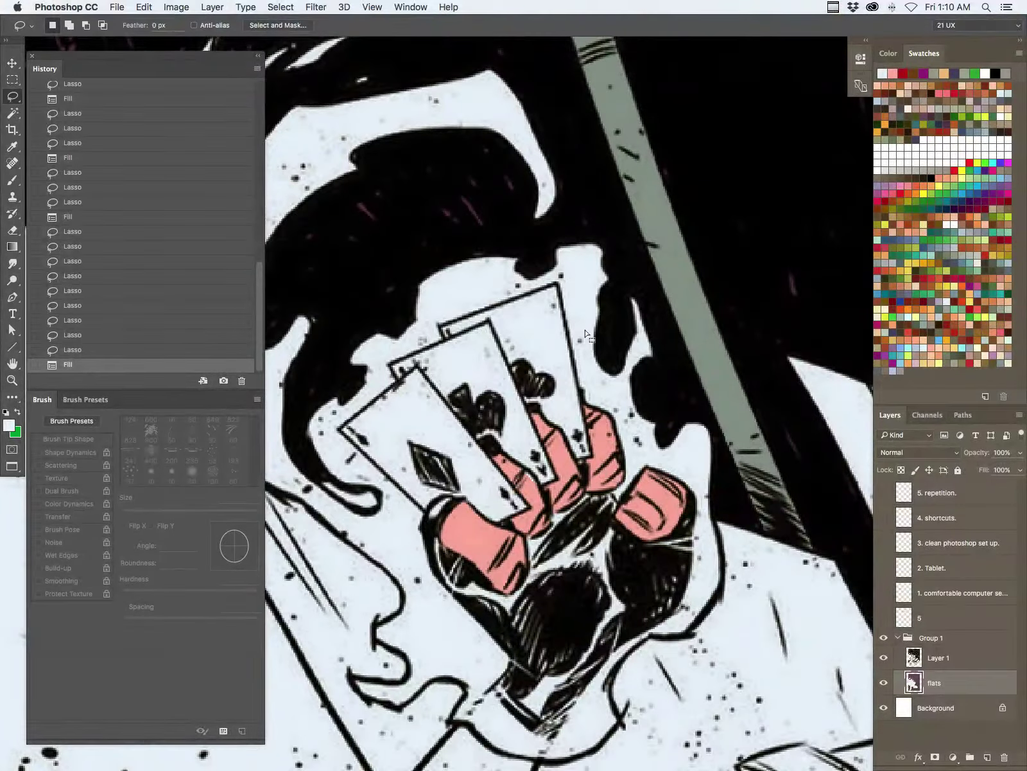
key("shift+super+i")
key("z")
left_click(555, 443)
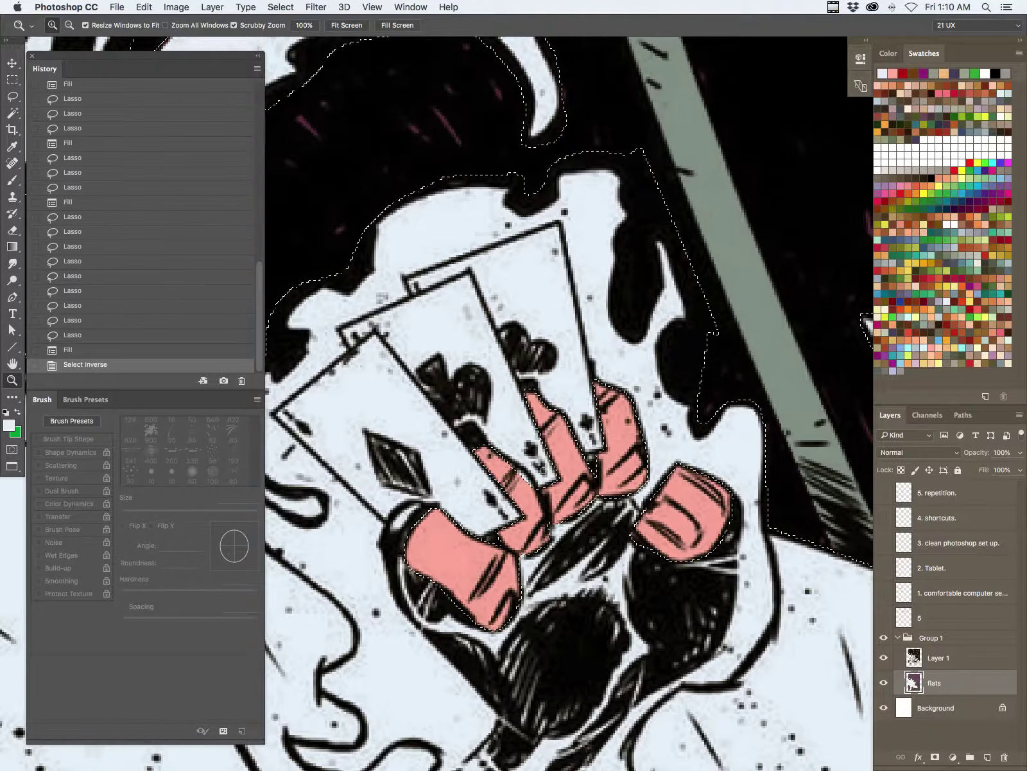
key("b")
left_click(457, 562, "alt")
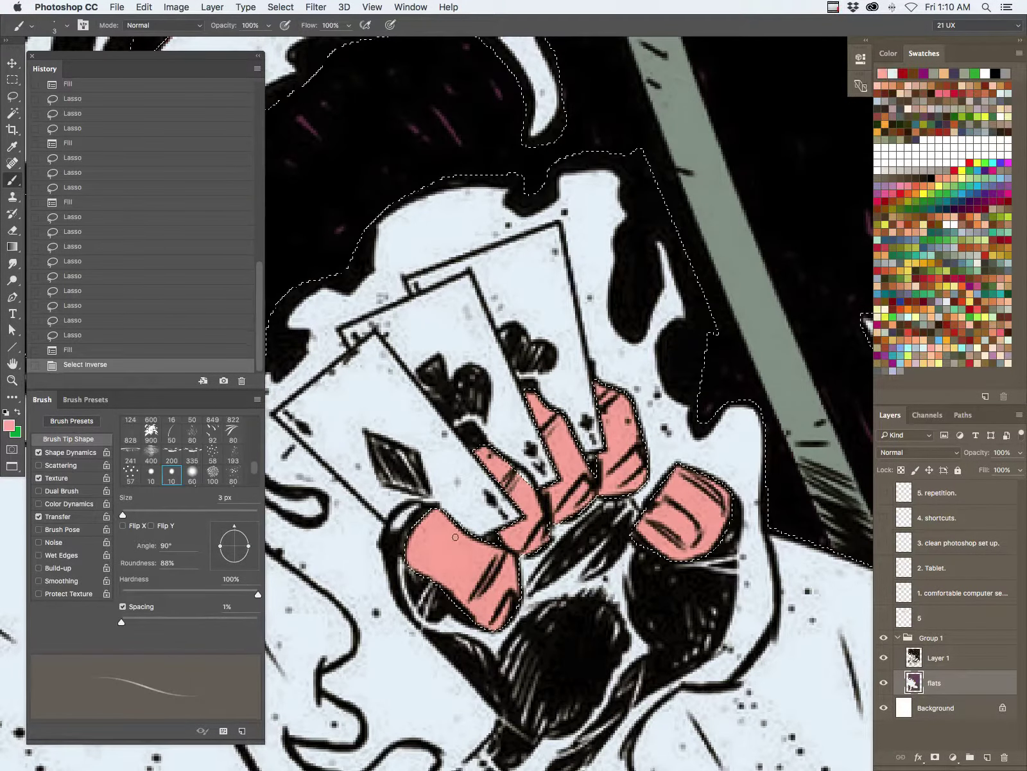
- Reduce the Pencil to 5 px, reverse the selection, touch up the fingertip beside the front card in pink, and invert the selection again
key("shift+b")
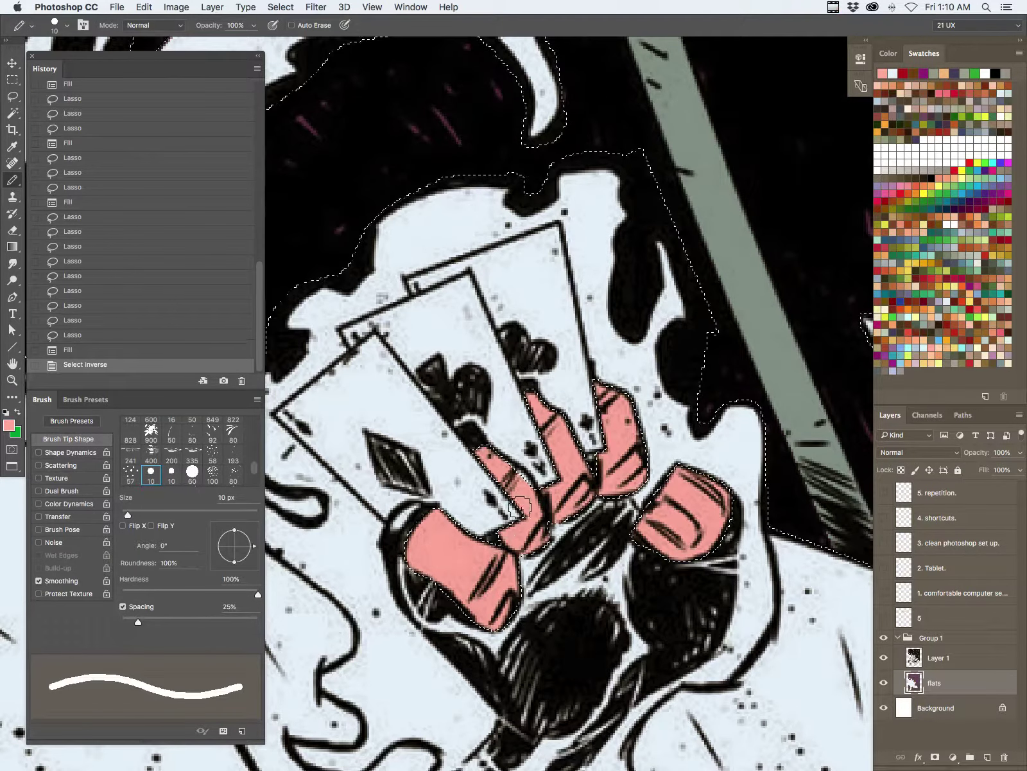
key("bracketleft")
key("bracketleft")
key("bracketleft")
key("bracketleft")
key("bracketleft")
key("shift+super+i")
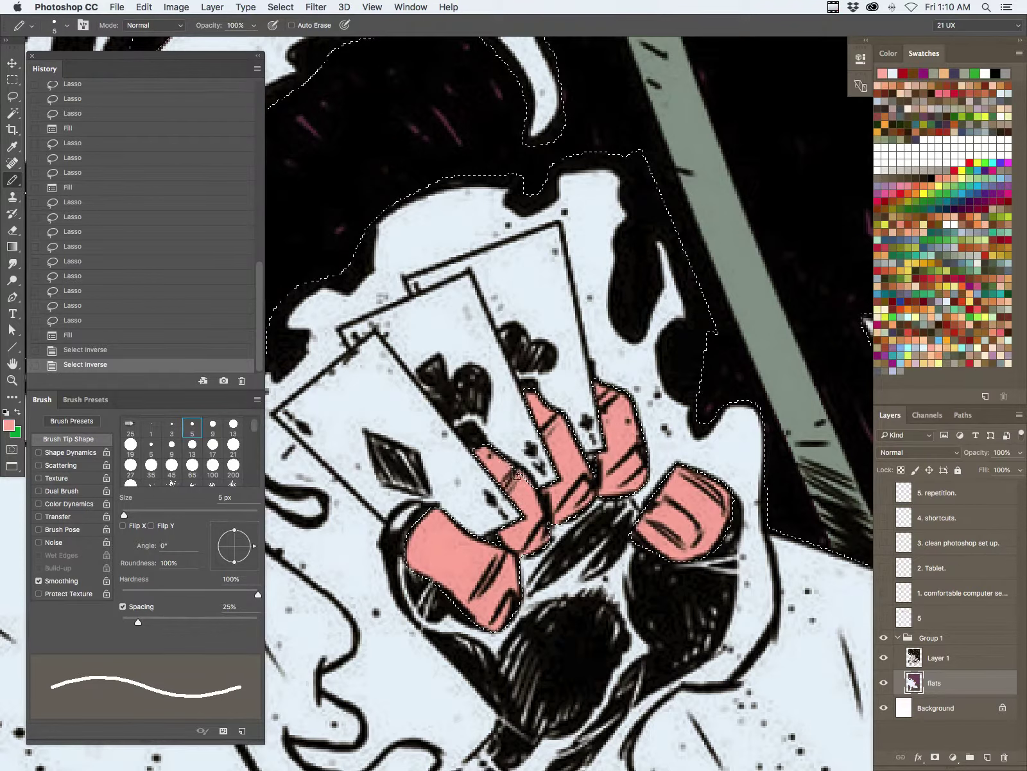
left_click_drag(508, 468, 516, 486)
key("shift+super+i")
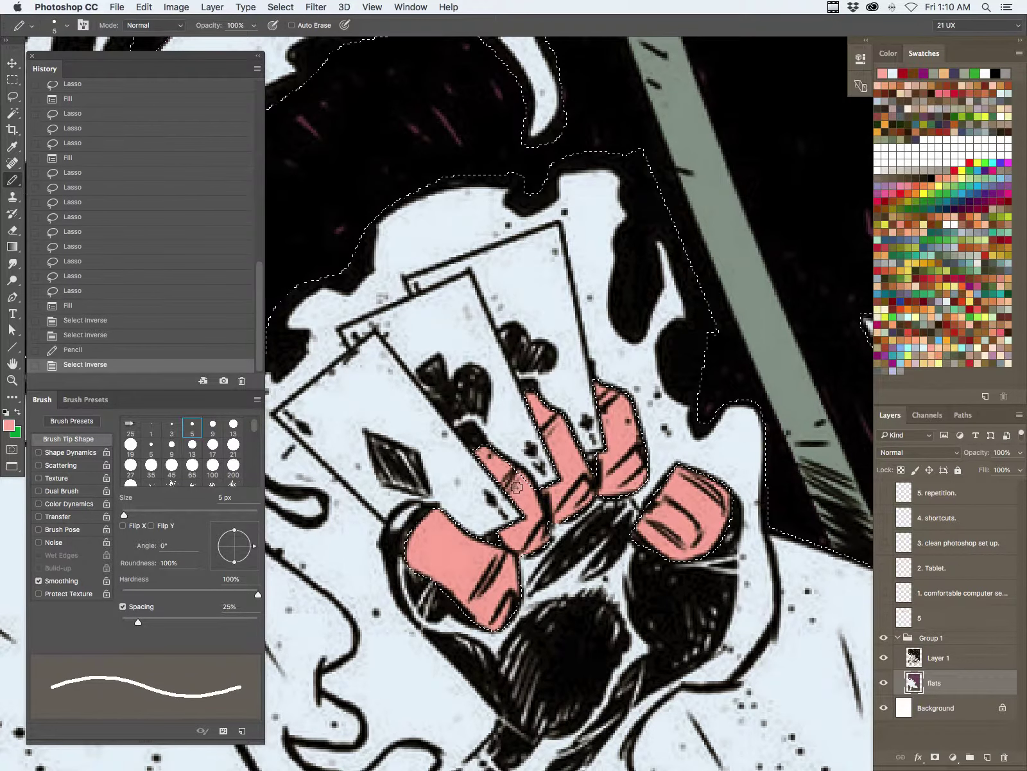
- Clear the current selection and select the pale blue figure areas with the Magic Wand
key("w")
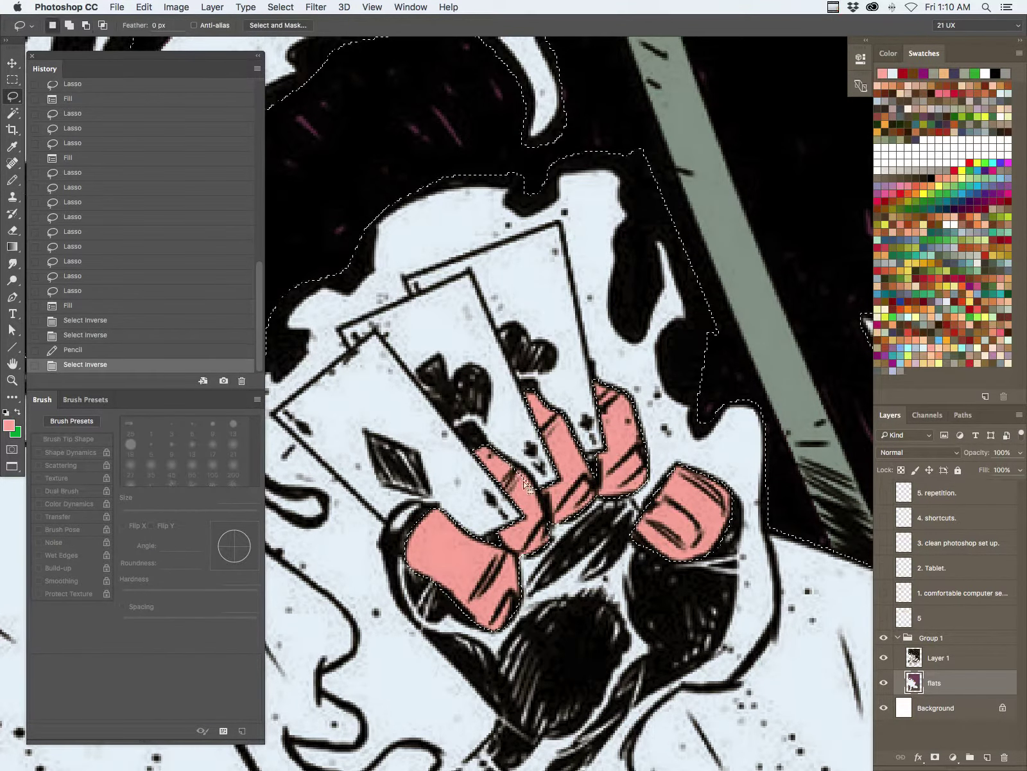
left_click(523, 483, "alt")
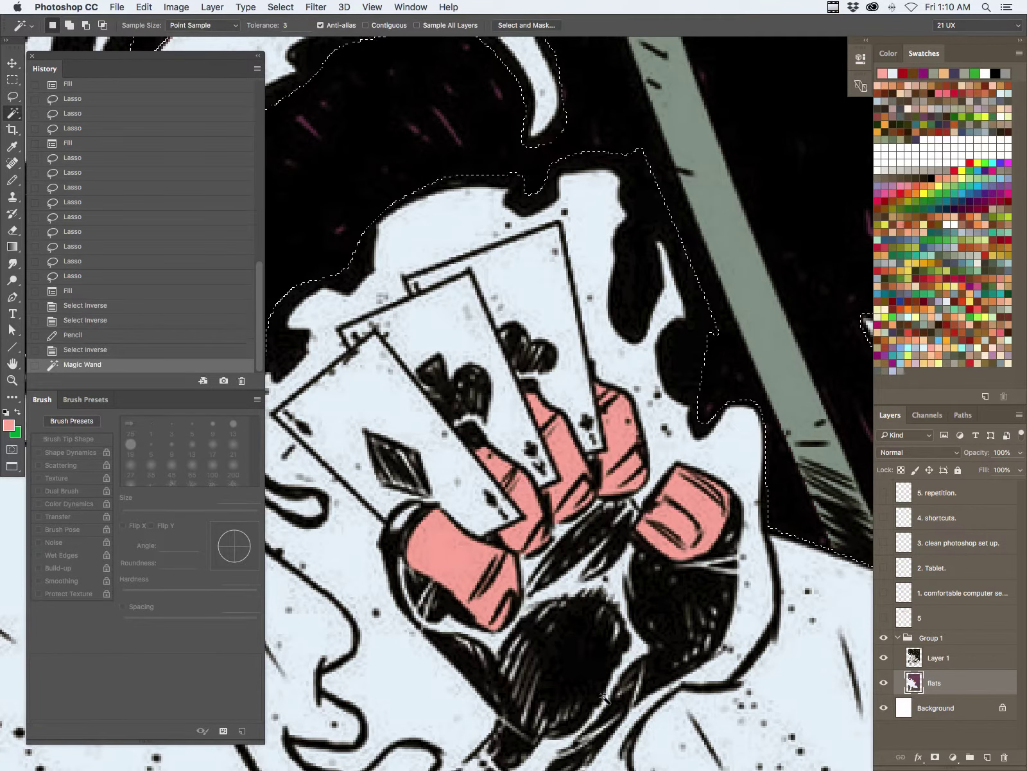
key("z")
left_click_drag(713, 417, 644, 524)
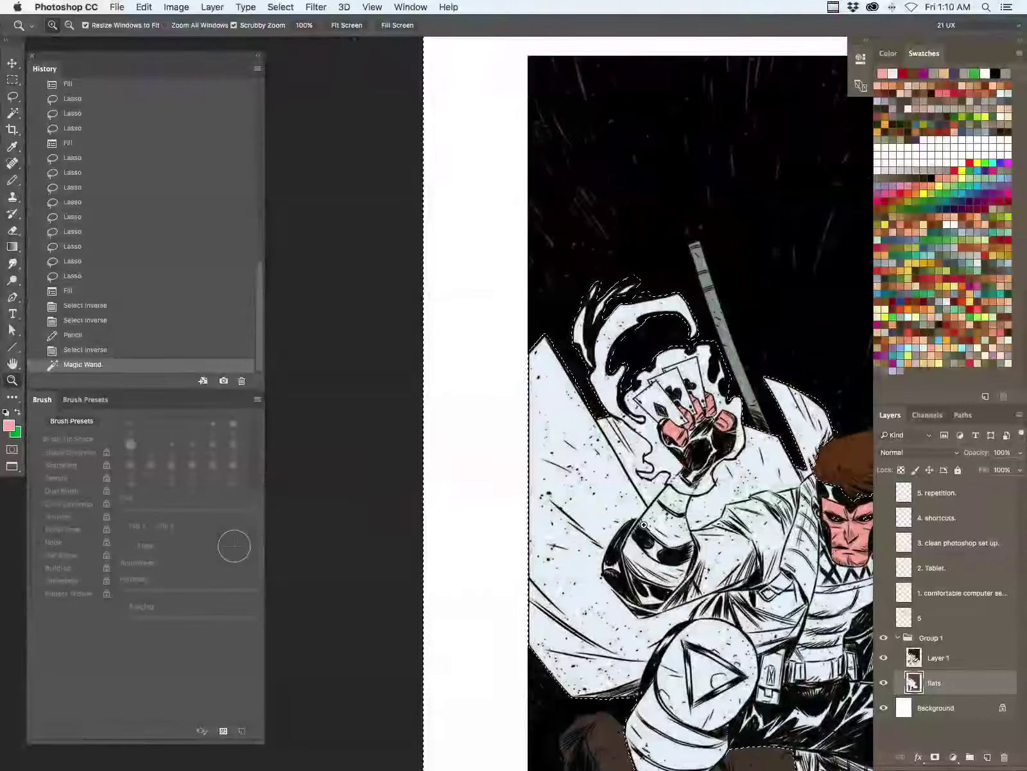
key("super+d")
key("w")
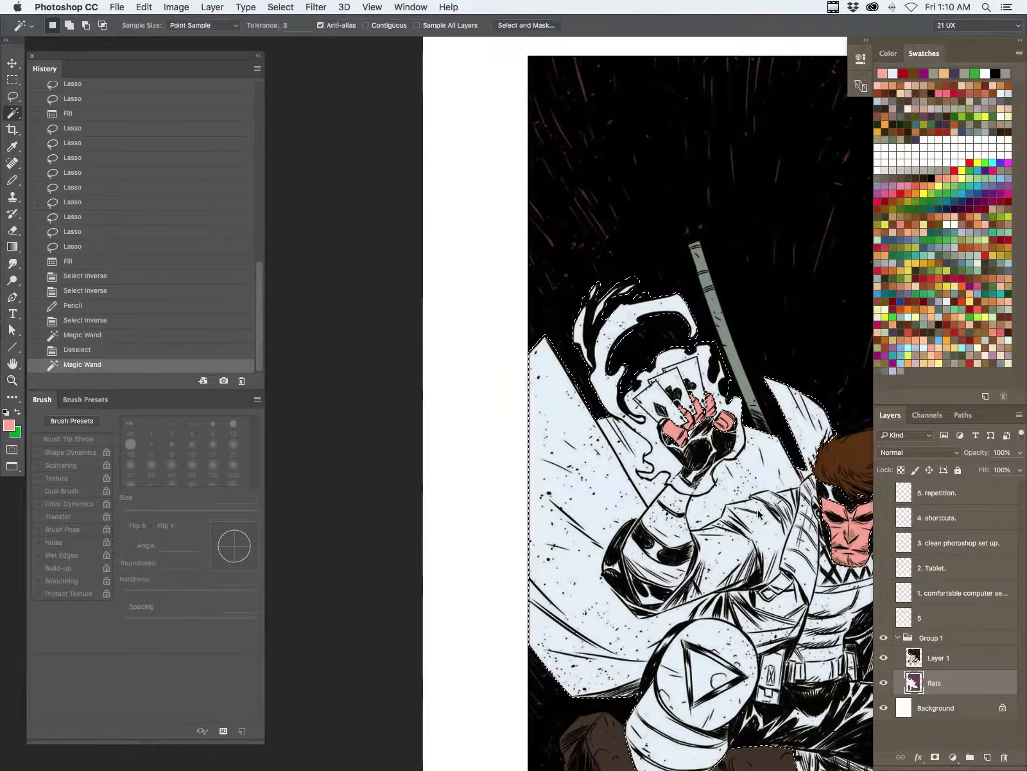
left_click(759, 512)
- Subtract the playing cards from the figure selection with the Lasso, and subtract the finger colour with the Magic Wand
key("z")
left_click_drag(685, 411, 764, 414)
key("l")
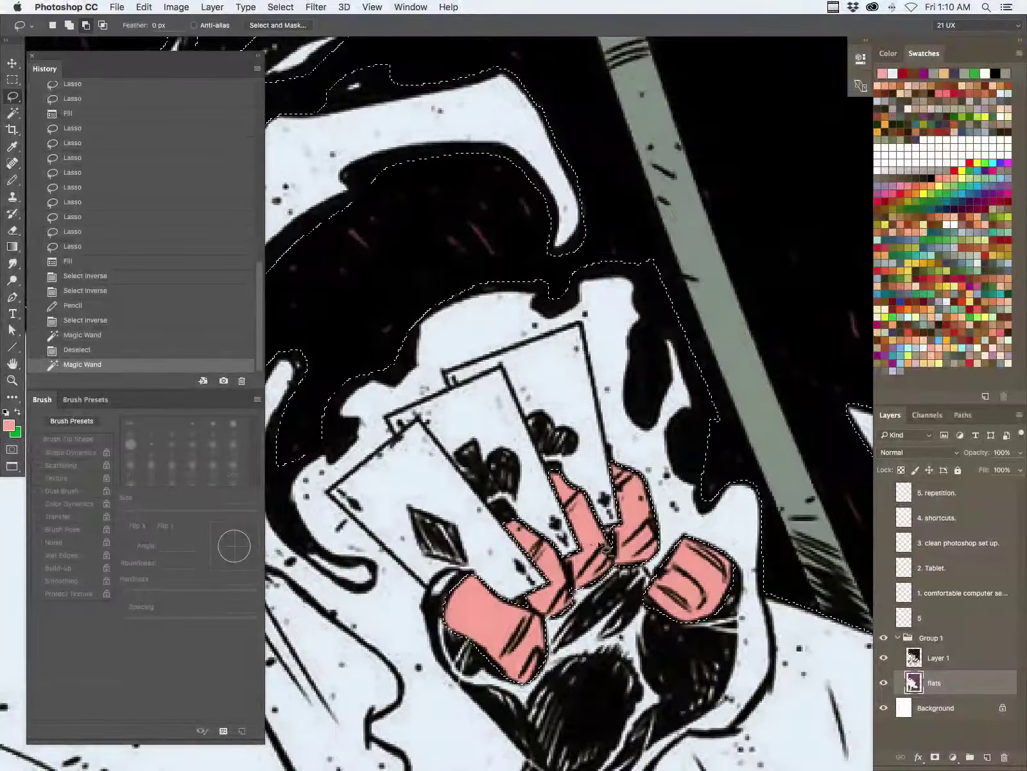
mouse_move(617, 529)
left_mouse_down()
mouse_move(584, 326)
mouse_move(447, 375)
mouse_move(445, 398)
mouse_move(402, 413)
mouse_move(402, 445)
mouse_move(332, 493)
mouse_move(435, 596)
mouse_move(448, 577)
mouse_move(468, 575)
mouse_move(524, 620)
mouse_move(510, 616)
mouse_move(518, 602)
mouse_move(562, 592)
mouse_move(594, 549)
mouse_move(589, 472)
mouse_move(546, 457)
mouse_move(565, 495)
mouse_move(556, 519)
left_mouse_up()
key("z")
key("l")
mouse_move(492, 518)
left_mouse_down()
mouse_move(468, 515)
mouse_move(513, 561)
left_mouse_up()
key("w")
left_click(580, 516)
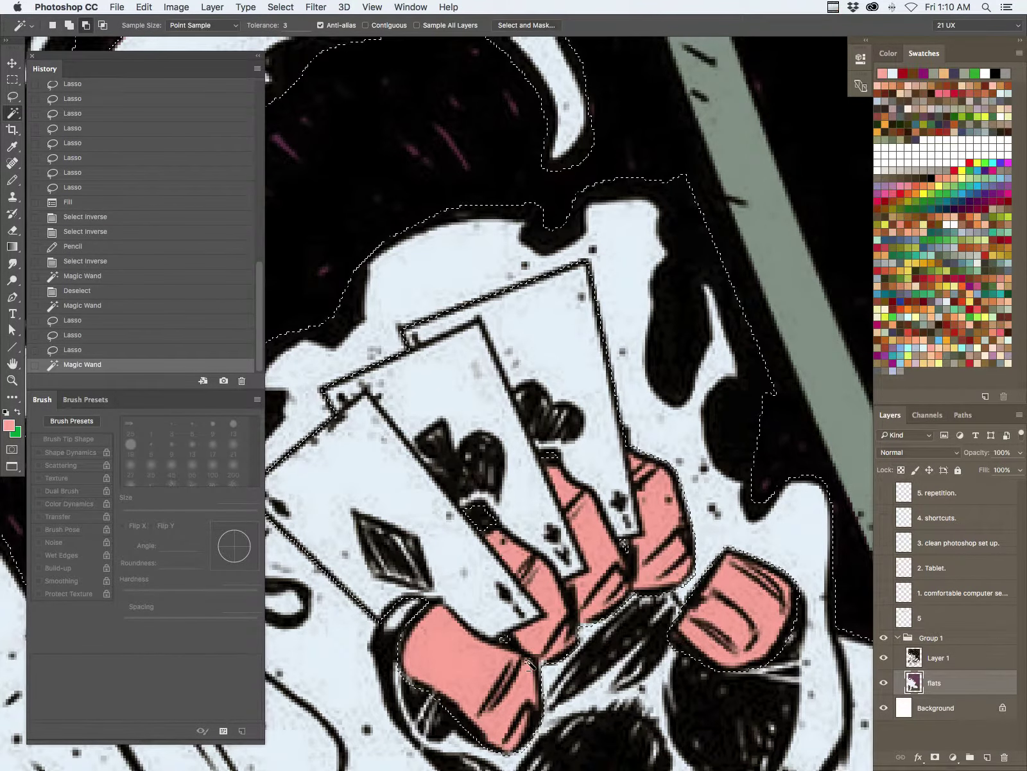
key("z")
left_click_drag(580, 515, 649, 586)
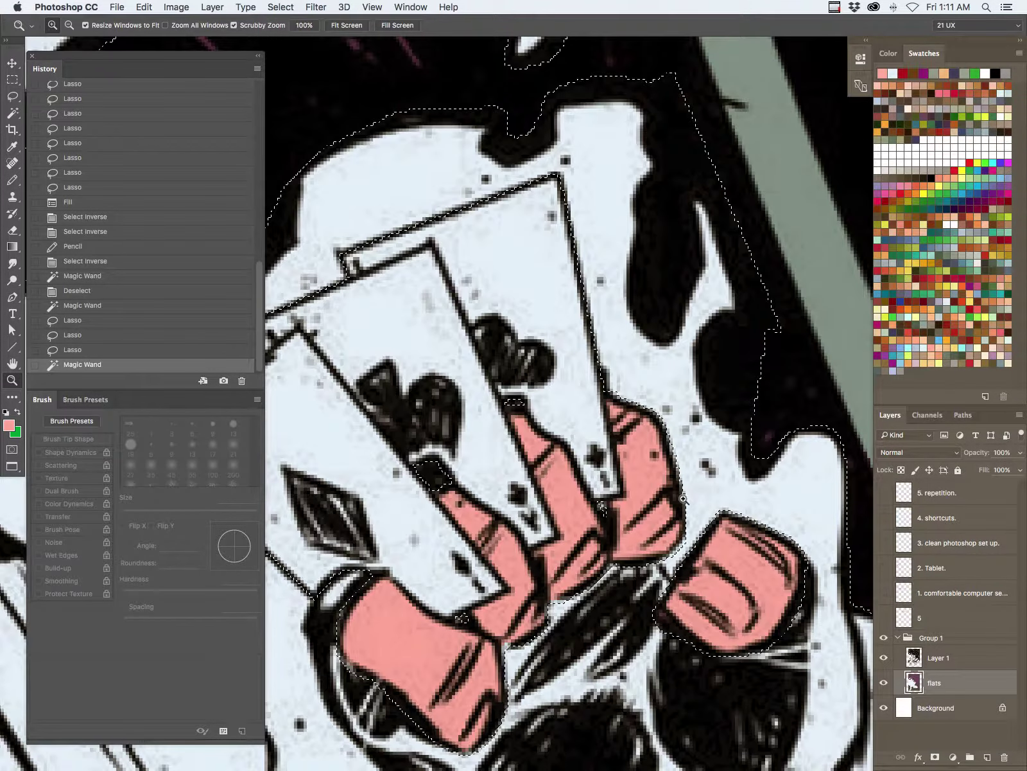
left_click(649, 585, "alt")
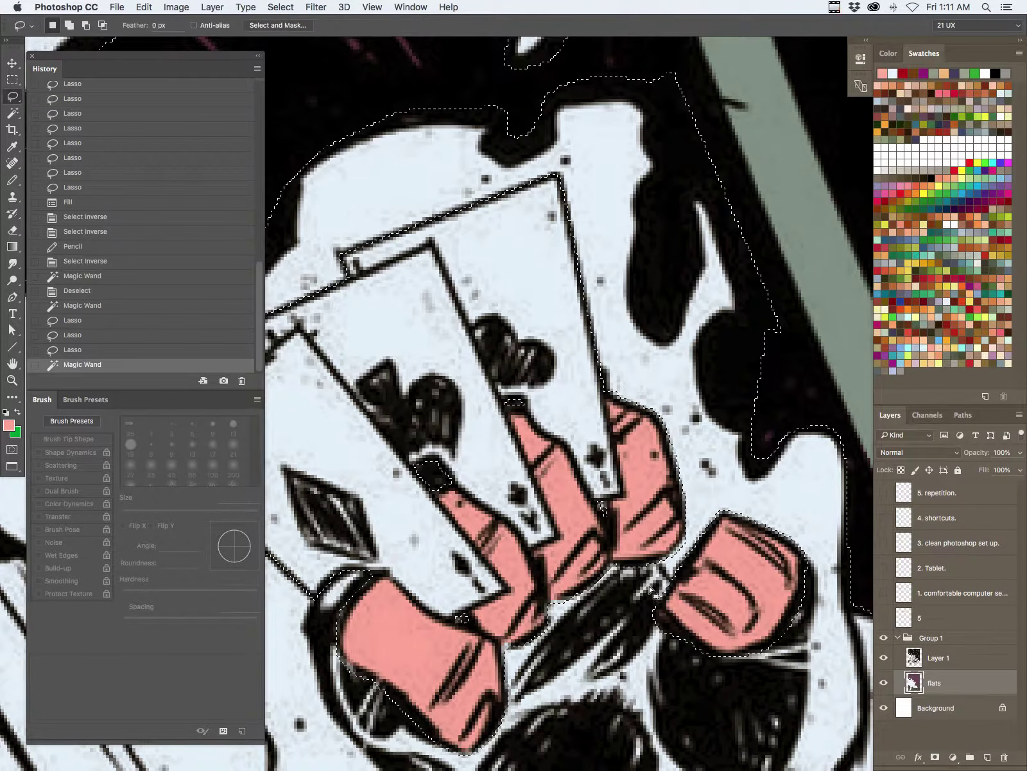
left_click(648, 586)
key("l")
key("ctrl+minus")
key("w")
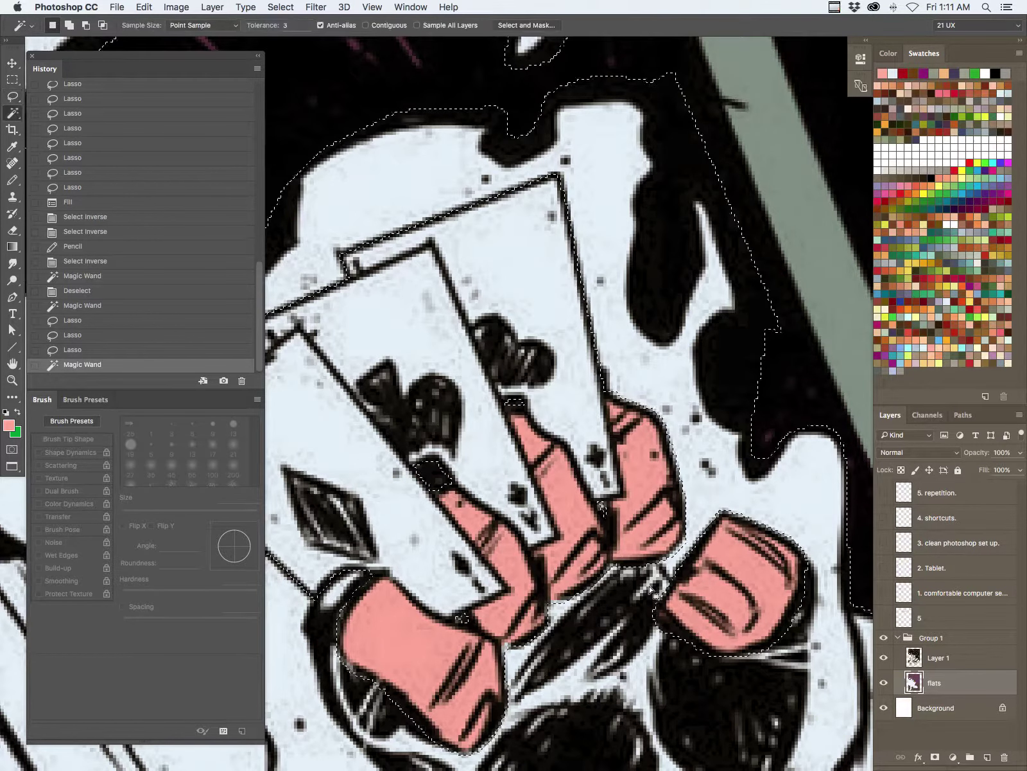
key("ctrl+plus")
key("ctrl+minus")
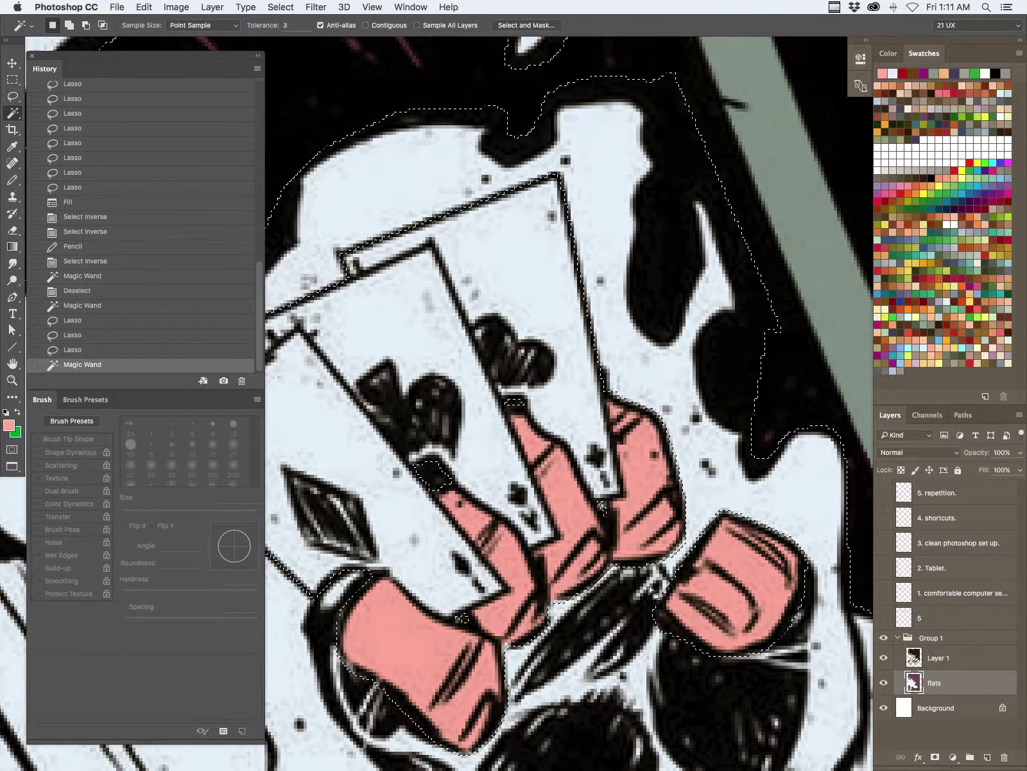
key("ctrl+plus")
- Turn off Anti-alias for the Magic Wand, then hide the Layer 1 line art, the selection and the panels
left_click(320, 25)
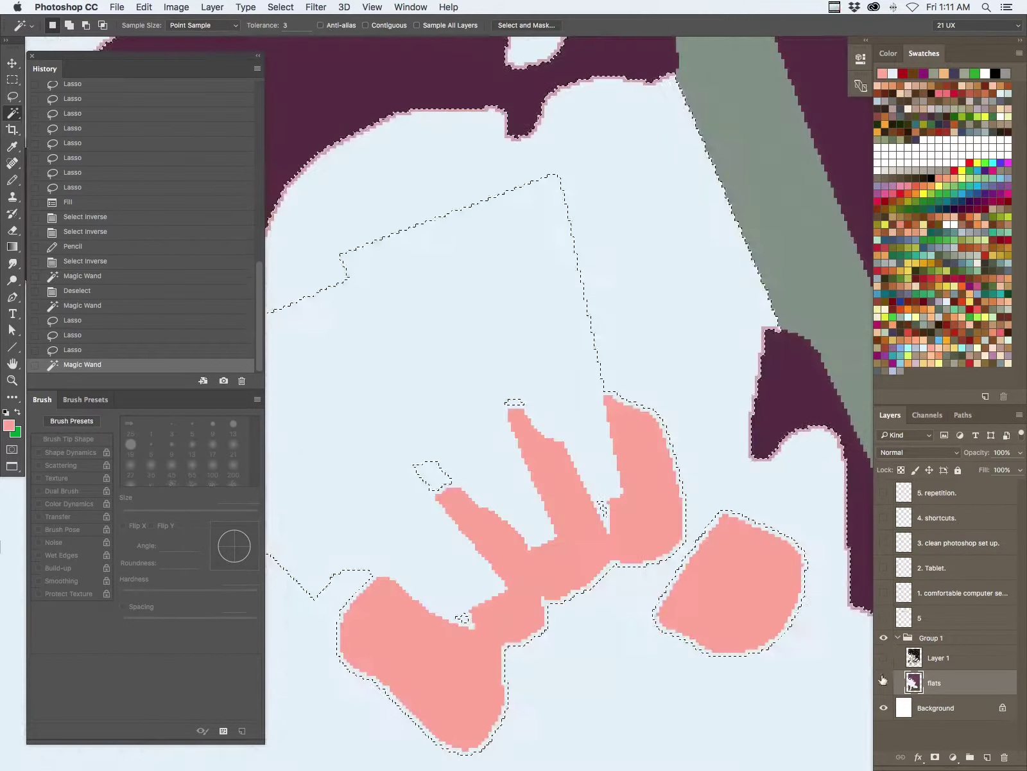
left_click(884, 657)
key("ctrl+d")
key("Tab")
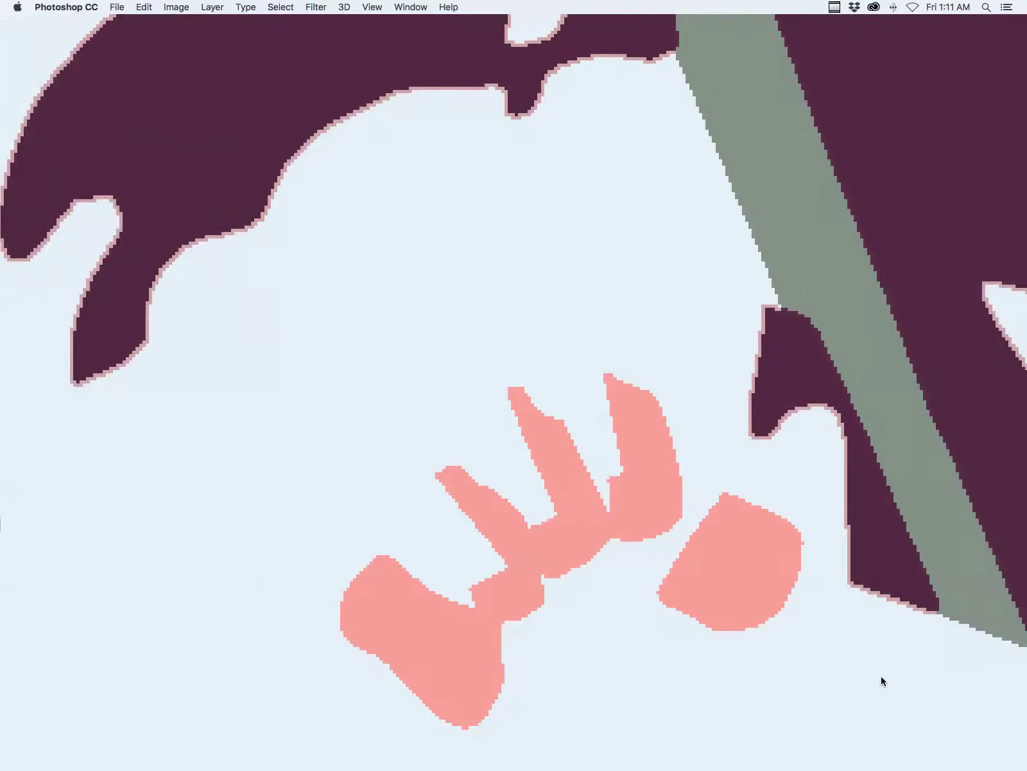
- Examine the edges of the flats around the hand, staff, cape and hair for leftover fringe pixels
key("z")
left_click(798, 340)
left_click(784, 343)
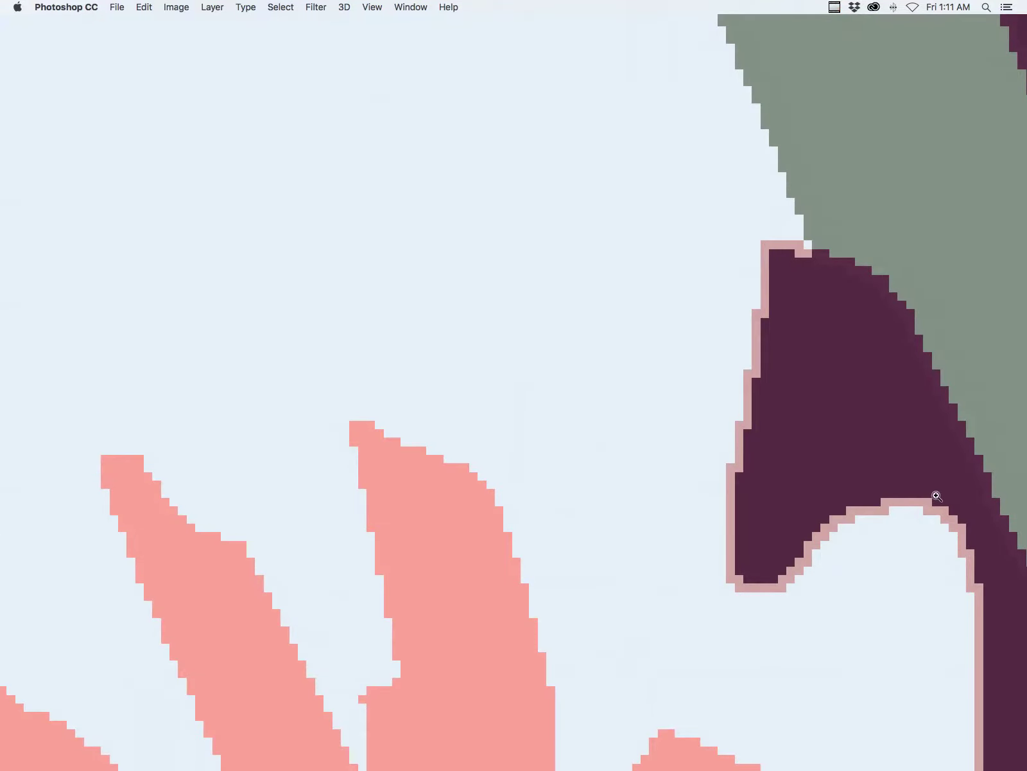
left_click_drag(801, 546, 397, 484)
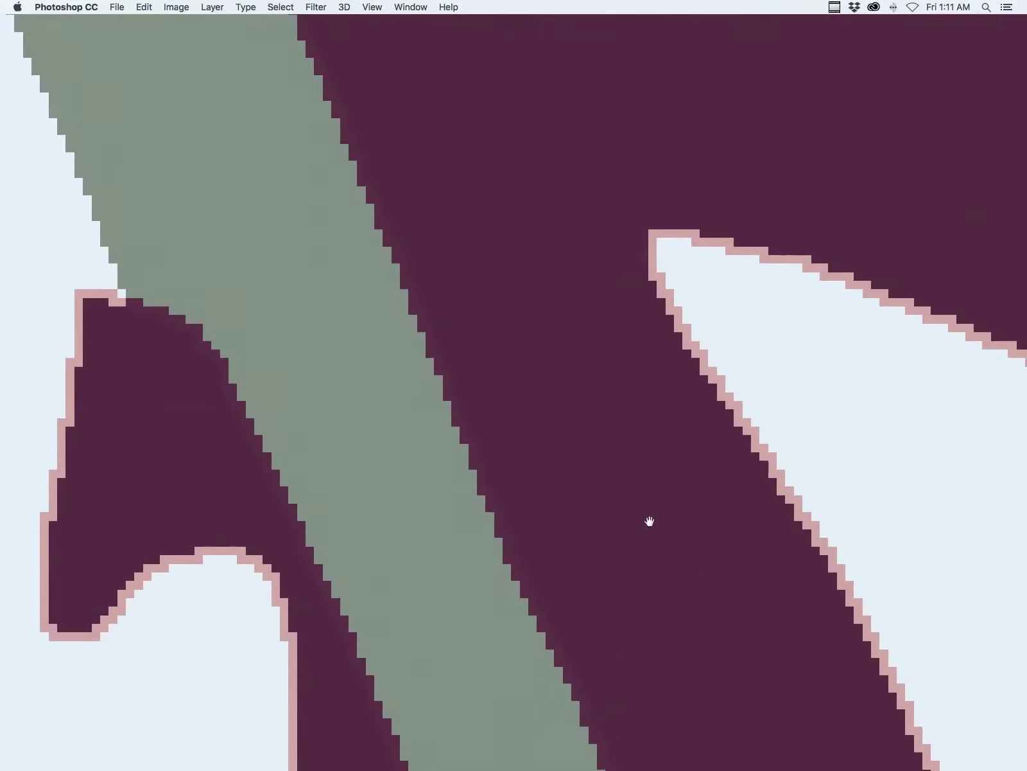
left_click_drag(657, 519, 628, 558)
left_click_drag(874, 495, 642, 234)
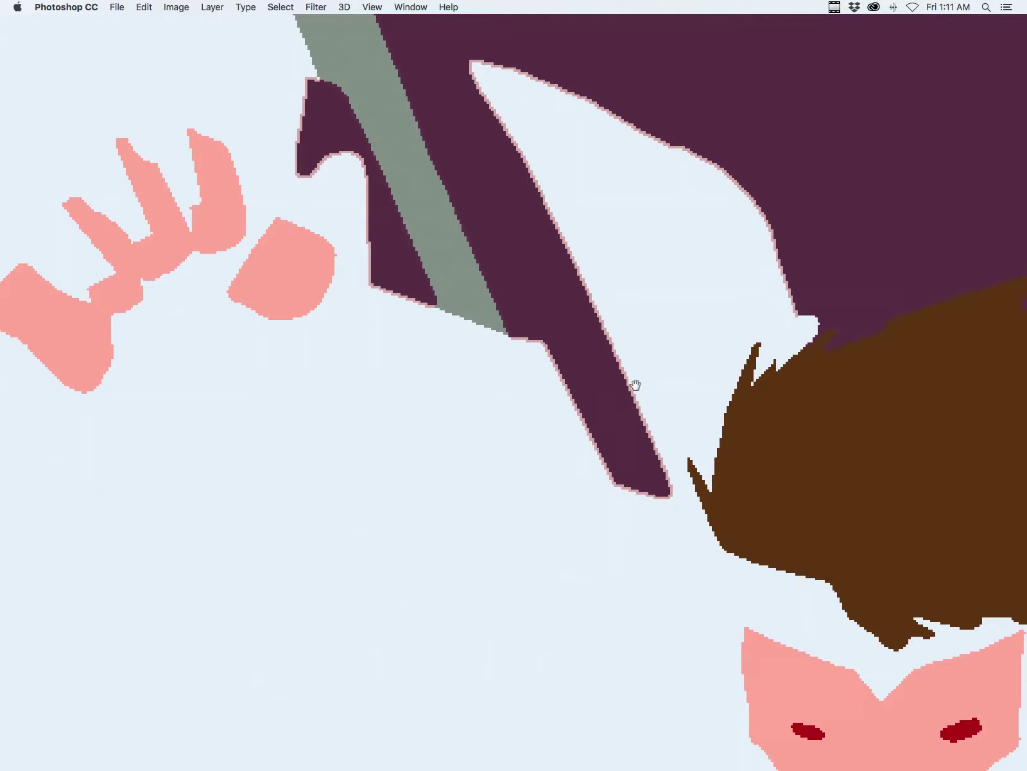
left_click_drag(867, 508, 621, 591)
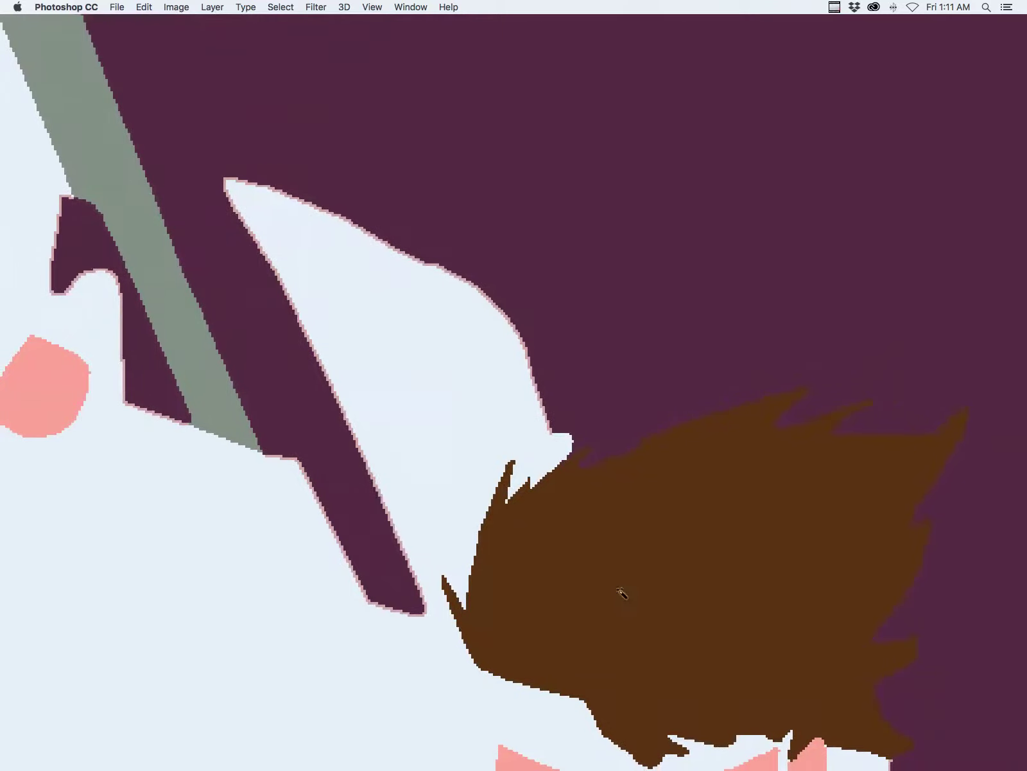
- Select the pink fringe along the figure's edges with the Magic Wand, fill it with the pale blue, and deselect
key("i")
left_click(402, 489)
key("super+d")
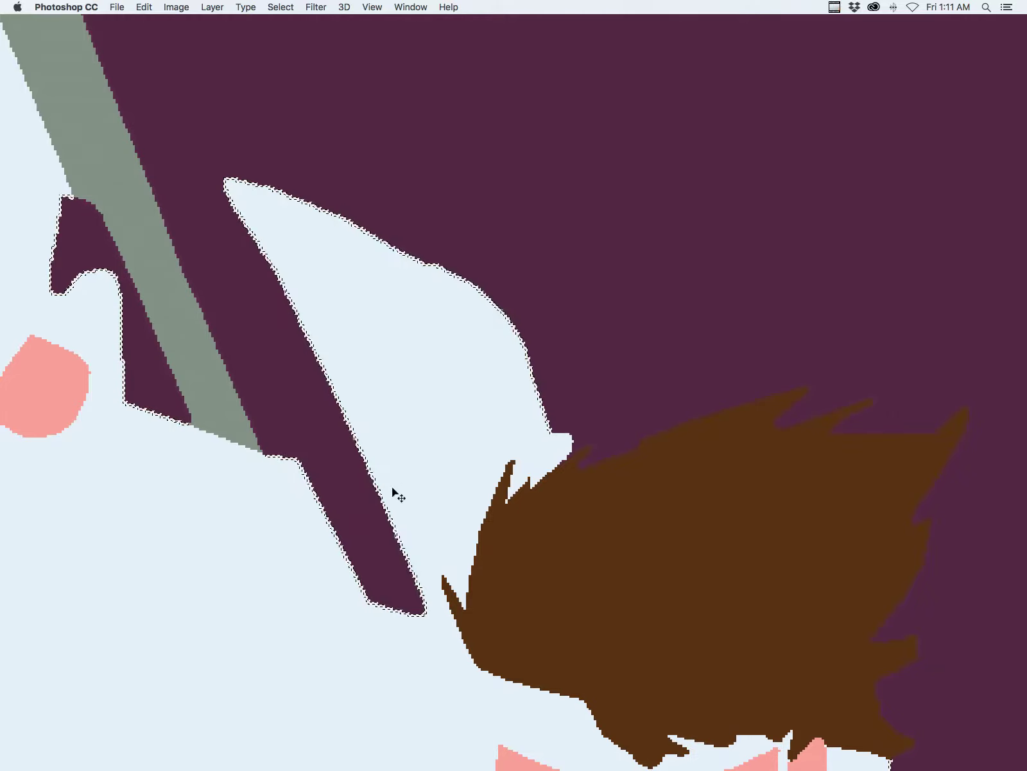
- Inspect the flat edges around the legs, boots and rocks, and restore the line art and panels
key("super+minus")
left_click_drag(497, 477, 380, 212)
scroll(719, 333, "down", 10)
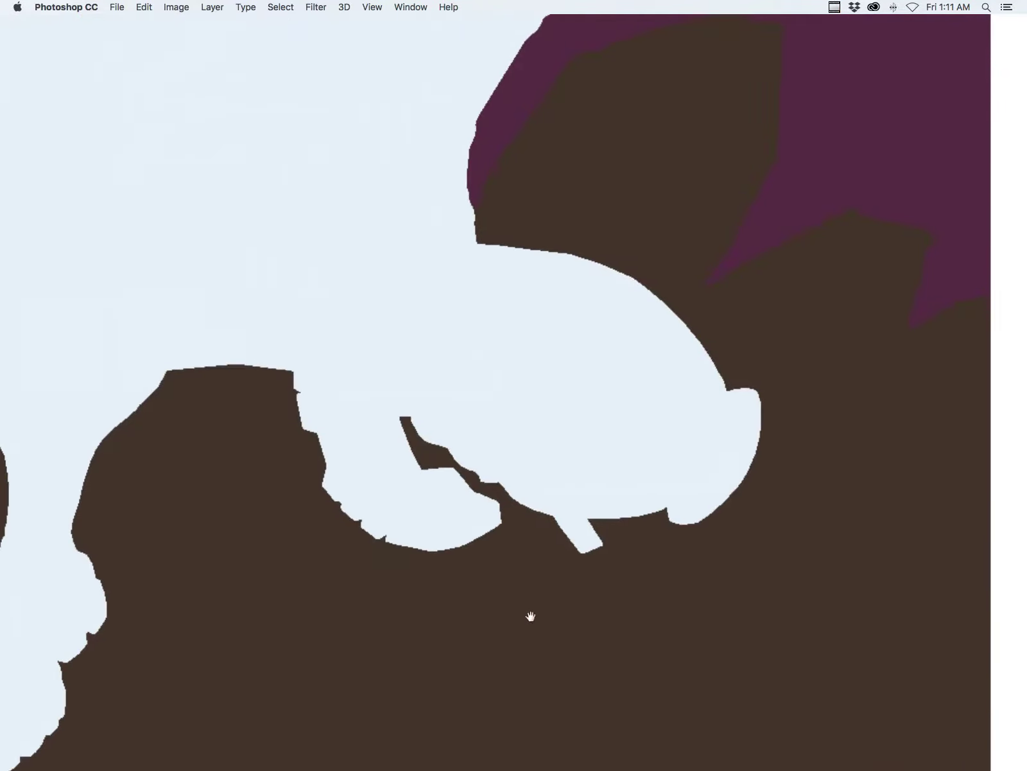
scroll(724, 507, "left", 10)
key("z")
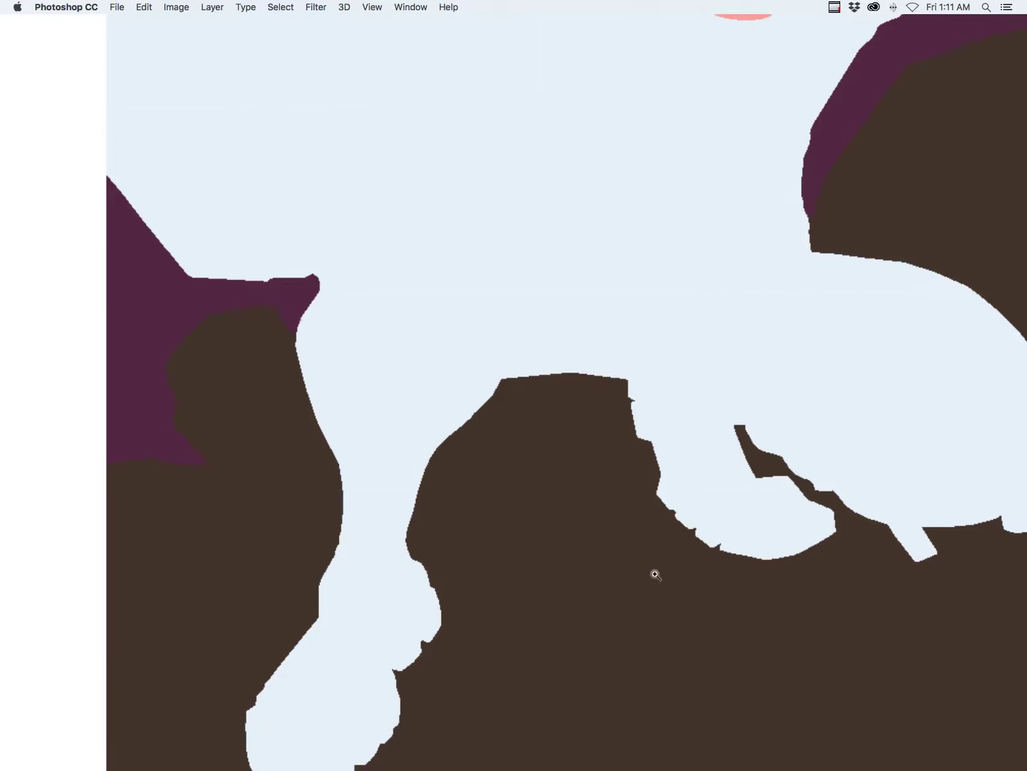
key("Tab")
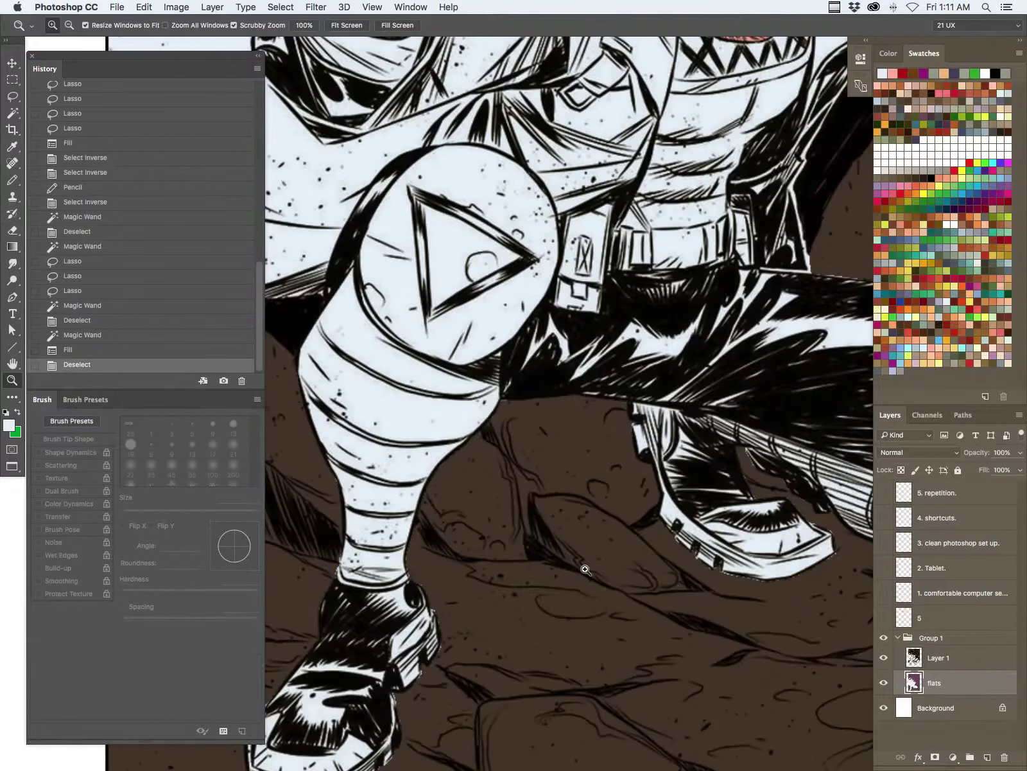
- Step back through the last deselection and fill to recover the Magic Wand selection of the fringe
left_click_drag(495, 360, 835, 513)
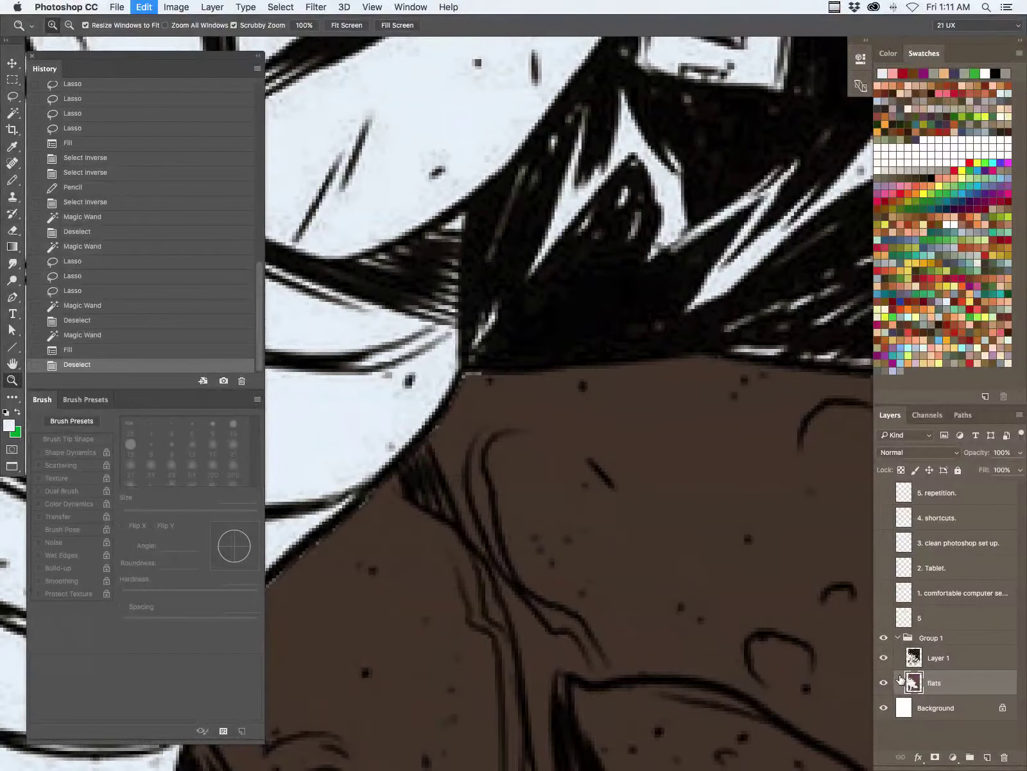
key("super+alt+z")
key("super+alt+z")
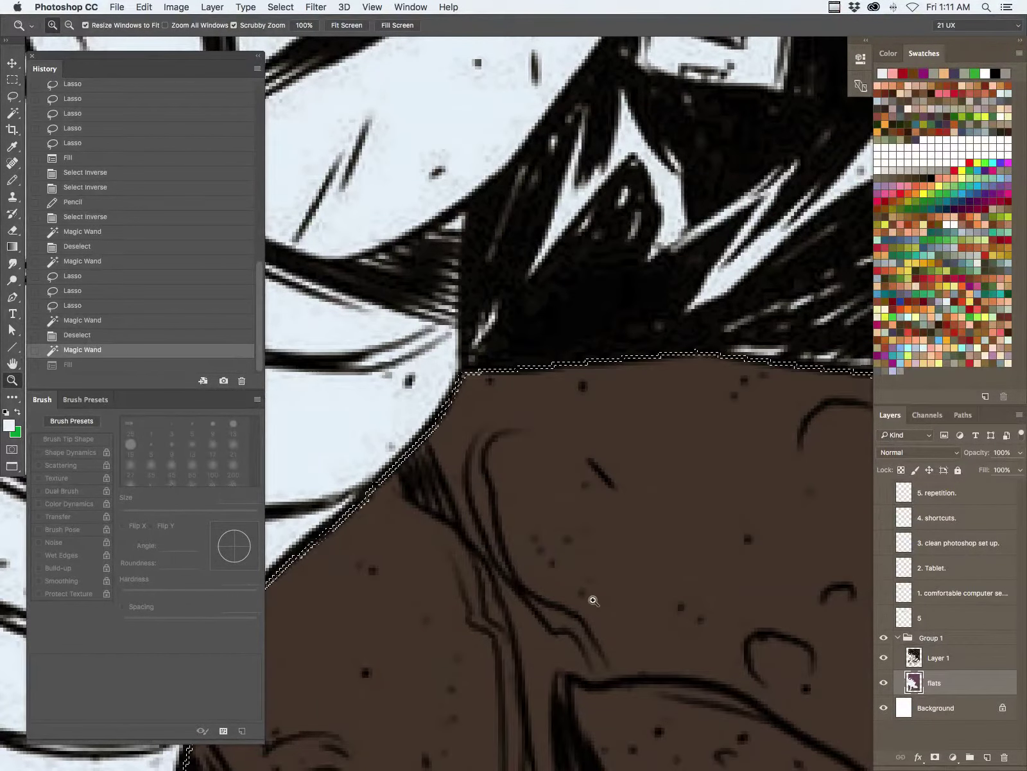